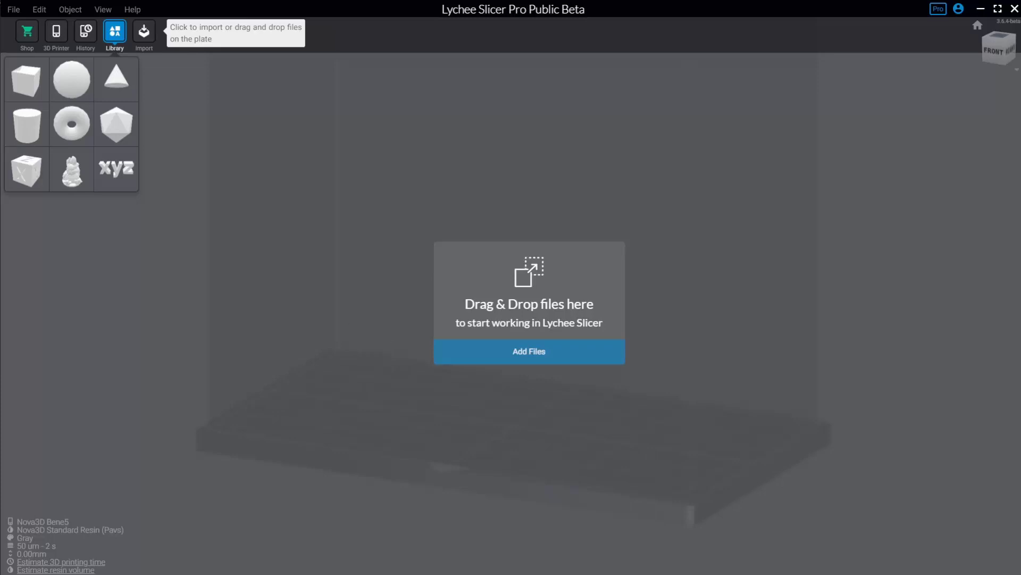
left_click(515, 348)
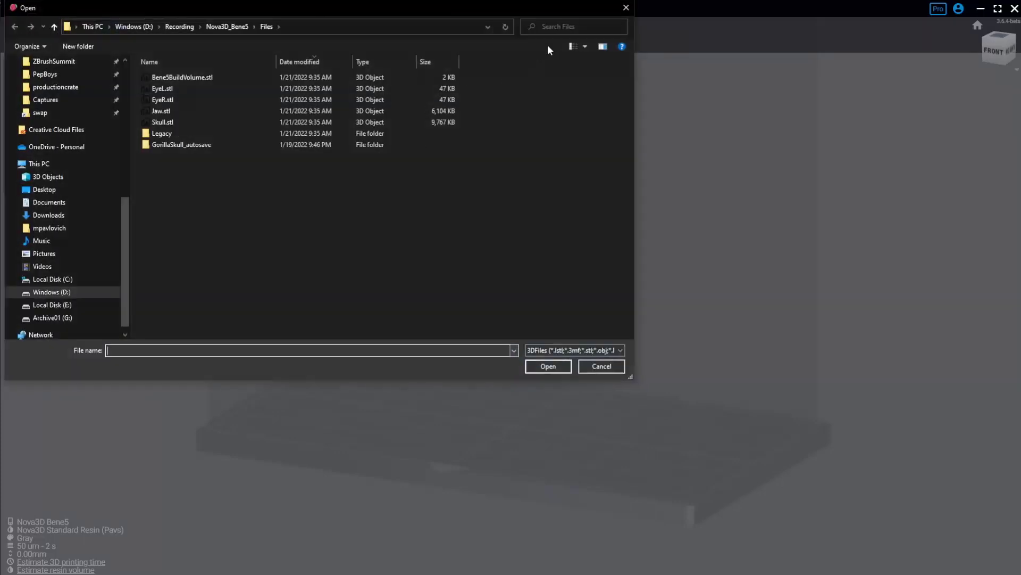
left_click(626, 7)
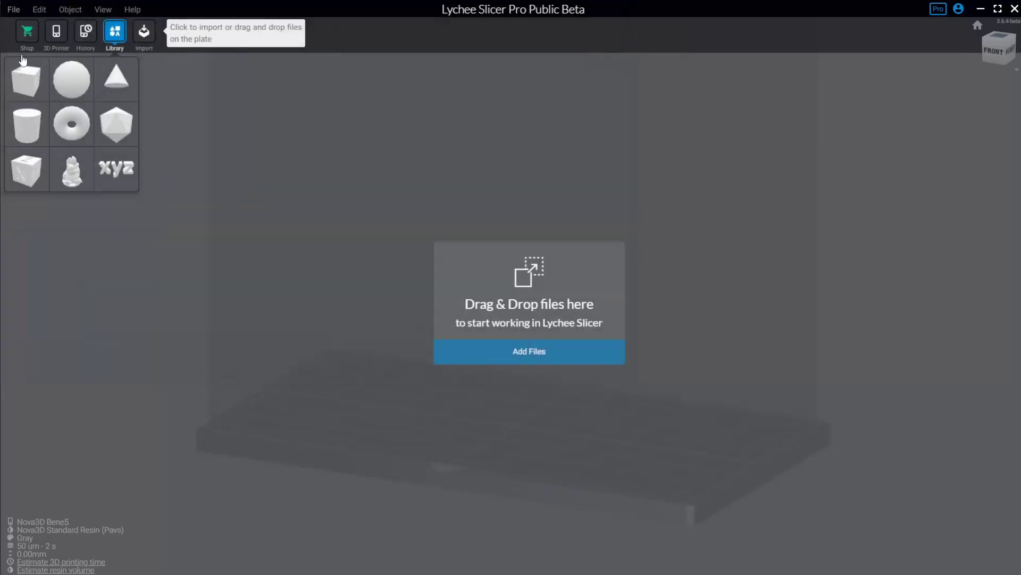
left_click(12, 10)
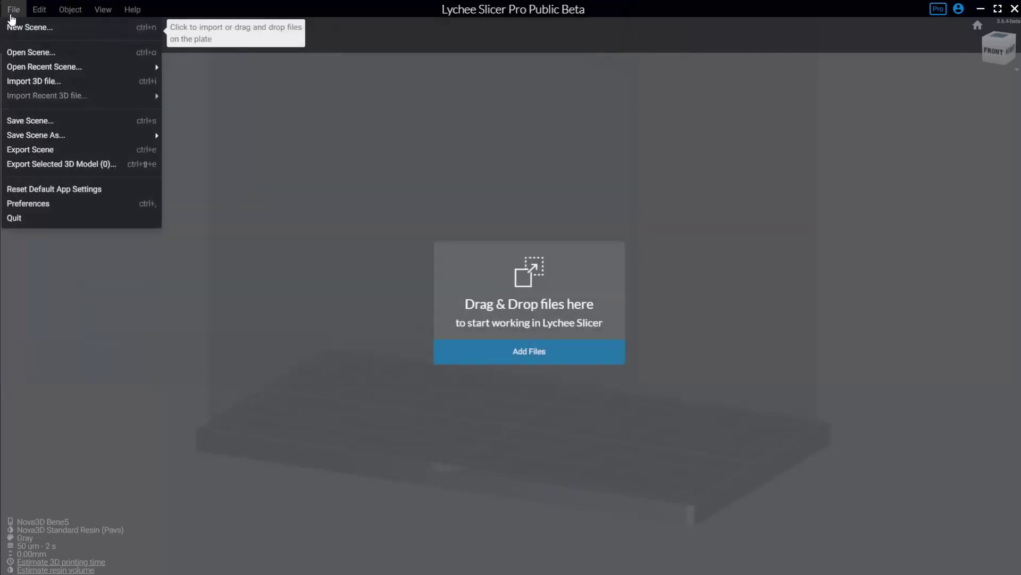
left_click(22, 84)
left_click(607, 368)
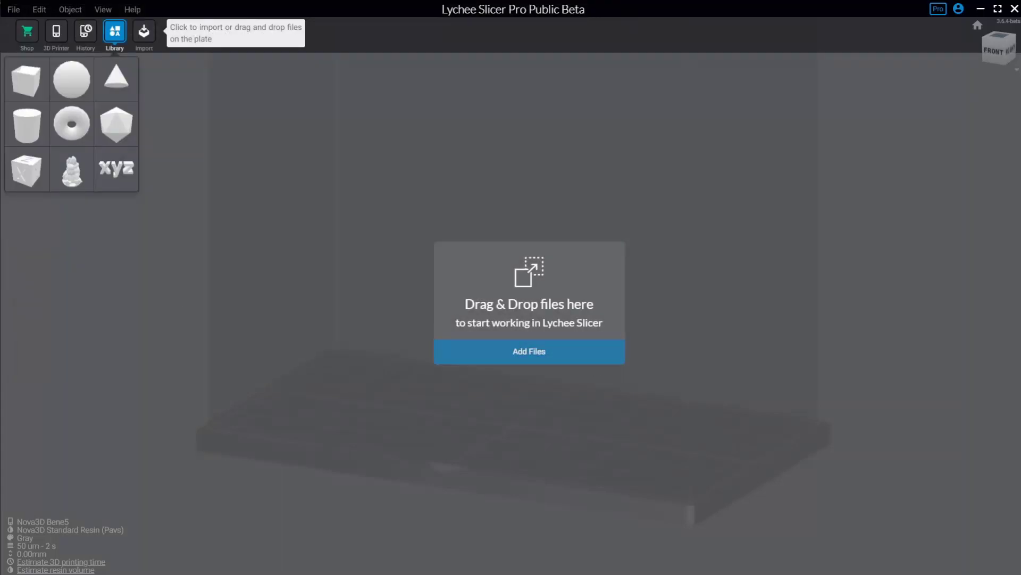
Step: Import Bene5BuildVolume.stl, EyeL.stl, EyeR.stl, Jaw.stl and Skull.stl onto the build plate, and clear the selection
left_click_drag(560, 369, 550, 310)
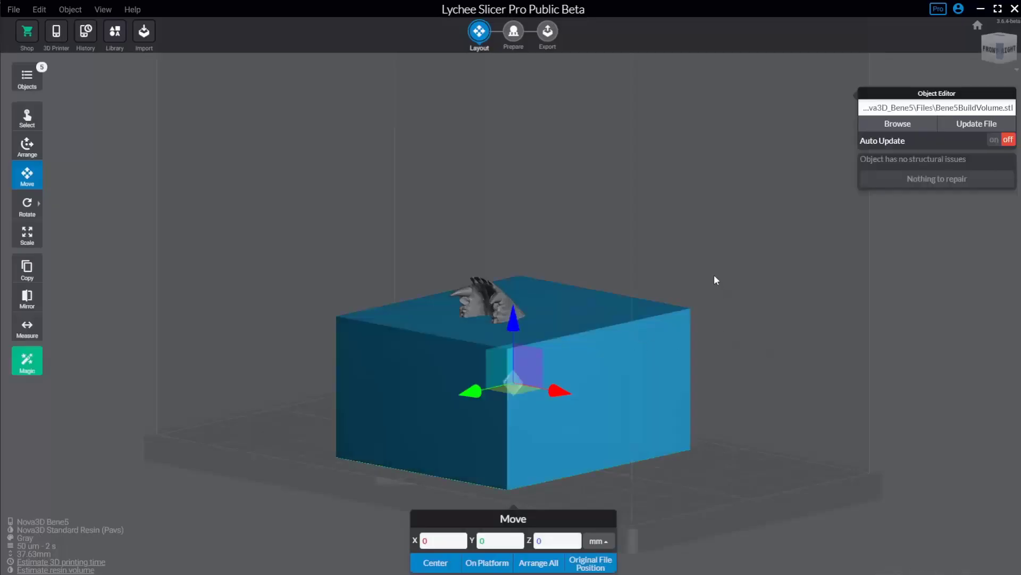
left_click(677, 256)
Step: Add the poussin bird figure from the library and raise it along Z by about 36.4 mm
left_click(114, 32)
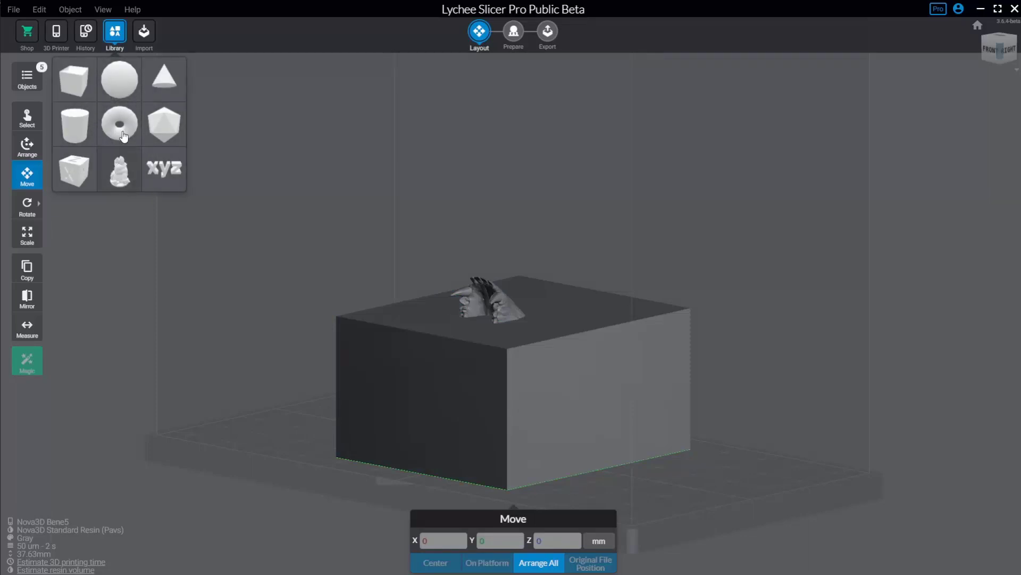
left_click(119, 172)
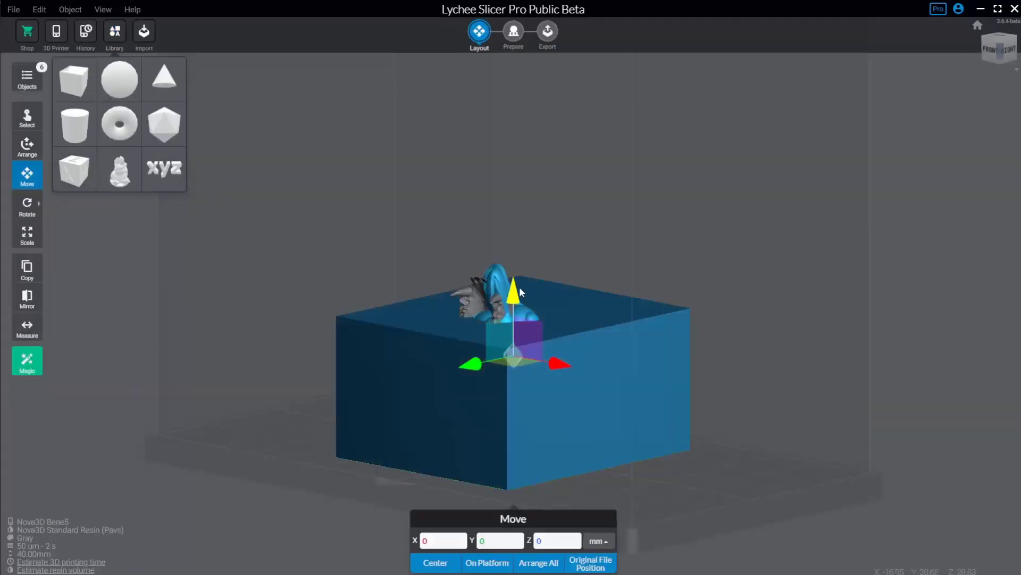
left_click_drag(515, 291, 491, 114)
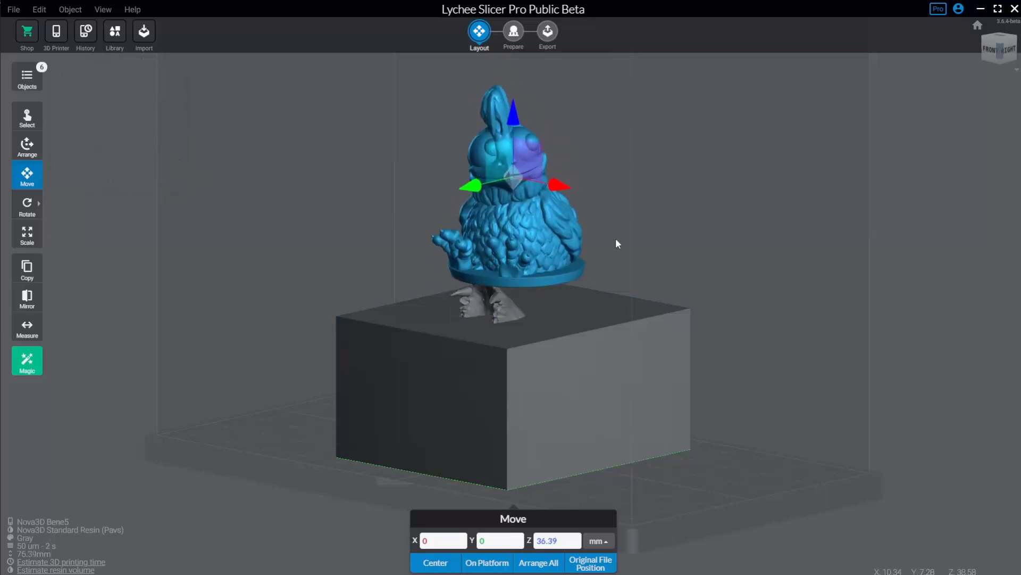
Step: Delete the Bene5BuildVolume block and the poussin figure from the scene
left_click(32, 84)
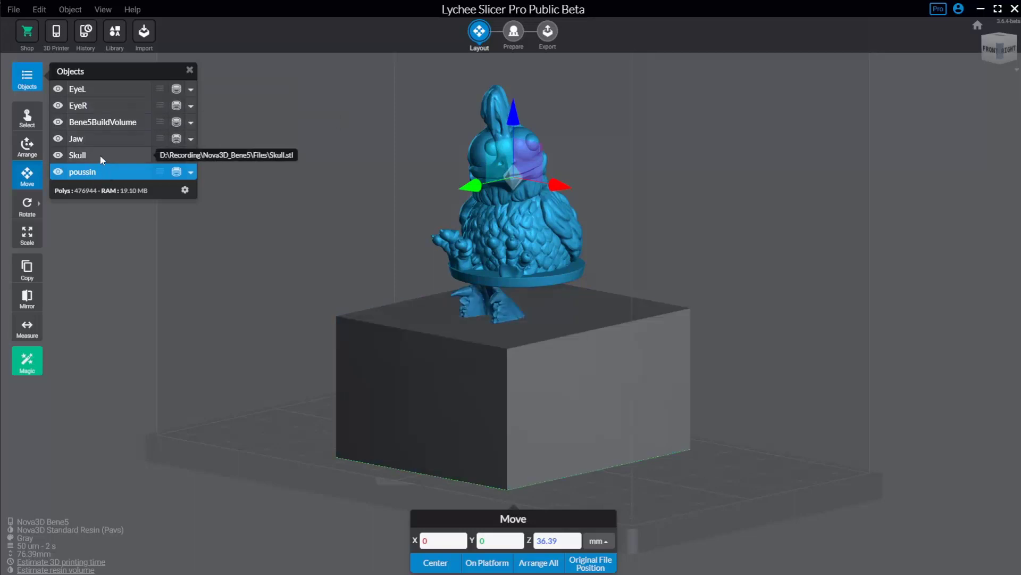
left_click(99, 123)
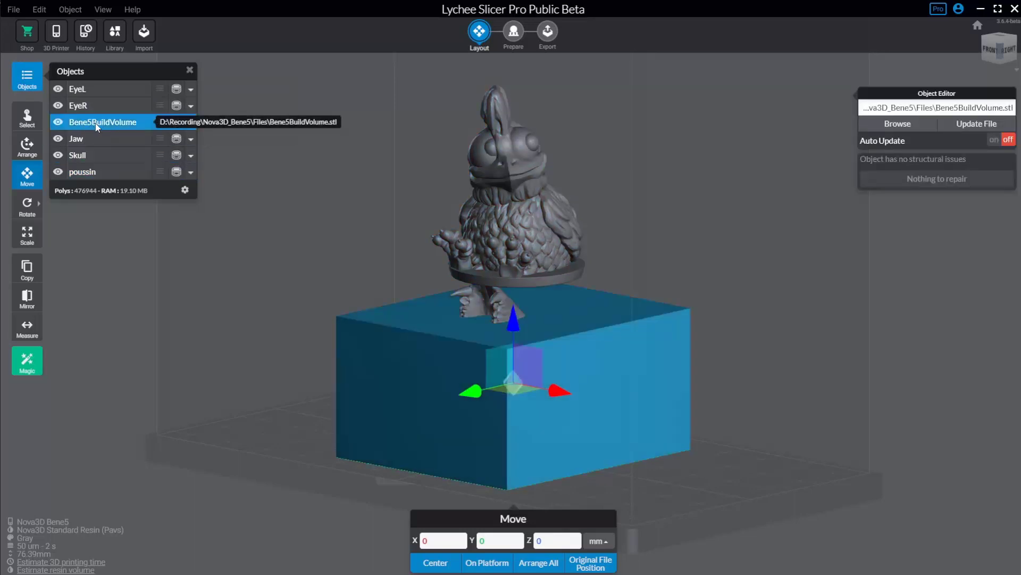
key("Delete")
left_click(99, 154)
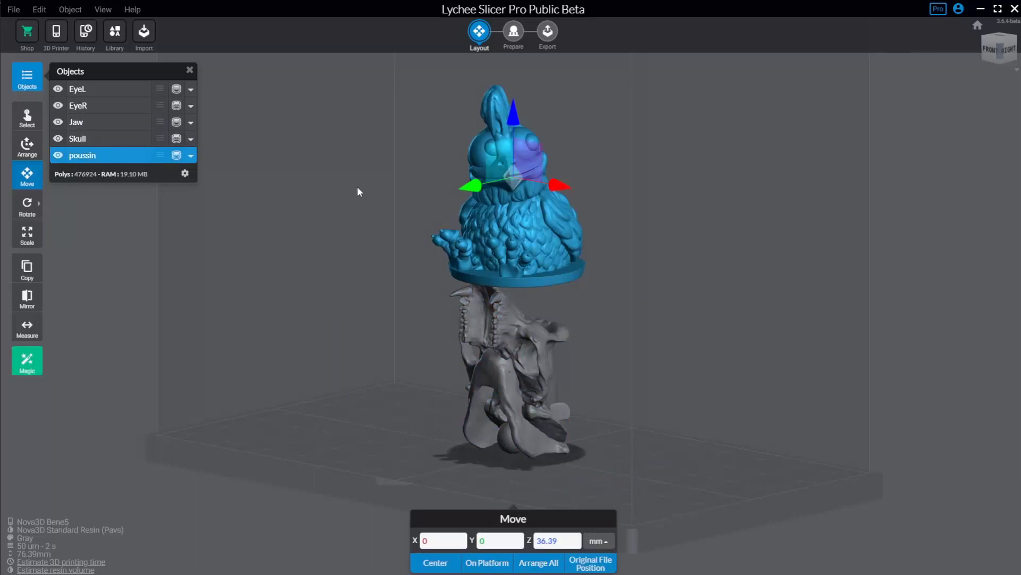
key("Delete")
Step: Rename the Skull object as GorillaSkull
left_click(123, 90)
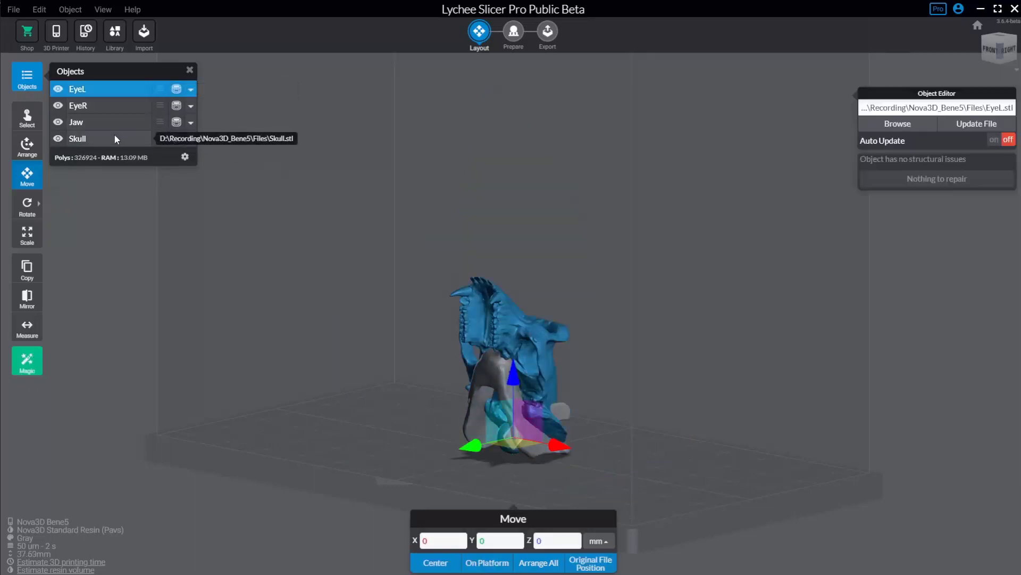
left_click(115, 139, "shift")
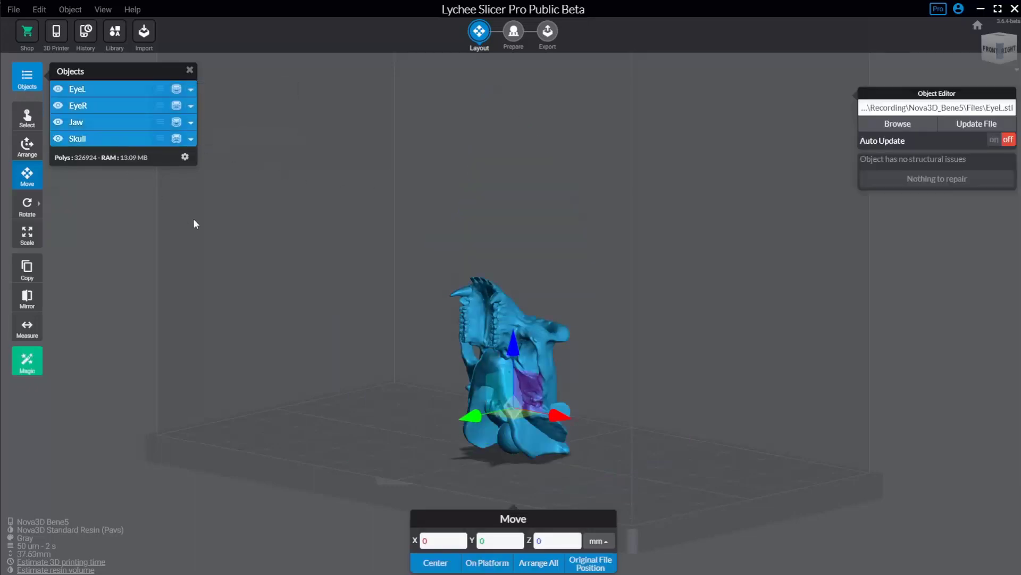
double_click(92, 140)
type("Gorilla")
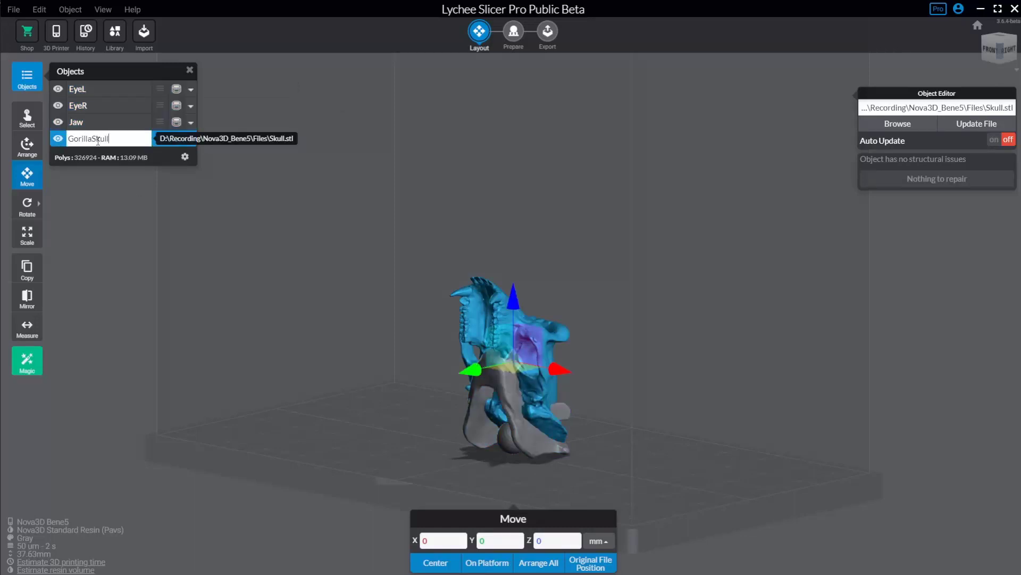
key("Return")
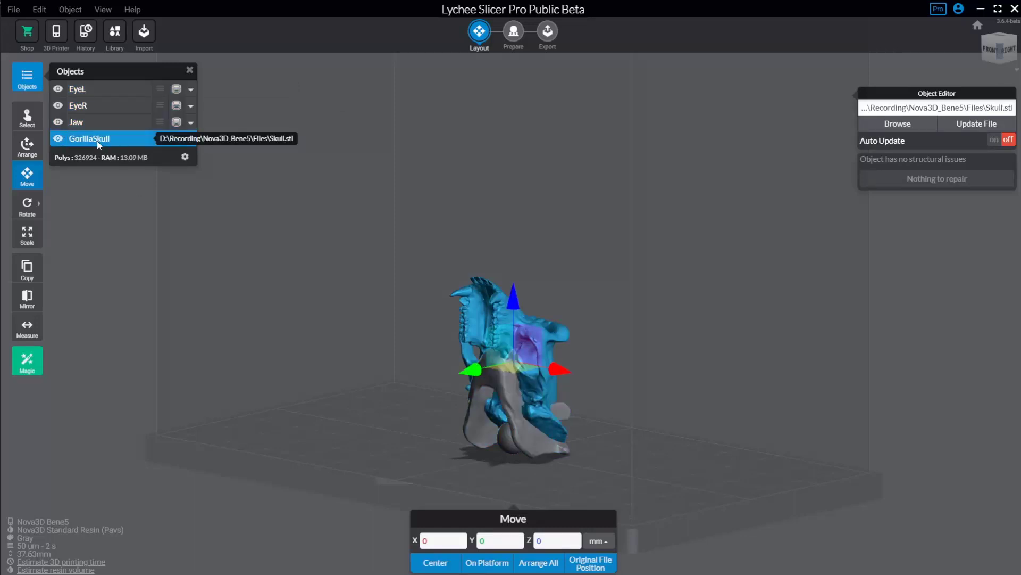
Step: Select EyeL, Jaw and GorillaSkull without EyeR, and switch the jaw's visibility off and back on
left_click(85, 90)
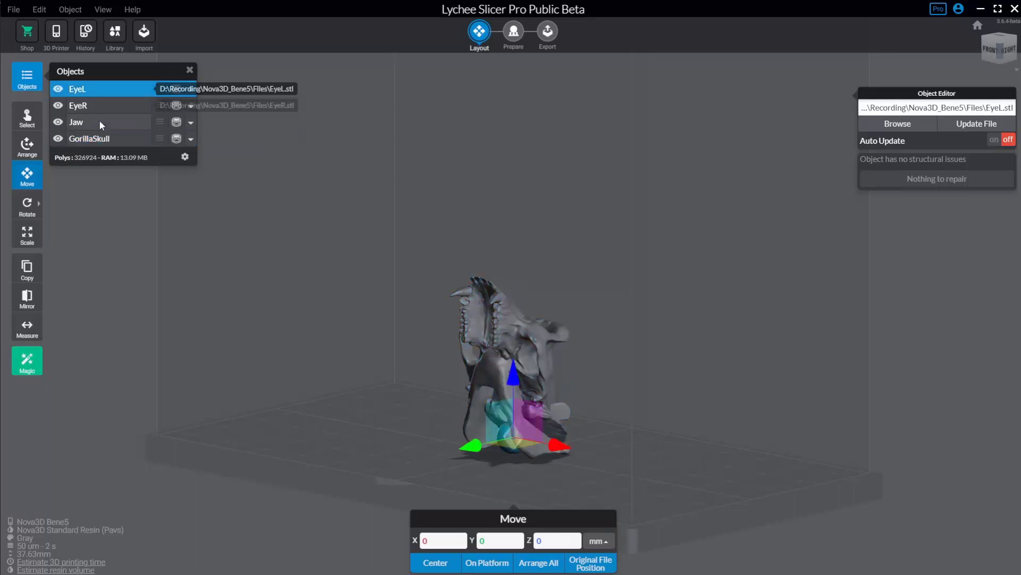
left_click(104, 138, "shift")
left_click(98, 104, "ctrl")
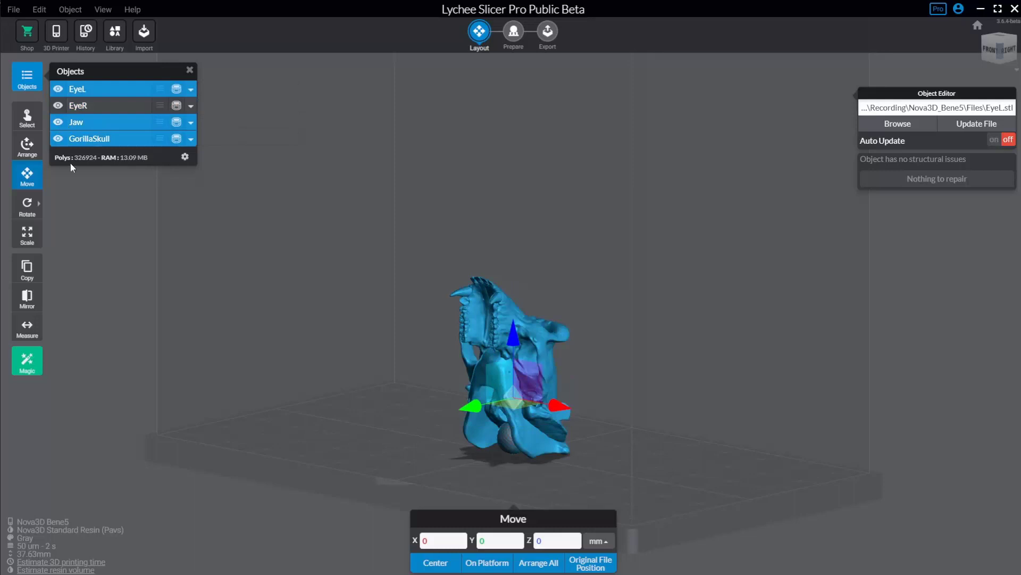
left_click(58, 123)
left_click(58, 122)
Step: Look at the EyeR object's note editor and its mesh details, closing both without changes
left_click(111, 106)
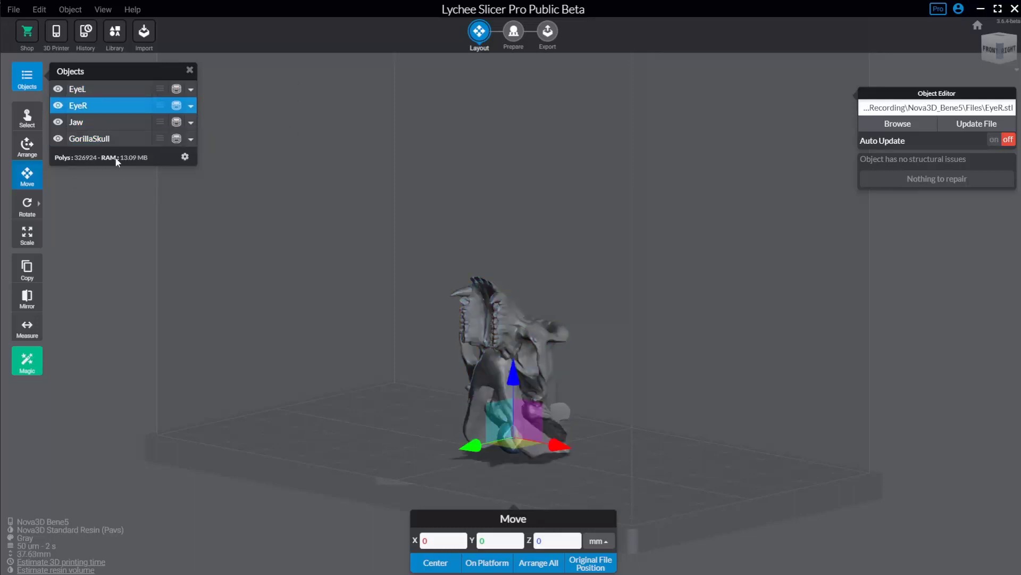
left_click(161, 106)
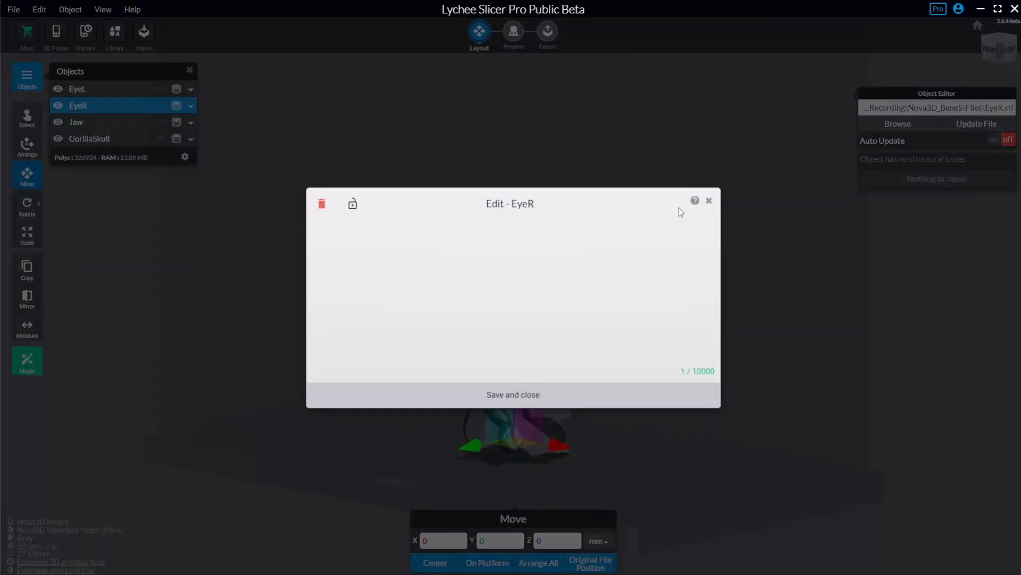
left_click(709, 200)
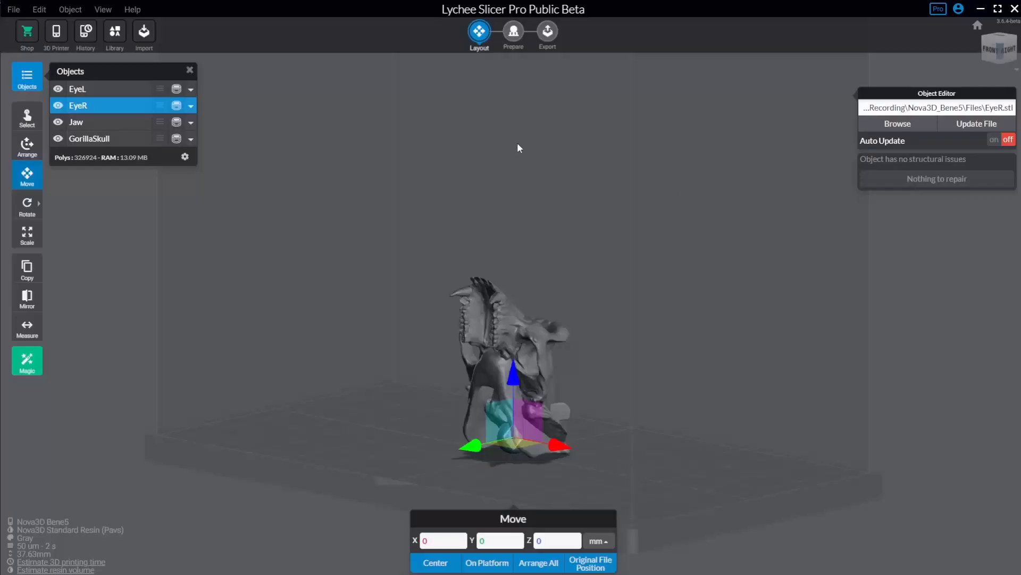
left_click(191, 106)
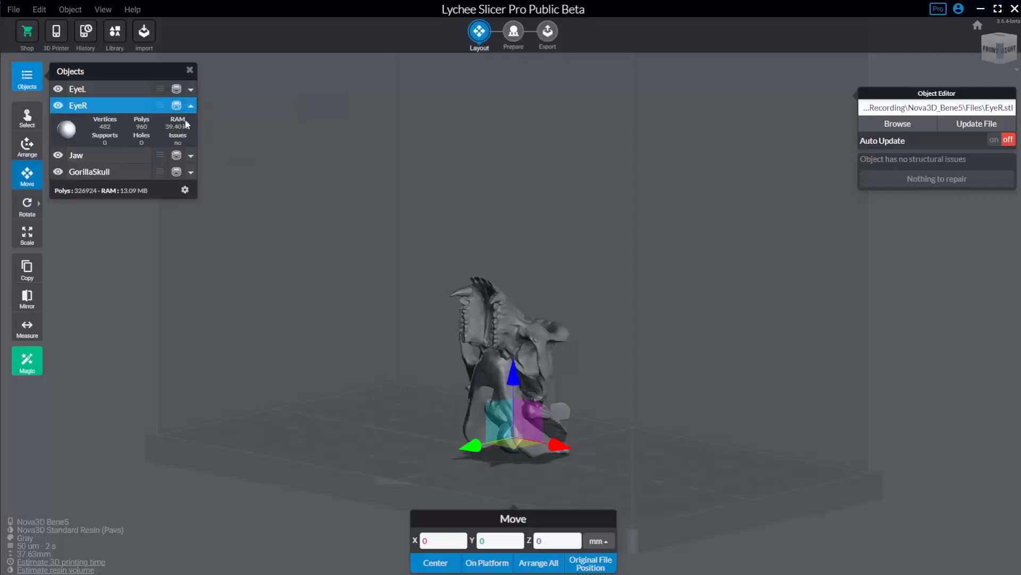
left_click(191, 108)
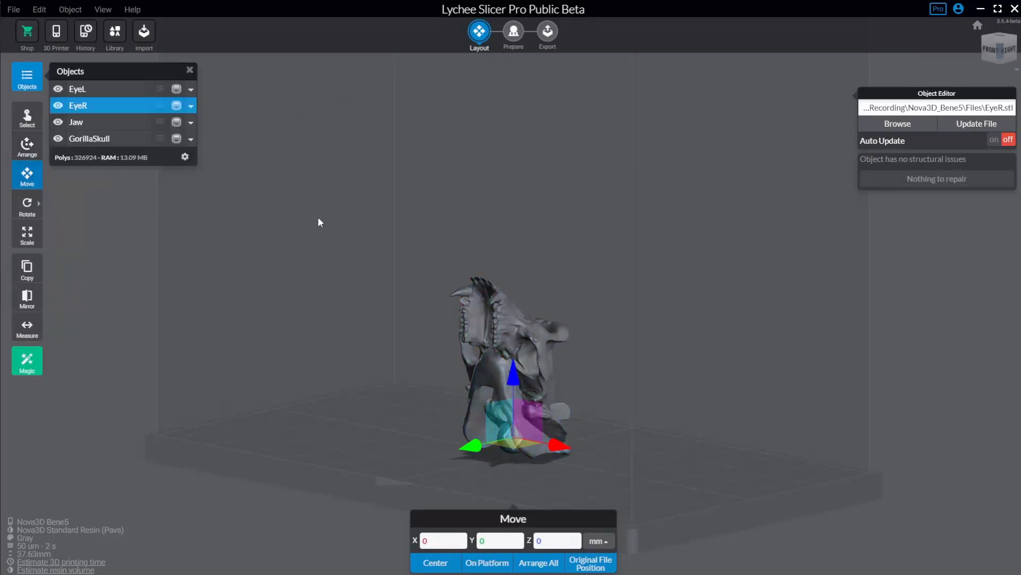
Step: Select EyeL, EyeR, Jaw and GorillaSkull together on the build plate
left_click_drag(318, 216, 368, 254)
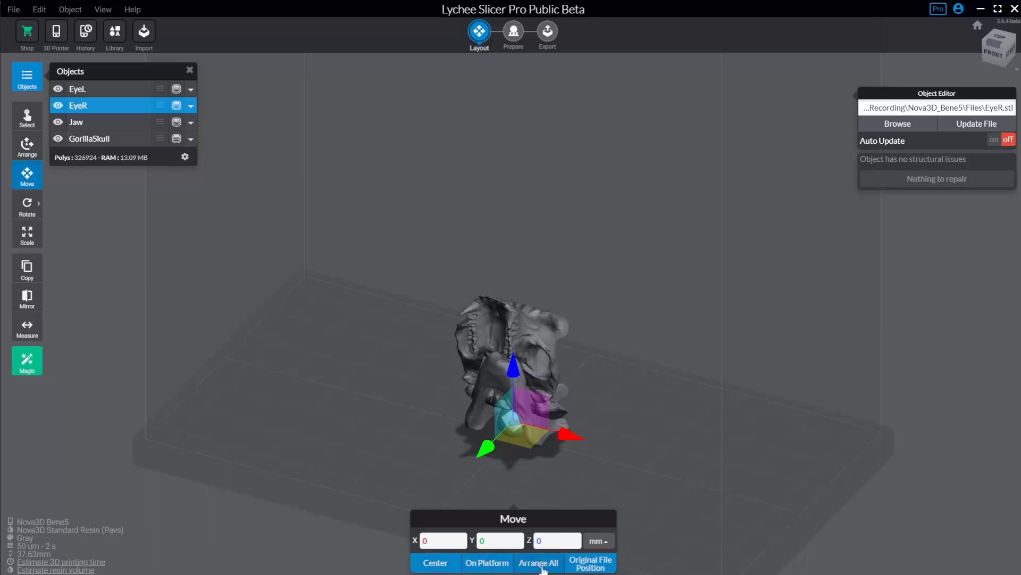
left_click_drag(635, 448, 606, 397)
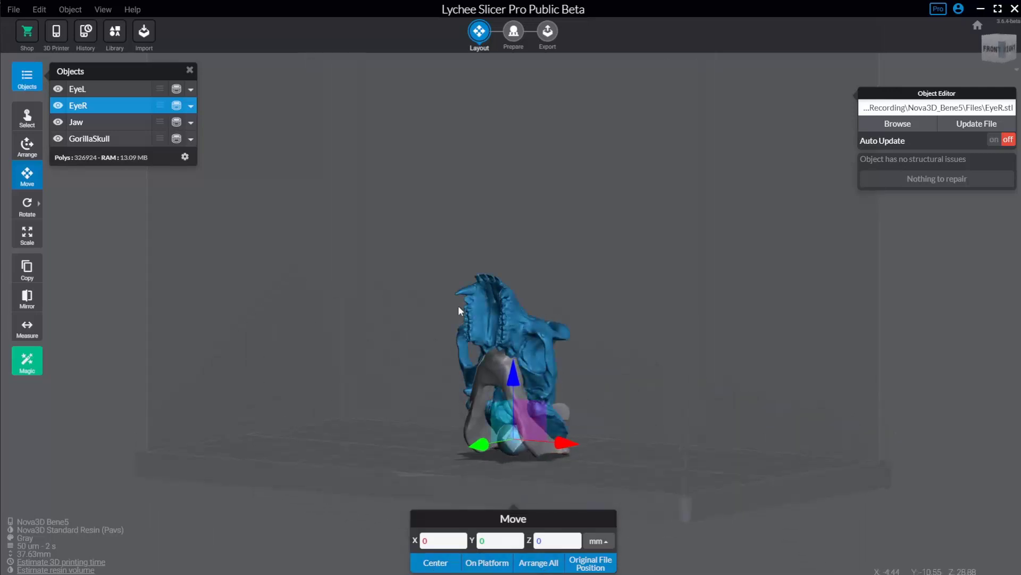
left_click(487, 296)
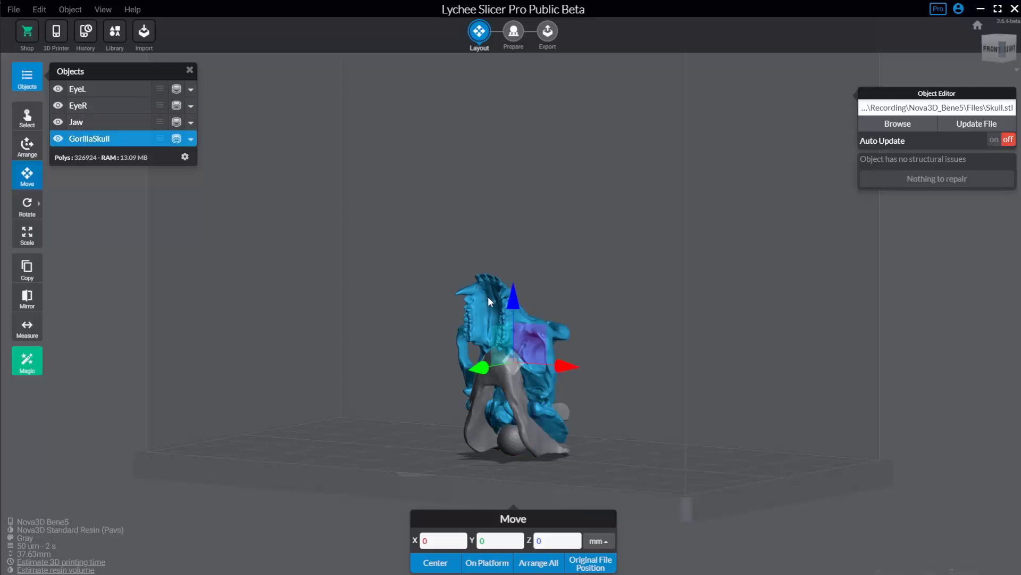
left_click(514, 443)
left_click(501, 396)
left_click_drag(395, 222, 685, 505)
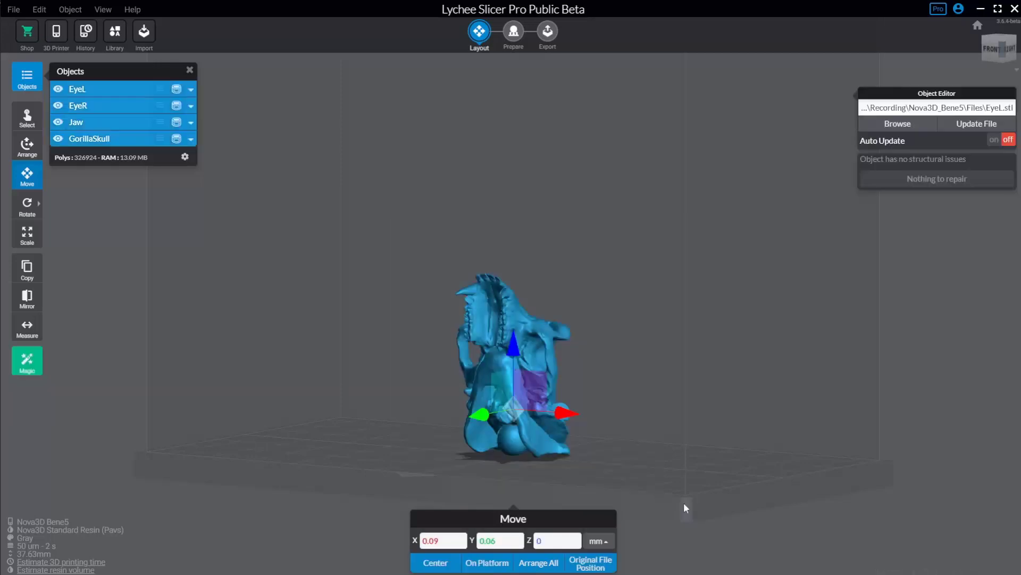
Step: Raise the selected parts to a Z of about 8.38 mm and arrange all of them across the plate
left_click_drag(513, 347, 513, 305)
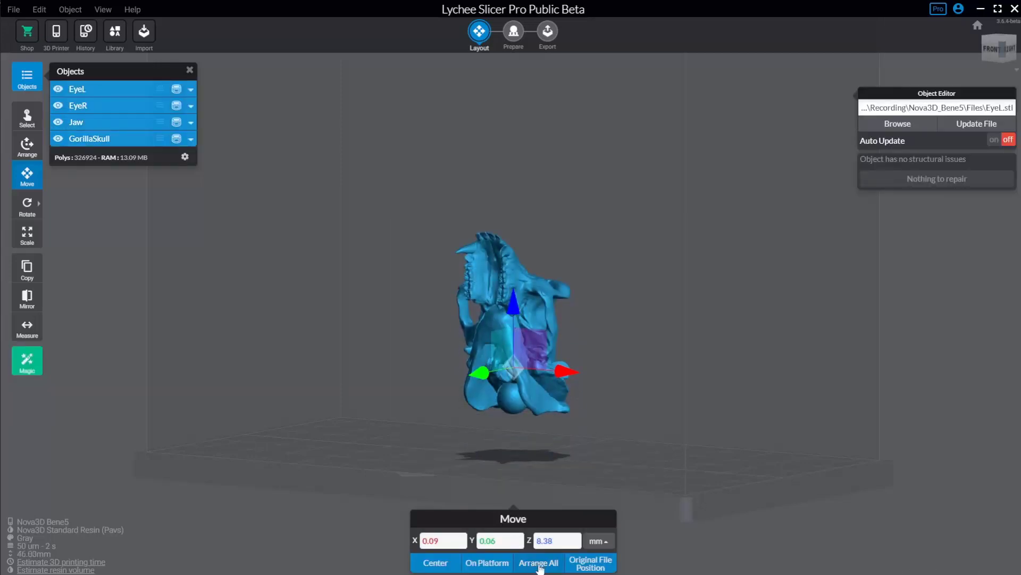
left_click(535, 564)
right_click_drag(681, 308, 656, 317)
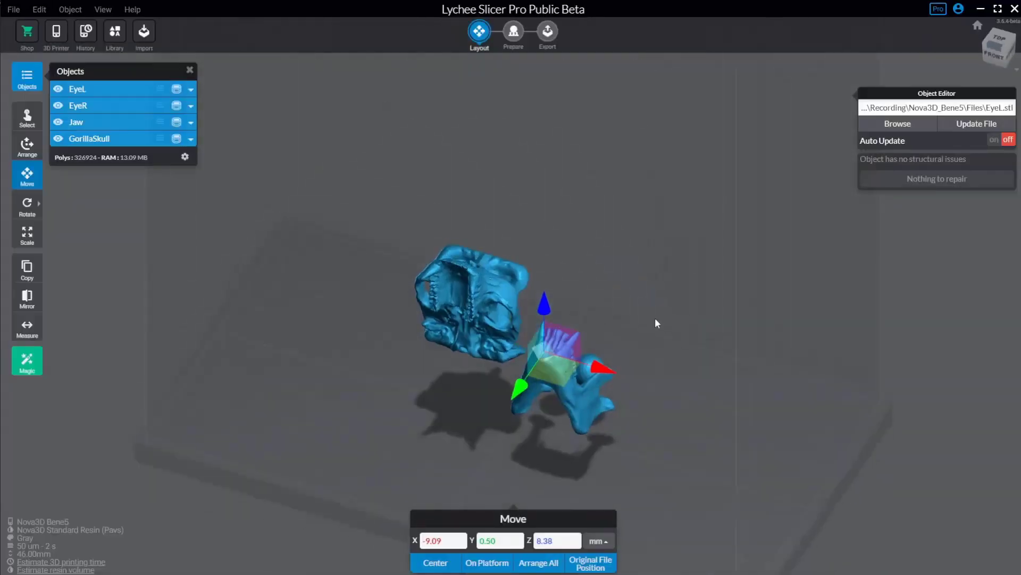
Step: Drop the selected parts onto the platform and return them to their original file positions
left_click(487, 562)
left_click_drag(730, 394, 744, 424)
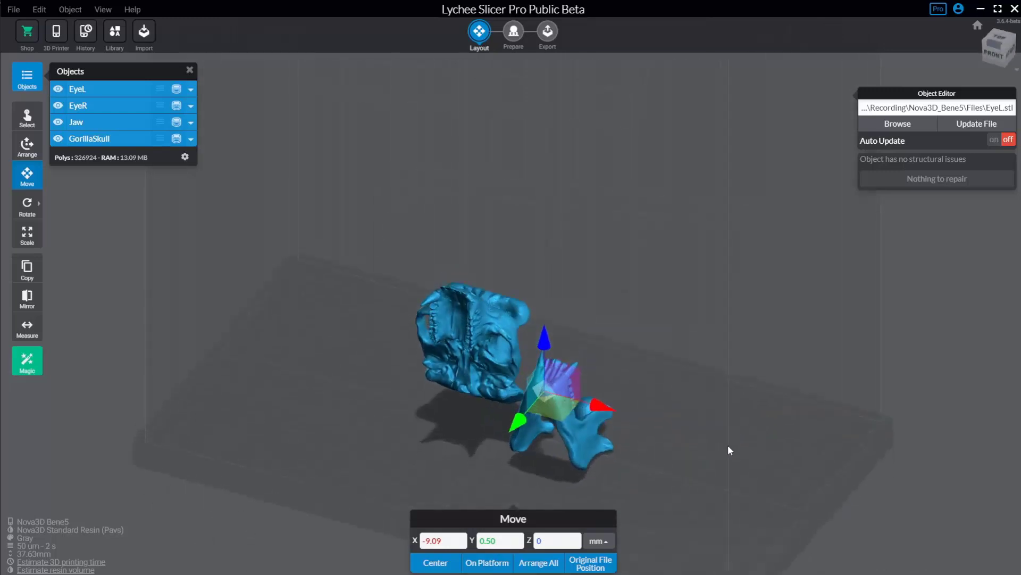
left_click(591, 565)
left_click_drag(699, 409, 681, 335)
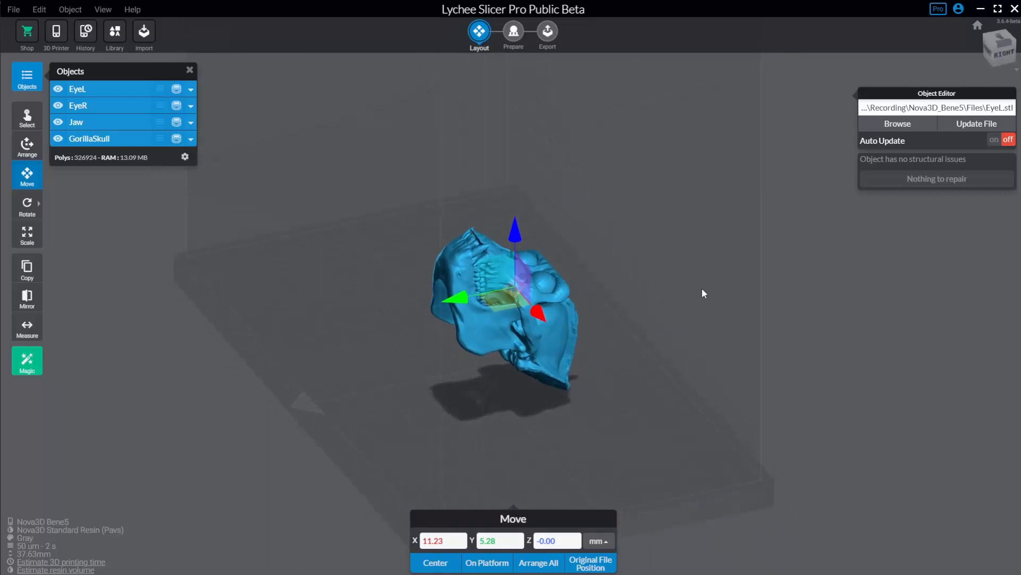
Step: Examine the assembled skull from several angles and pick individual parts directly on the model
left_click_drag(702, 293, 893, 208)
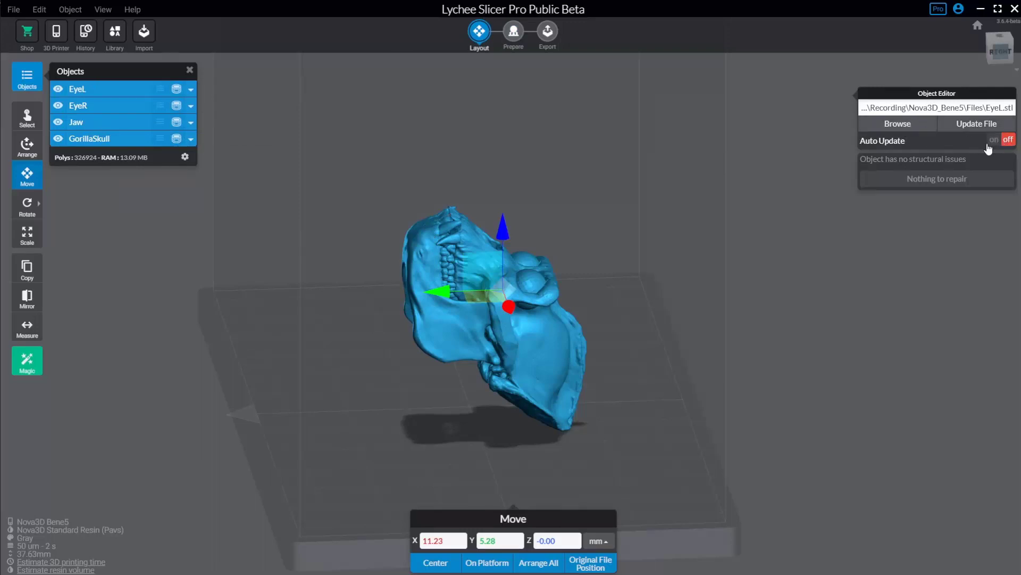
left_click_drag(648, 244, 702, 276)
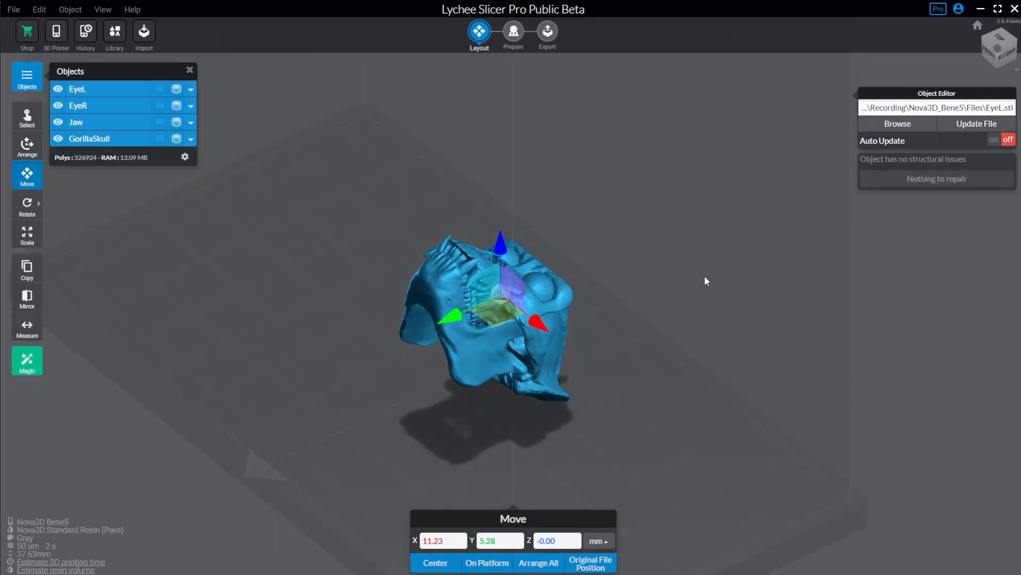
left_click_drag(704, 276, 550, 338)
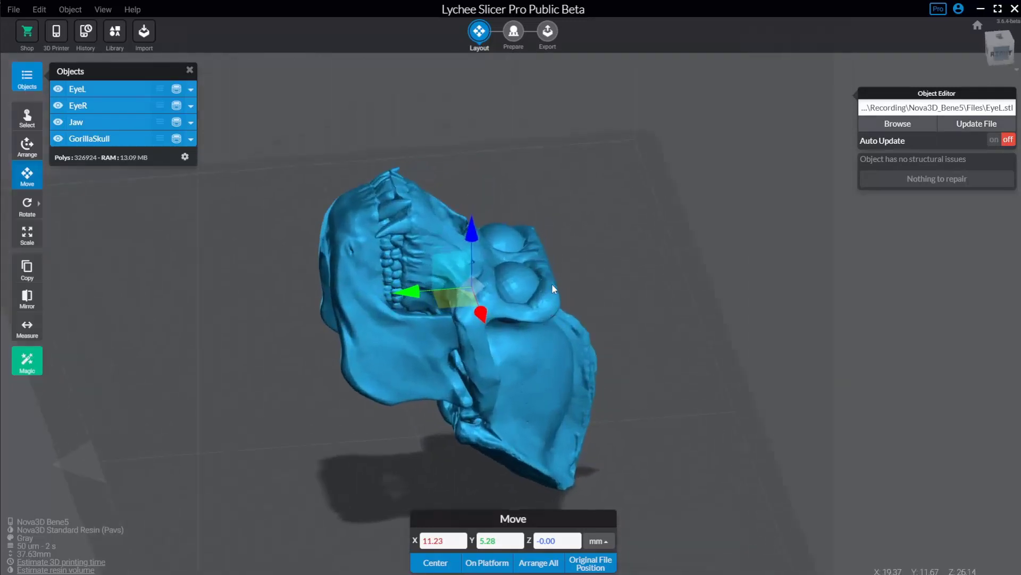
left_click(539, 273)
left_click(477, 237)
Step: Select the Jaw and open the file browser for its source model, closing it without choosing a replacement
left_click(467, 324)
left_click(467, 324)
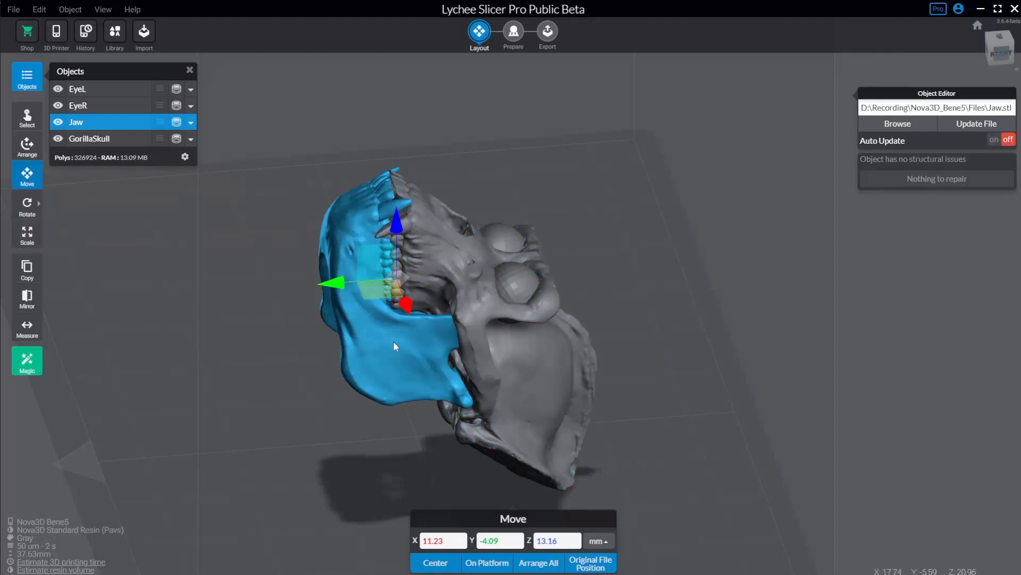
left_click(901, 128)
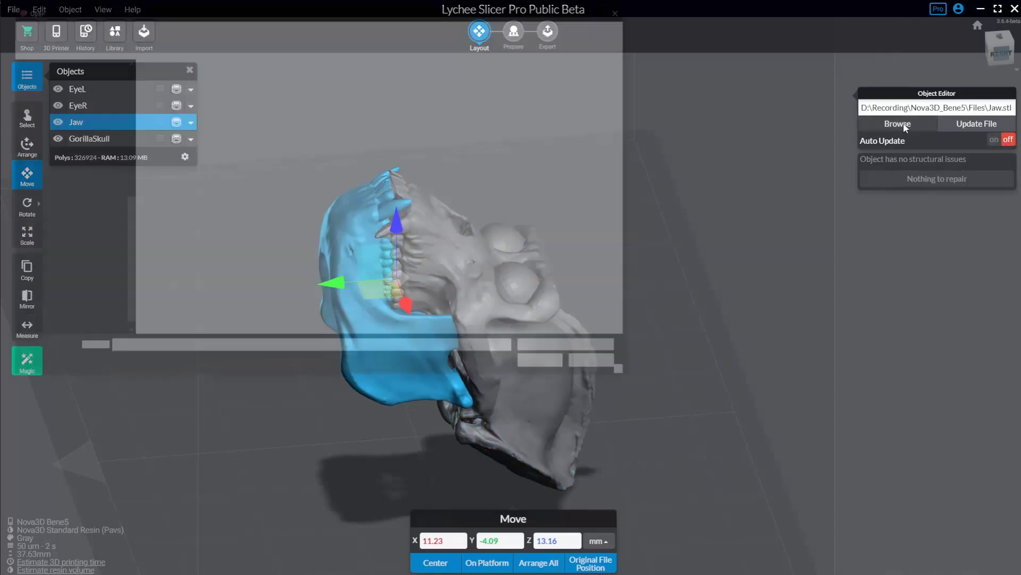
left_click(597, 366)
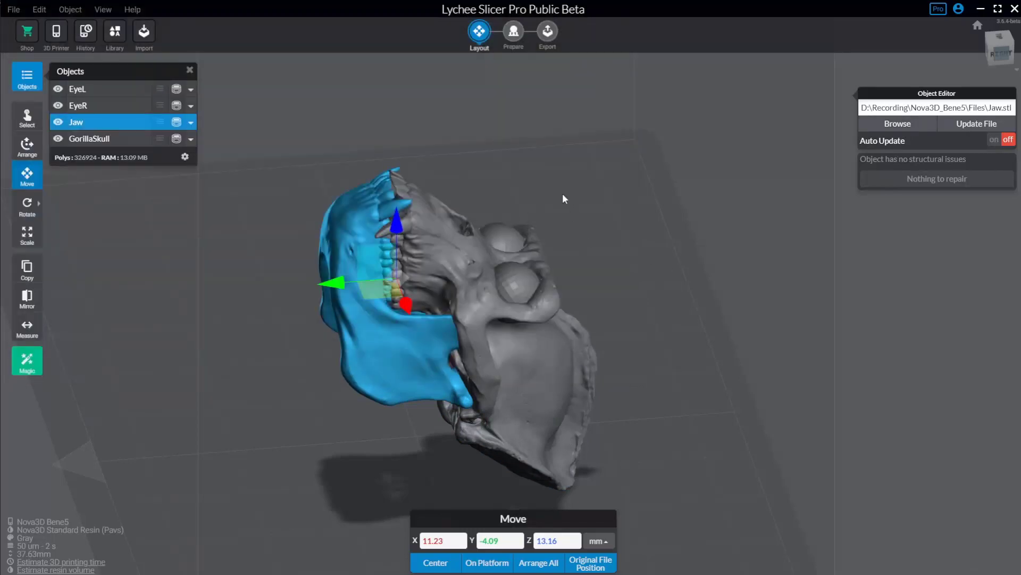
Step: Select GorillaSkull, the eyes and the Jaw one at a time directly on the model, finishing with EyeR selected
left_click_drag(543, 182, 613, 203)
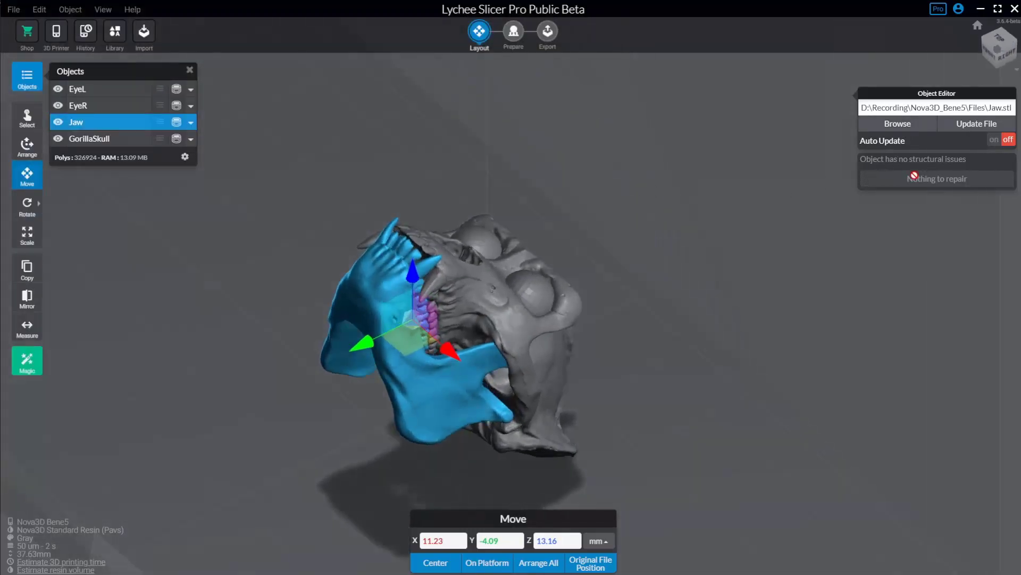
left_click_drag(675, 332, 544, 314)
left_click(544, 314)
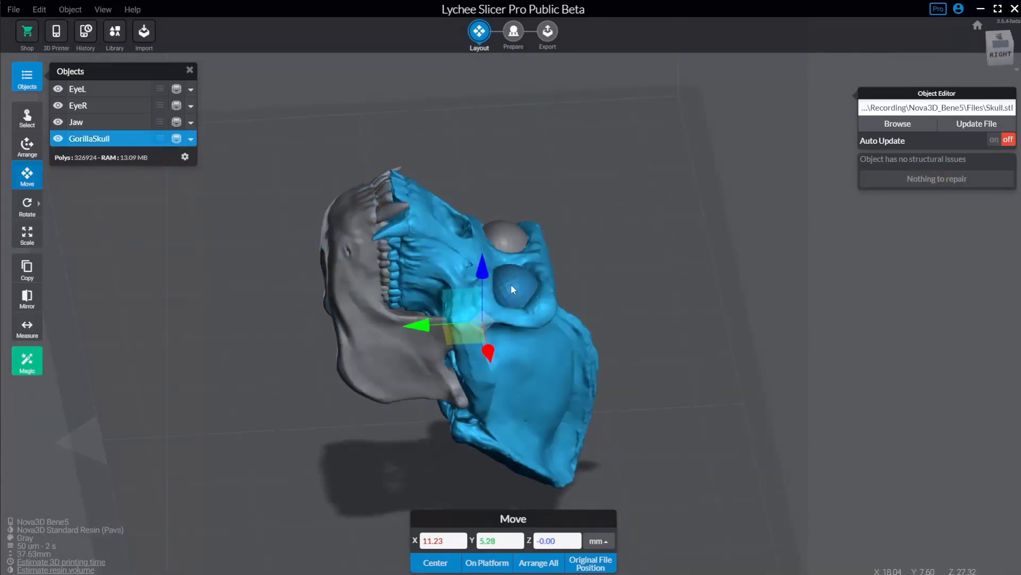
left_click(511, 283)
left_click(493, 234)
left_click(434, 227)
left_click(397, 241)
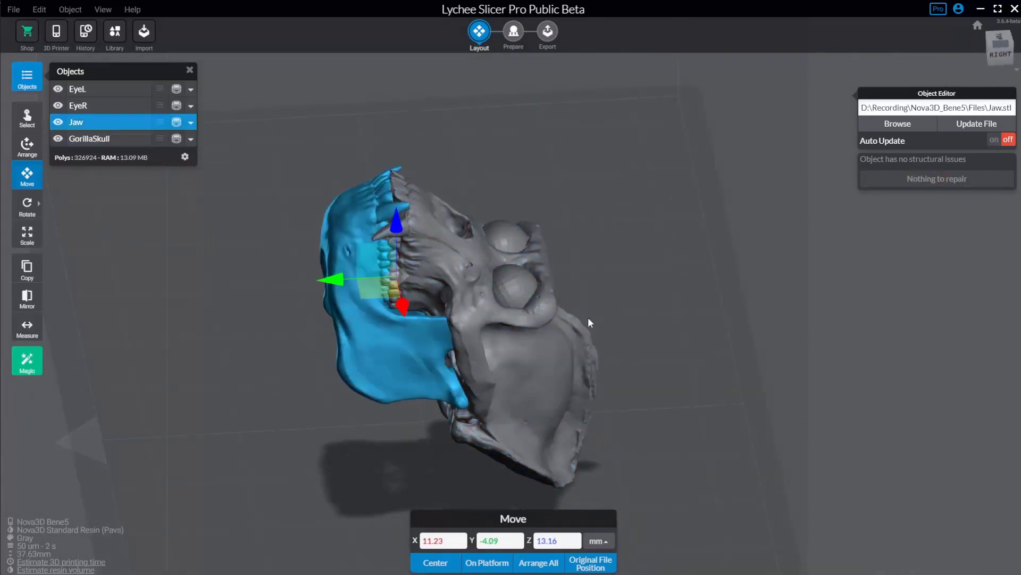
left_click(563, 343)
left_click_drag(665, 340, 696, 321)
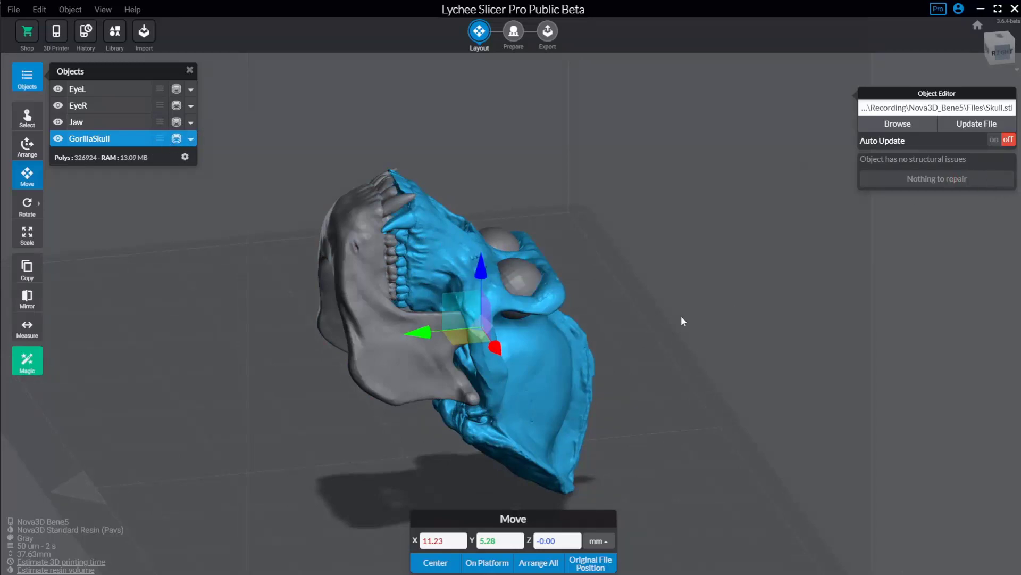
left_click_drag(683, 320, 490, 288)
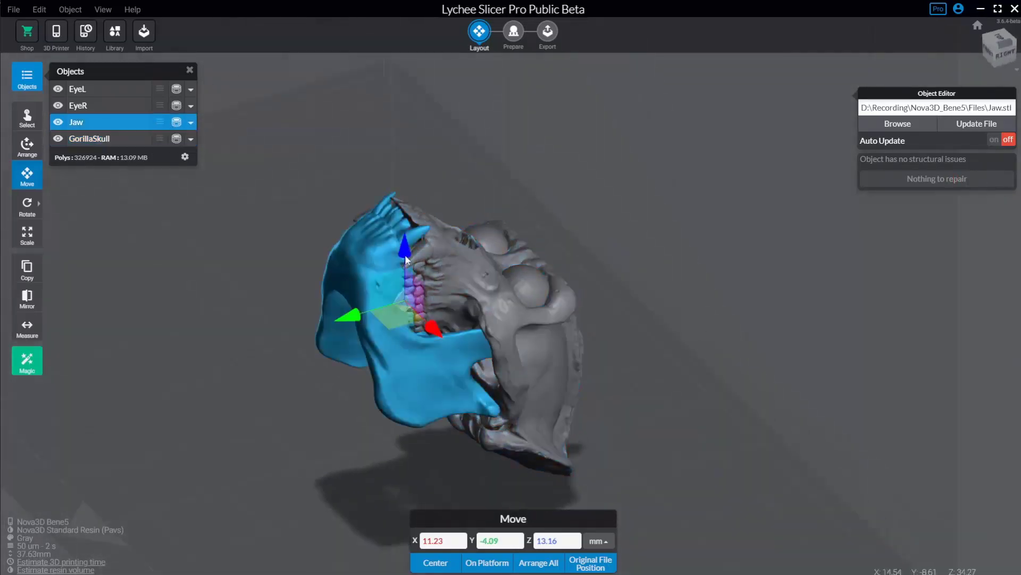
left_click(492, 238)
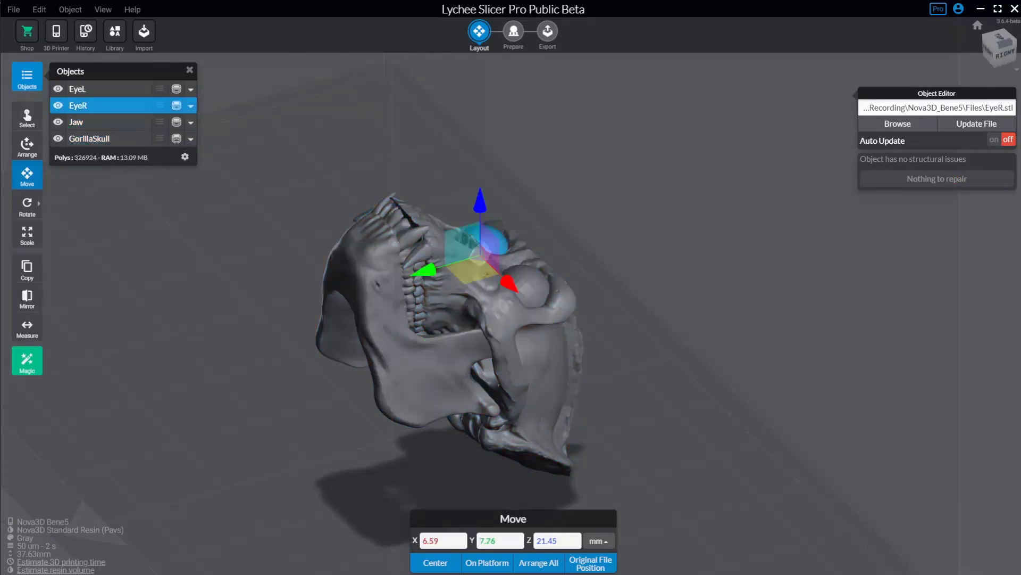
Step: Look through the context and object commands available for the selected EyeR without running any of them
left_click_drag(626, 356, 577, 215)
right_click(503, 291)
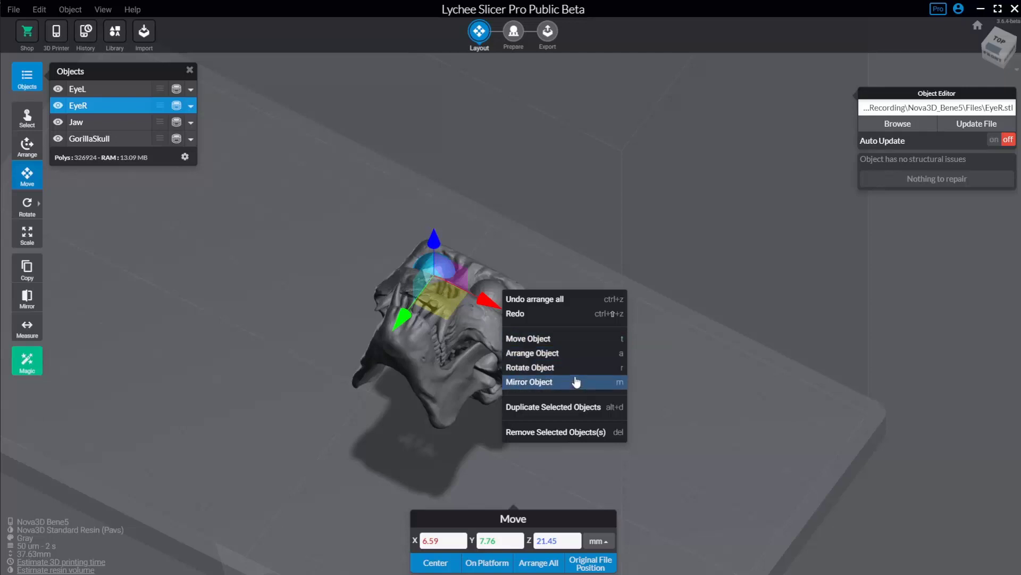
left_click_drag(619, 228, 591, 242)
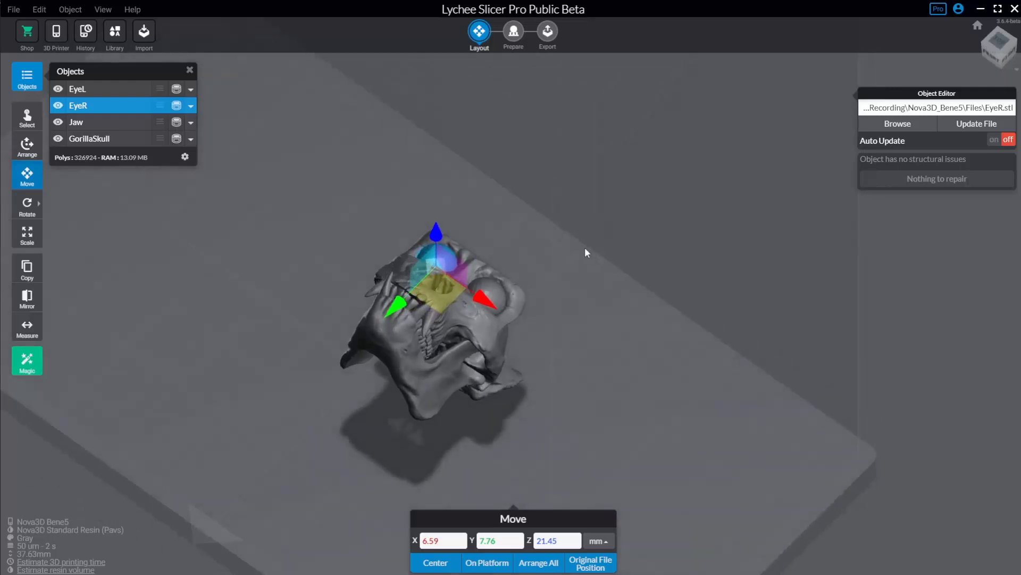
left_click(61, 11)
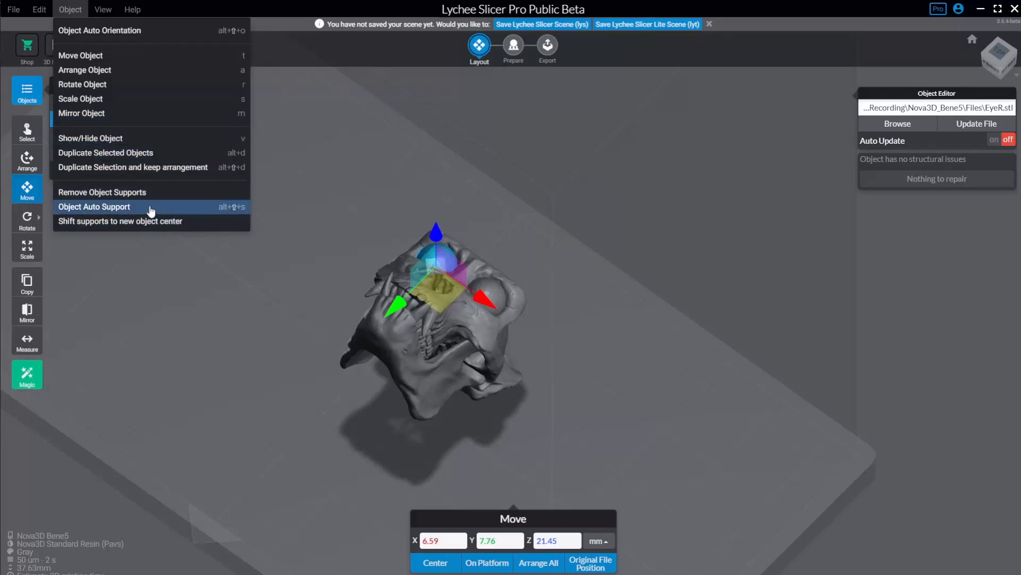
left_click(164, 198)
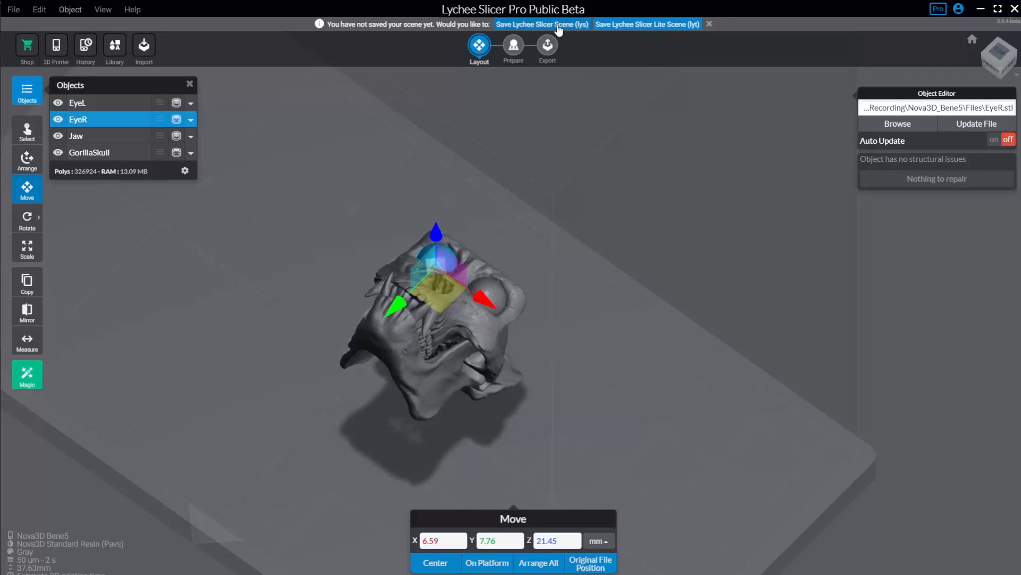
Step: Save the scene as a full Lychee Slicer Scene named GorillaSkull in the Files folder
left_click(519, 26)
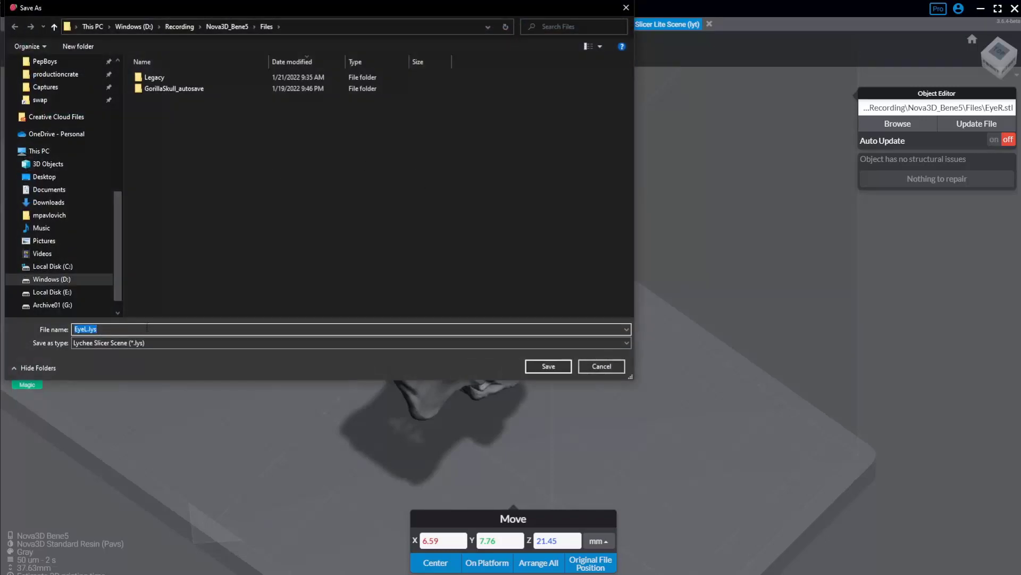
type("GorillaSkull")
key("Return")
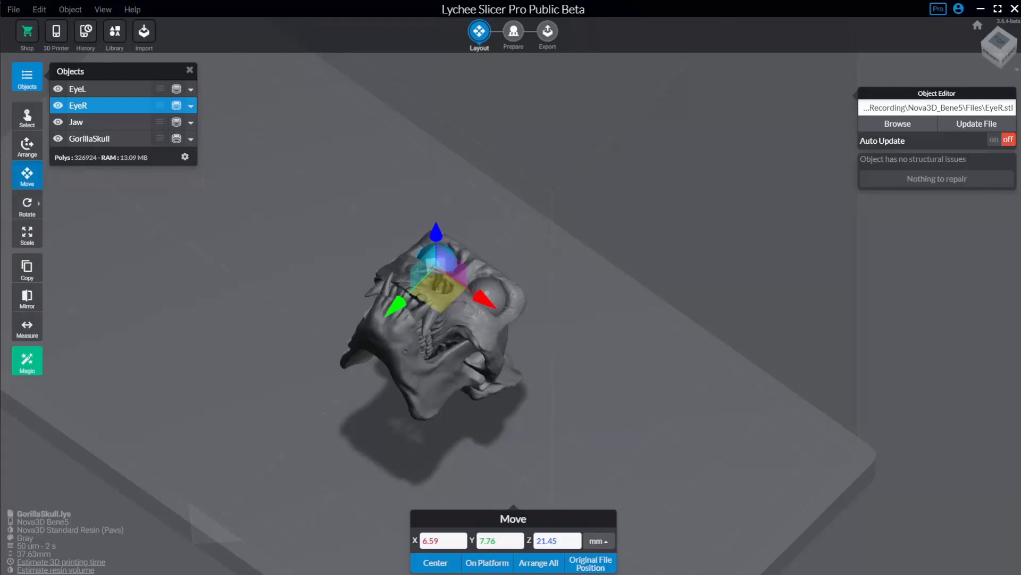
Step: Switch to File Explorer, widen its window to check the type and size of GorillaSkull.lys, and return to Lychee Slicer
left_click_drag(0, 98, 399, 98)
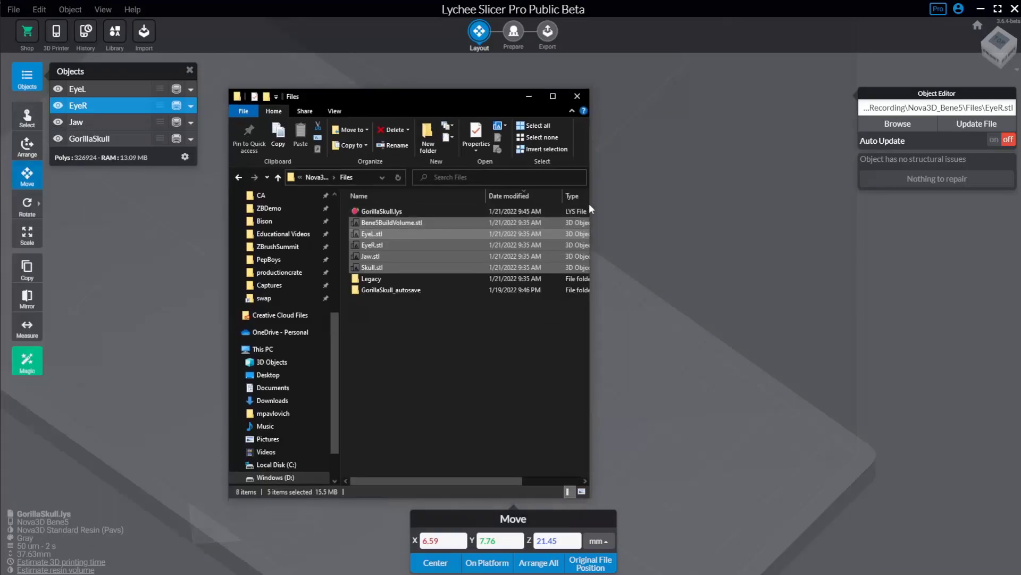
left_click_drag(589, 207, 706, 213)
left_click(674, 266)
left_click(631, 211)
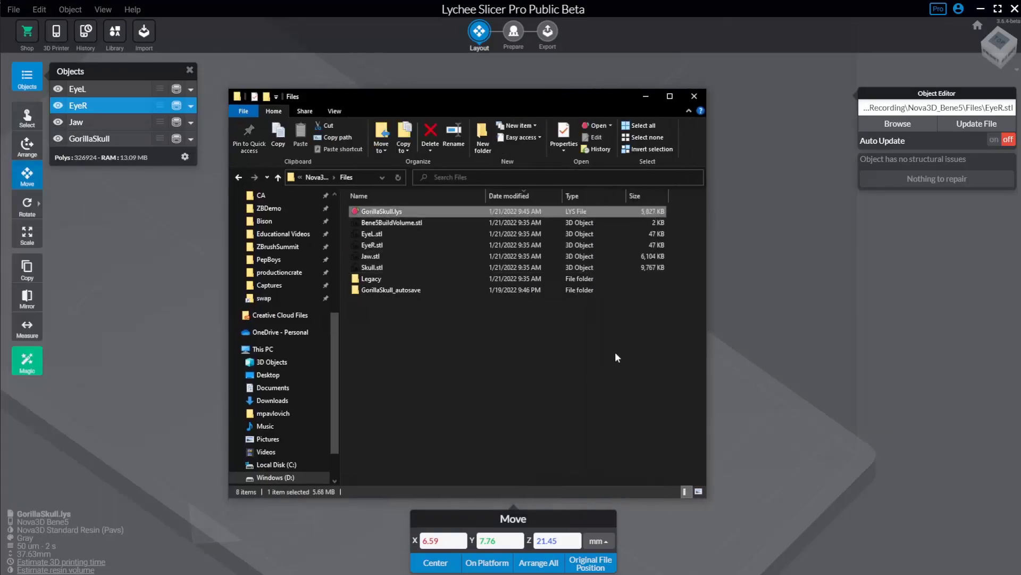
key("alt+Tab")
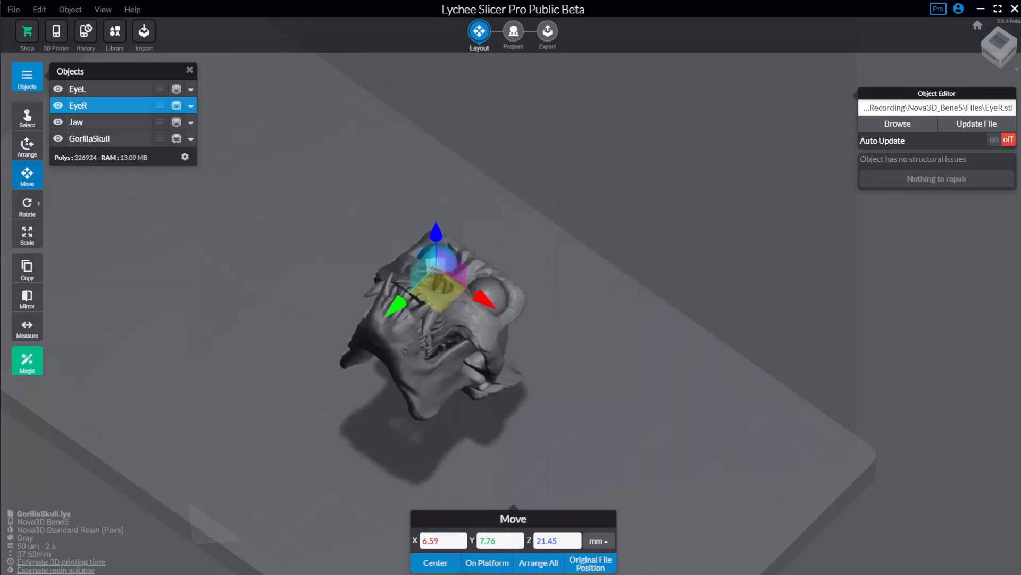
Step: Save another copy of the scene as a Lychee Slicer Lite Scene named GorillaSkull.lyt
left_click(13, 9)
mouse_move(44, 140)
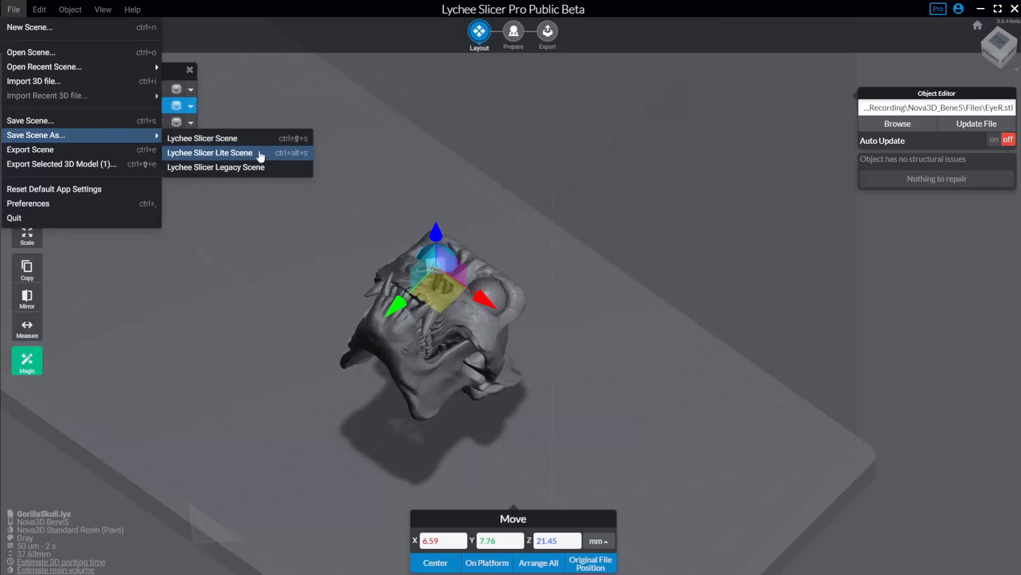
left_click(231, 153)
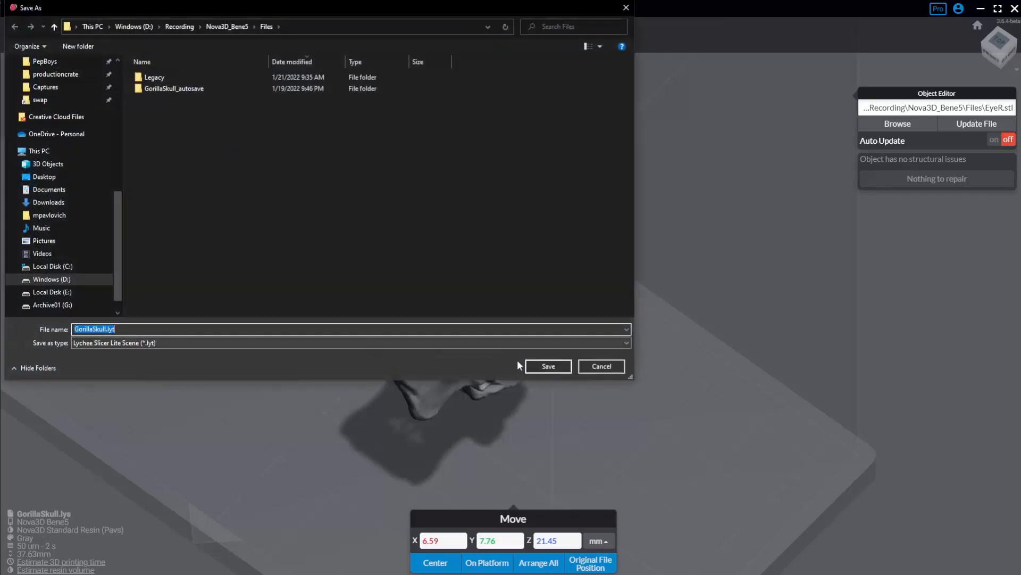
left_click(538, 366)
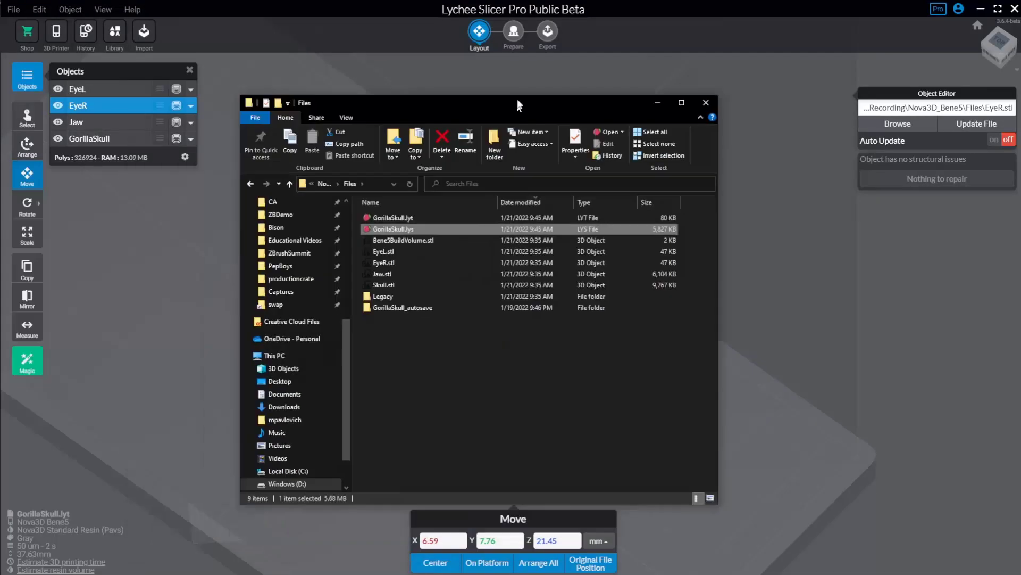
Step: Compare the sizes of GorillaSkull.lyt and GorillaSkull.lys in File Explorer, and return to the slicer scene
left_click(693, 178)
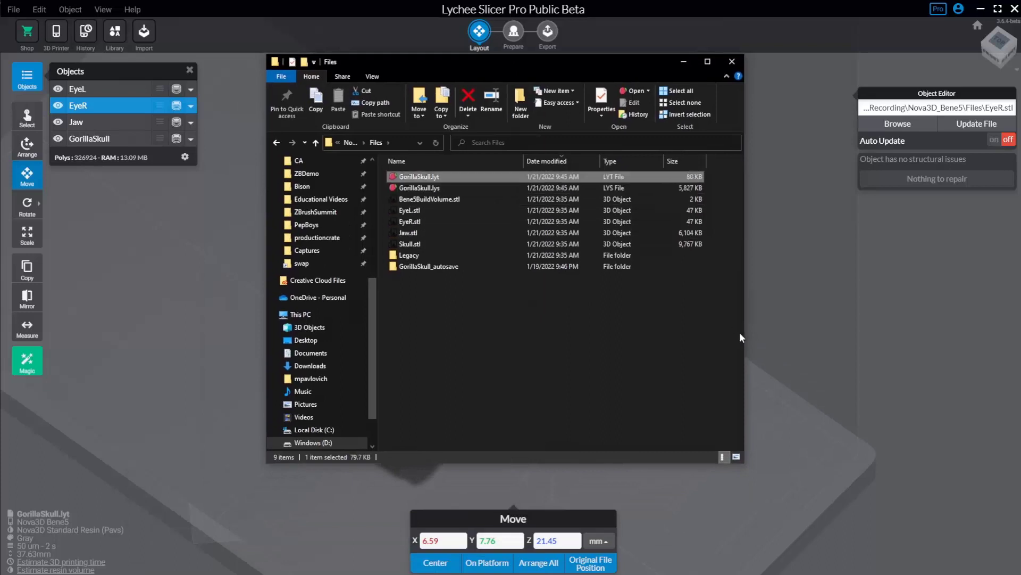
left_click(533, 189)
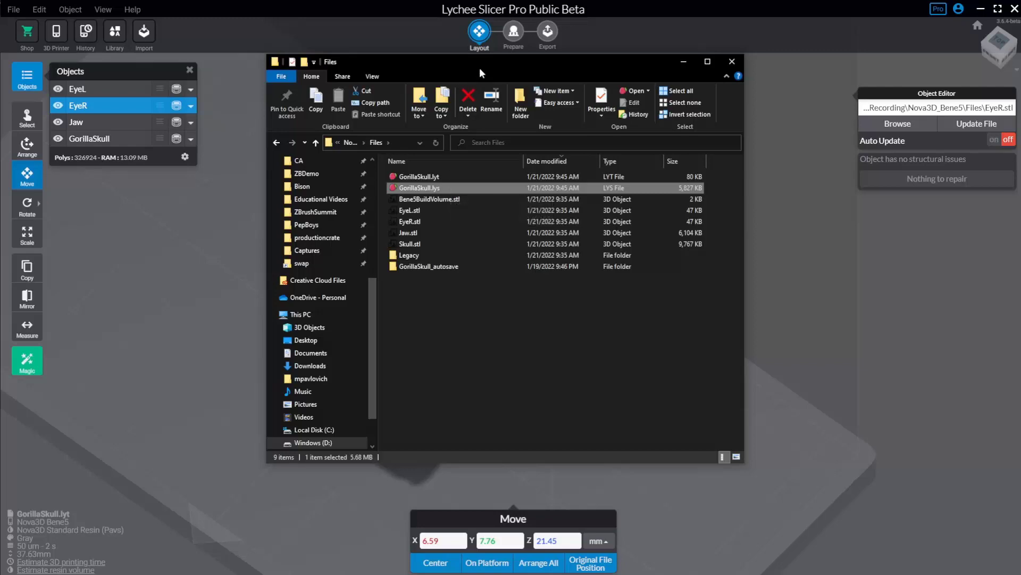
left_click_drag(480, 64, 0, 139)
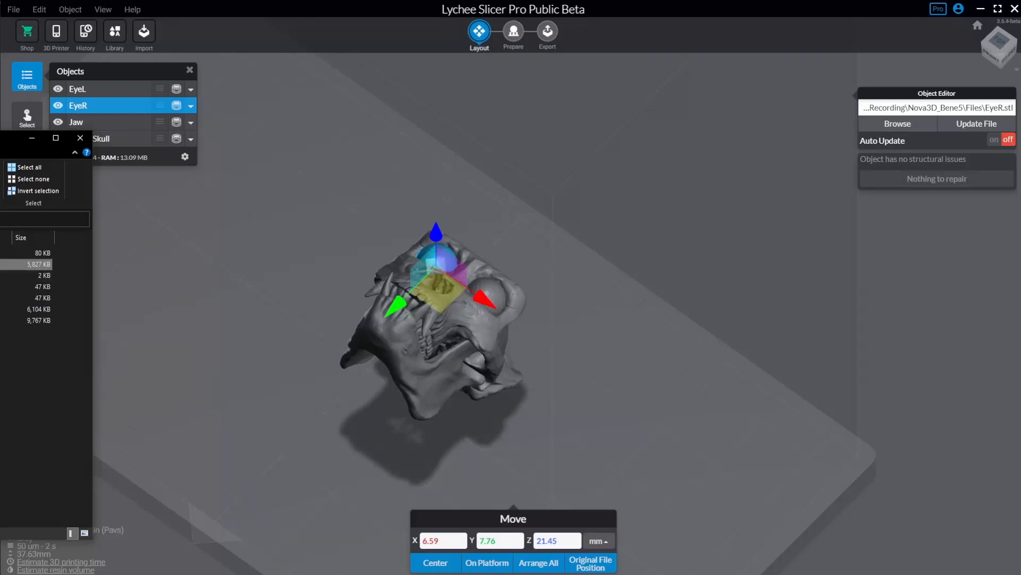
left_click_drag(0, 142, 385, 123)
left_click(304, 232)
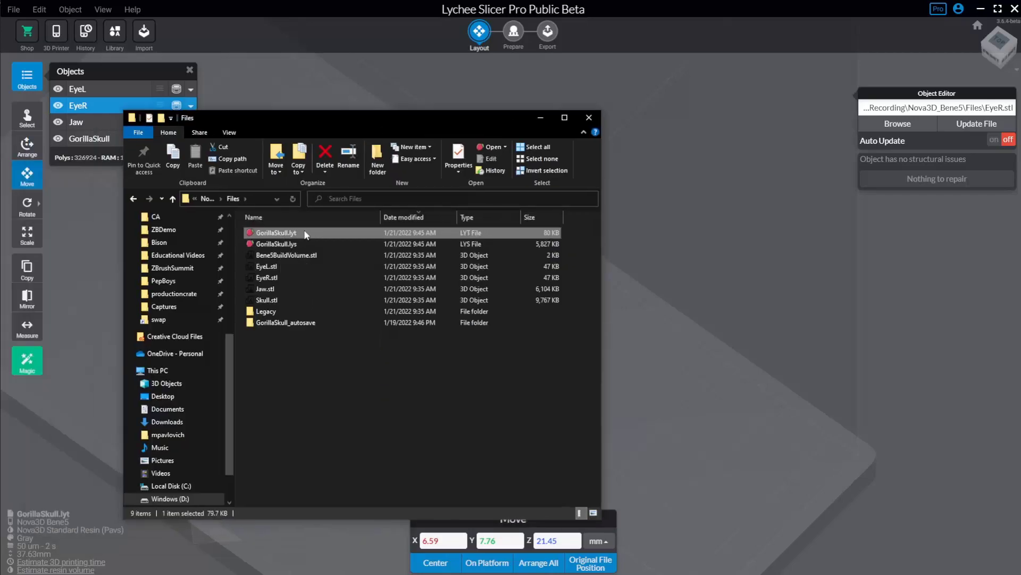
left_click_drag(351, 118, 0, 179)
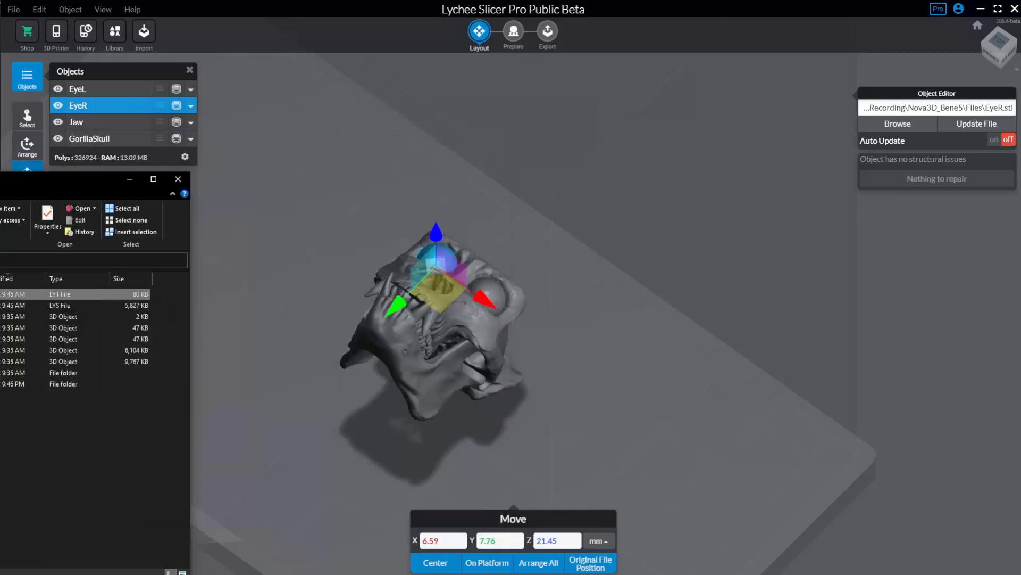
left_click(292, 296)
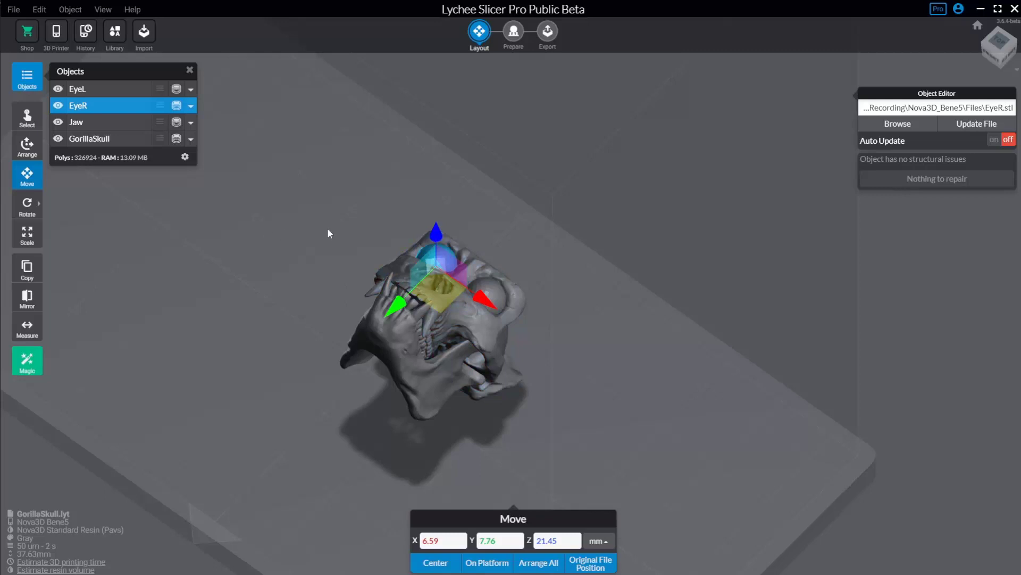
Step: Examine the skull on the build plate from several angles, resetting the camera to its default home view
left_click_drag(328, 227, 341, 201)
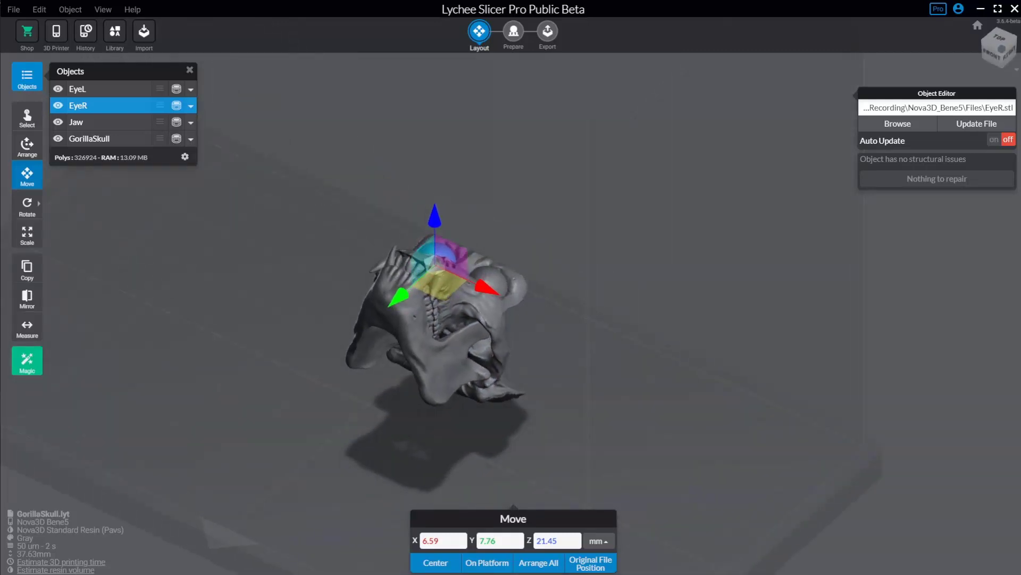
left_click_drag(616, 176, 619, 207)
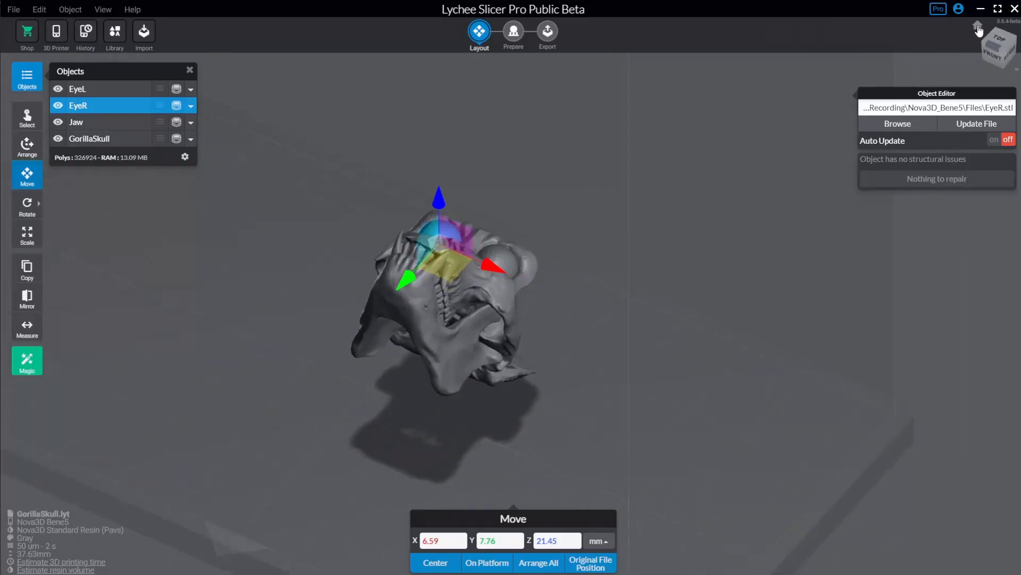
left_click(979, 27)
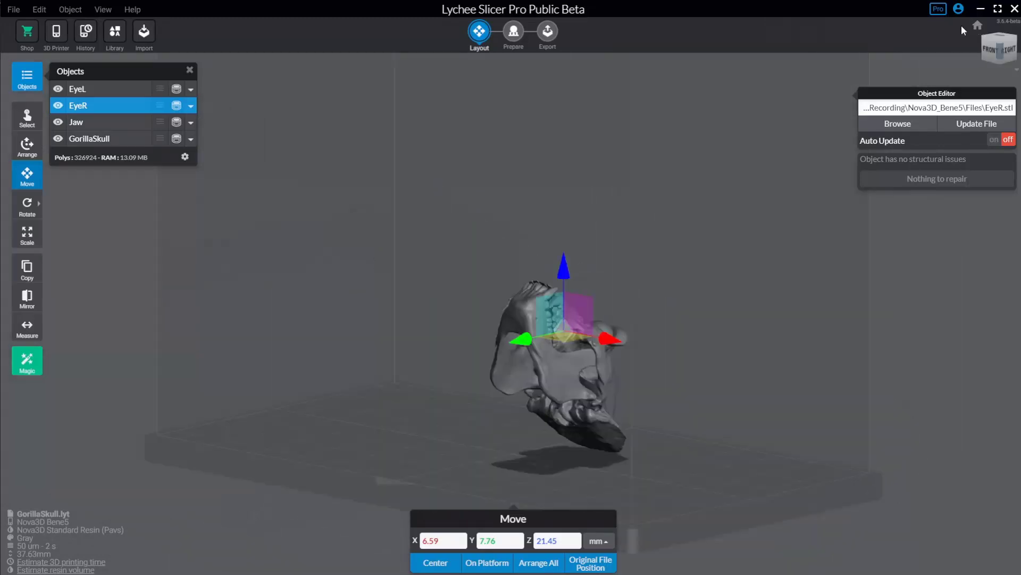
left_click_drag(669, 189, 733, 242)
right_click_drag(732, 241, 509, 138)
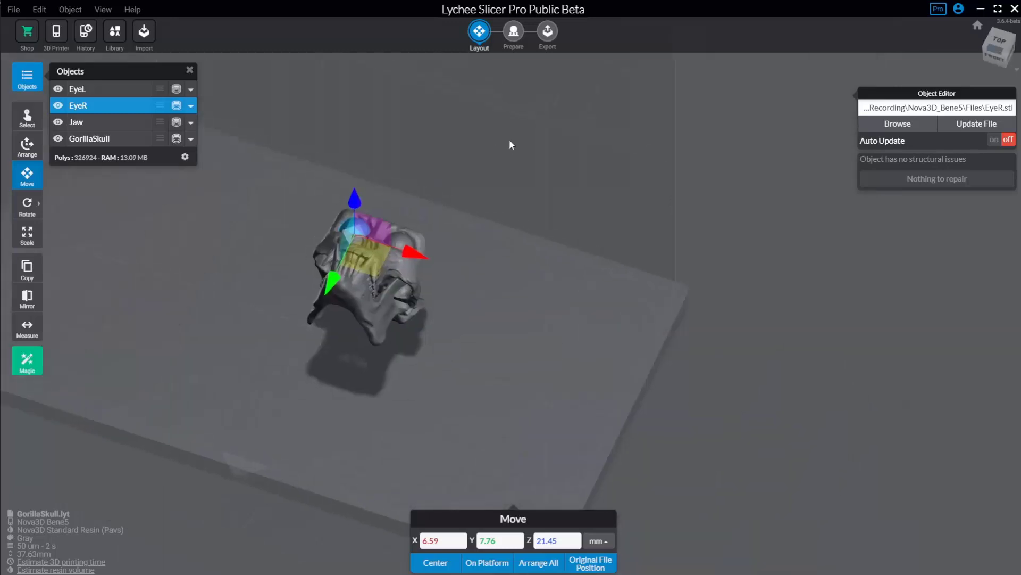
key("Home")
left_click_drag(570, 191, 547, 308)
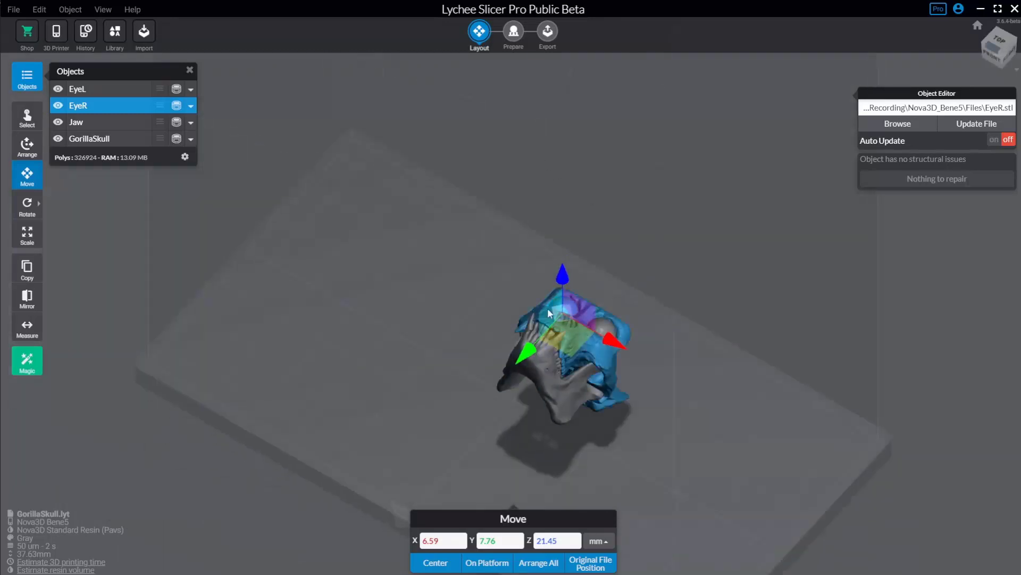
Step: Select the left eye of the skull and view the model from its right side
left_click(608, 319)
scroll(710, 220, "down", 1)
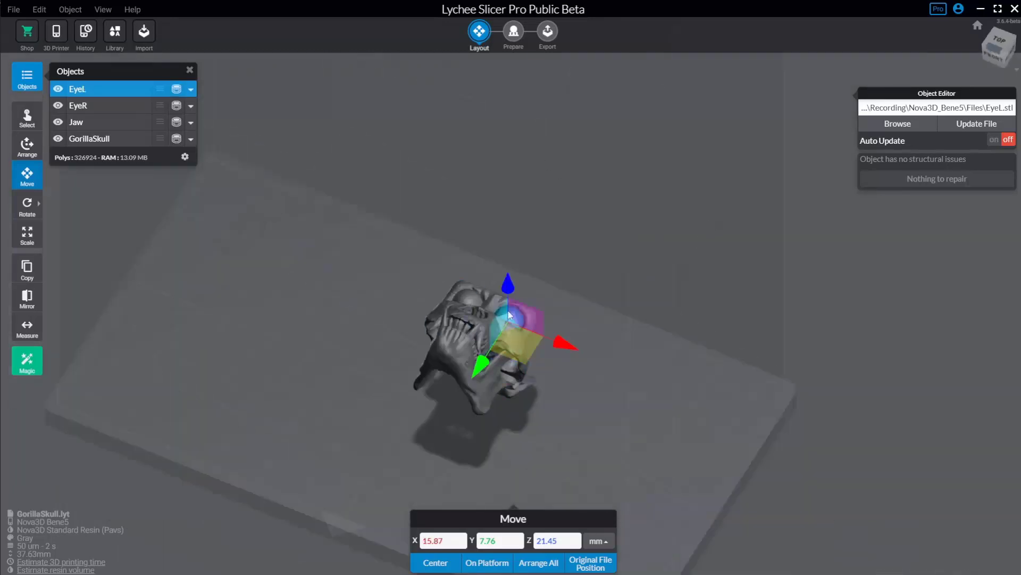
right_click_drag(700, 331, 519, 155)
left_click_drag(519, 156, 798, 234)
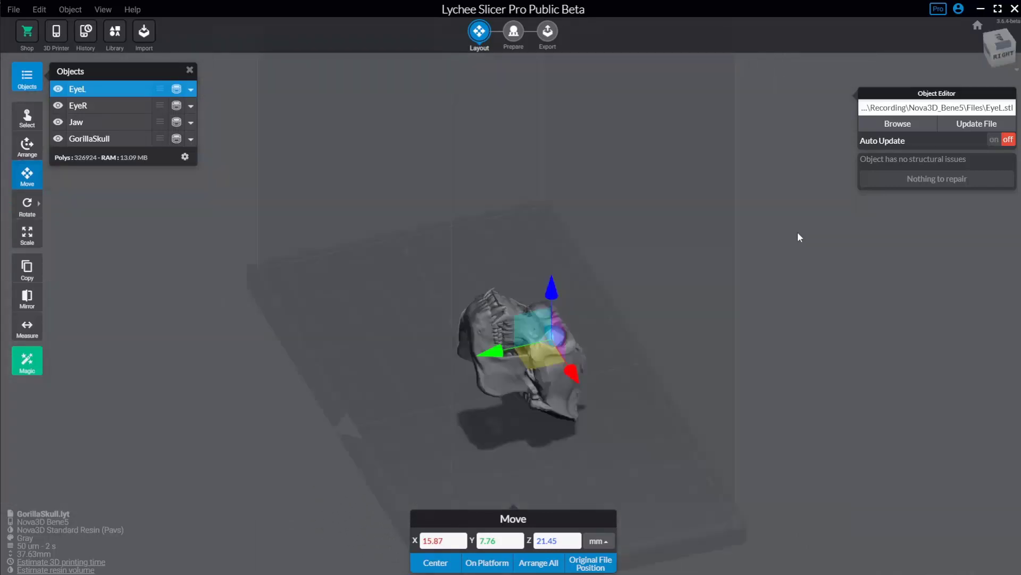
Step: View the skull from the top and front, ending on an angled view of the whole model
left_click(999, 40)
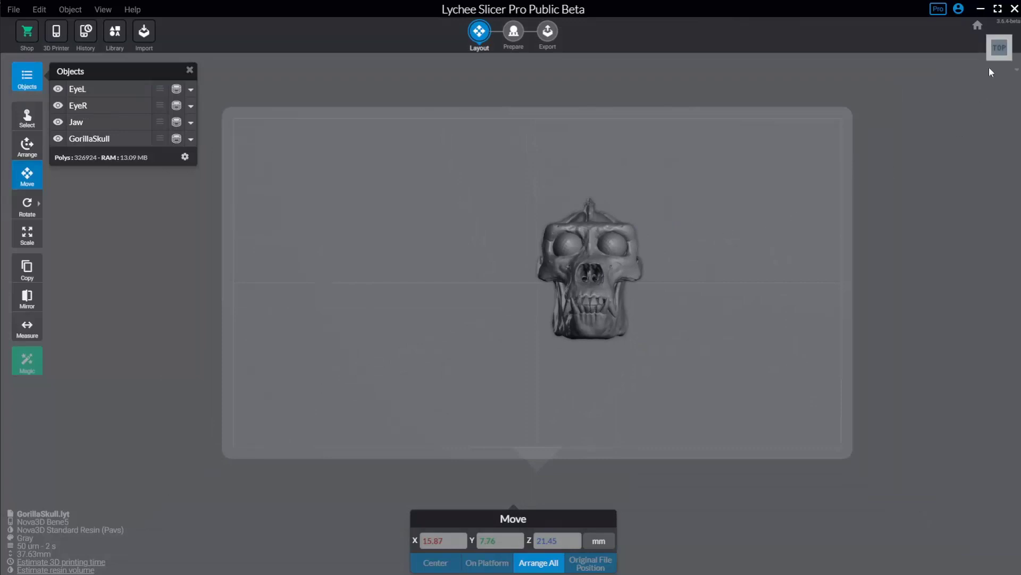
left_click(1001, 60)
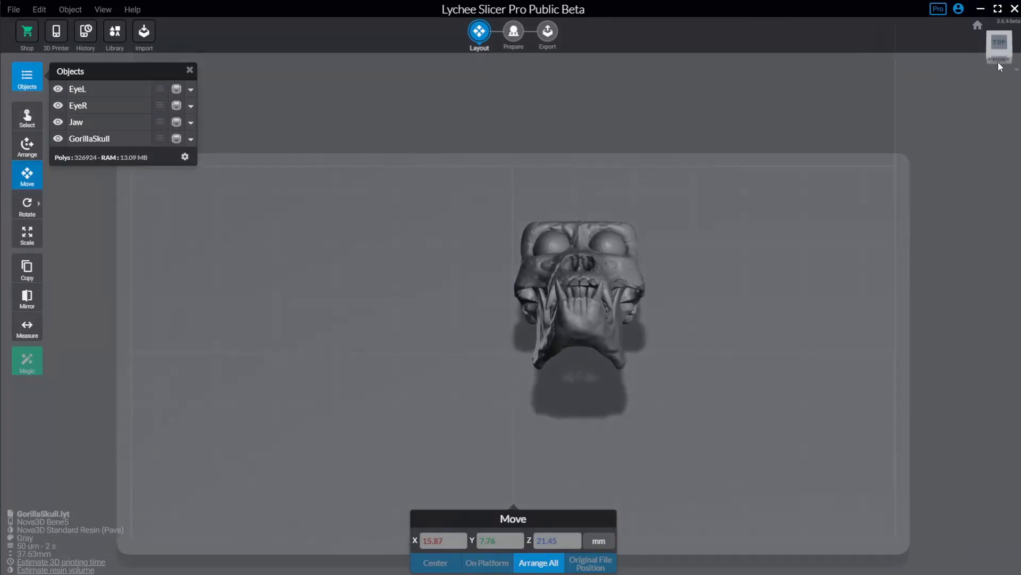
left_click(999, 61)
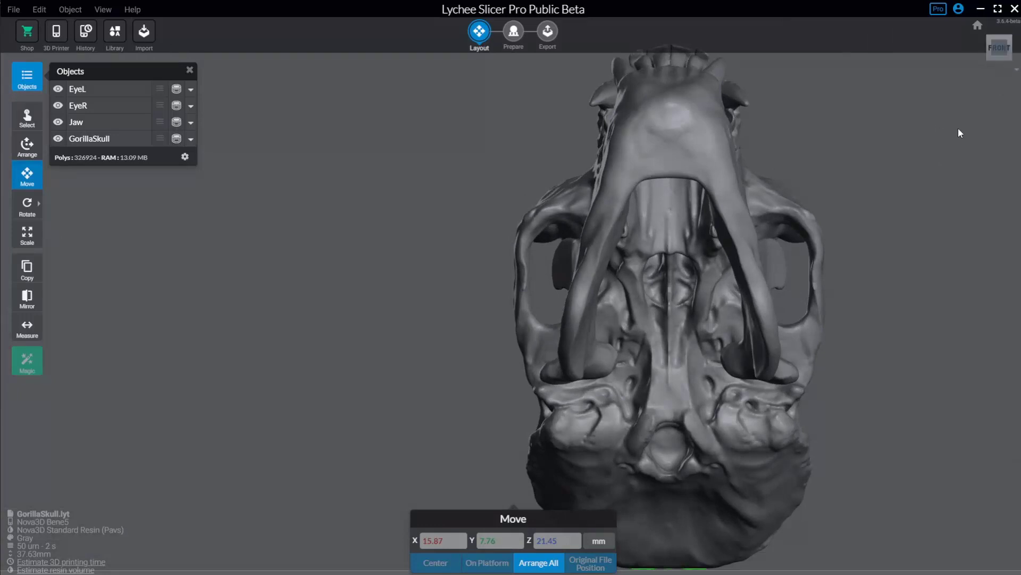
right_click_drag(958, 127, 853, 178)
scroll(861, 168, "down", 3)
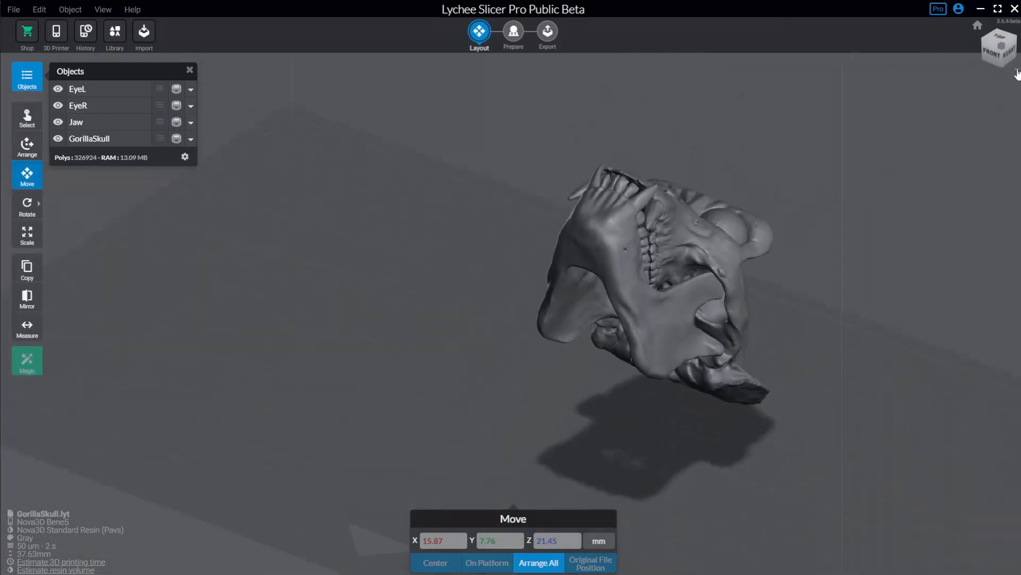
Step: Toggle the camera's Orthographic projection off and back on while viewing the skull
left_click(1017, 71)
left_click(1016, 71)
left_click(1017, 71)
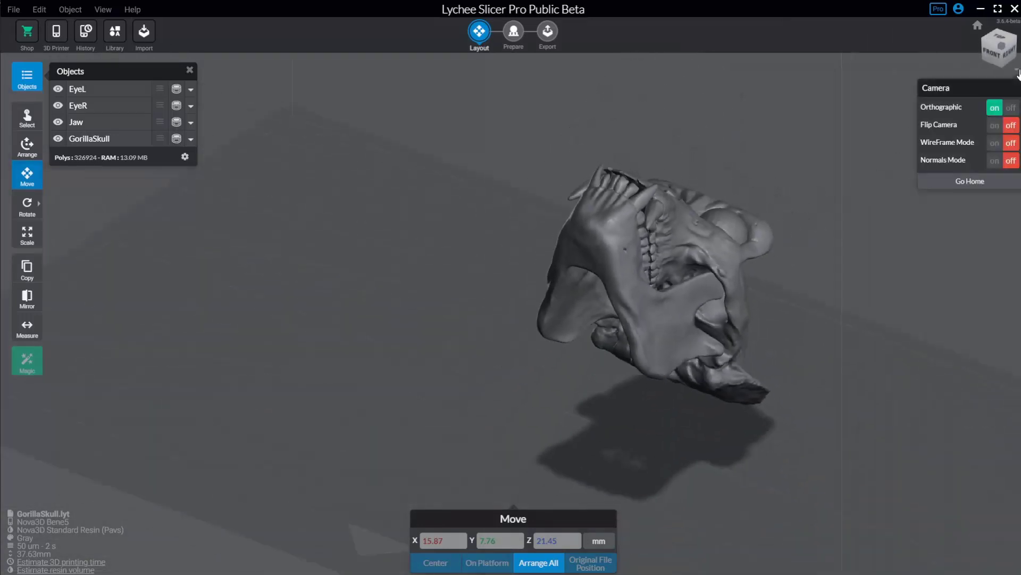
left_click(1011, 110)
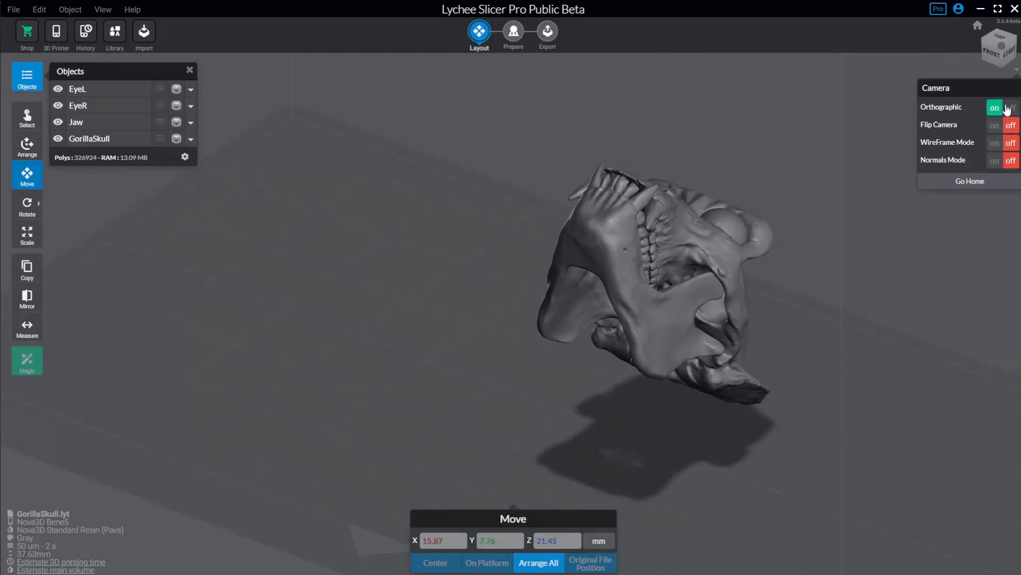
left_click_drag(601, 152, 605, 193)
Step: Compare perspective with orthographic projection on the skull, starting from the top view and ending in orthographic
left_click(1003, 45)
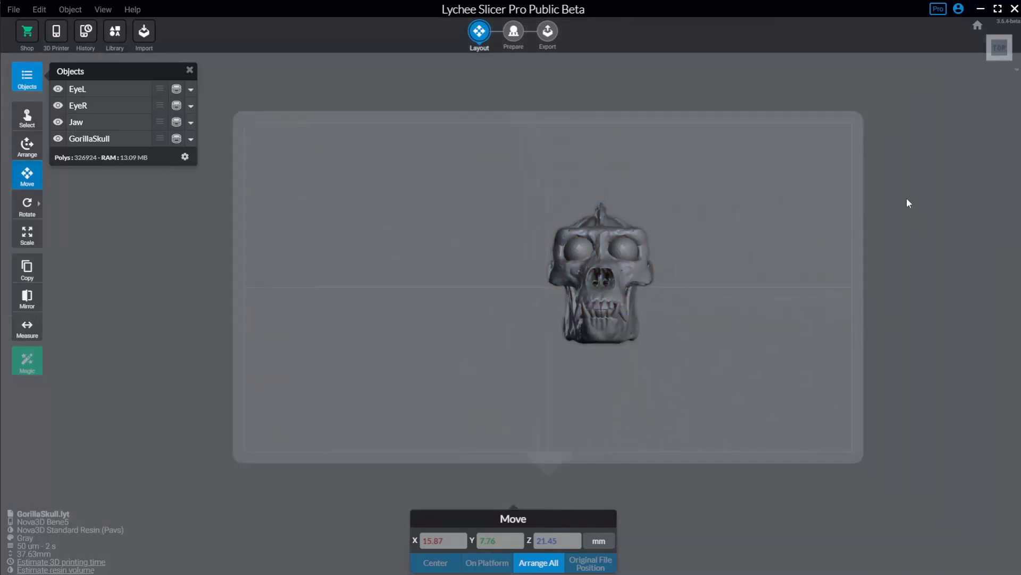
right_click(894, 166)
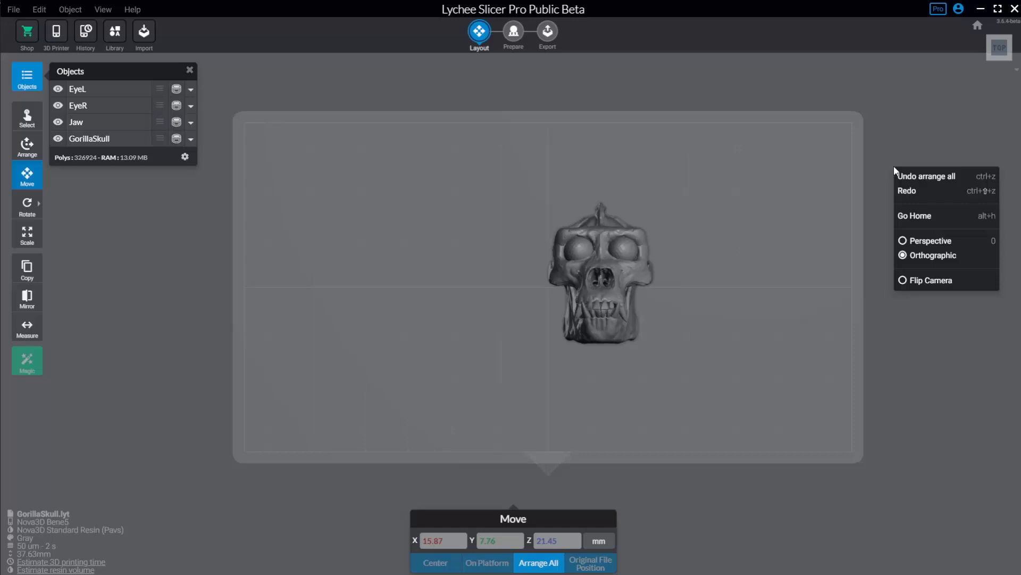
left_click(921, 242)
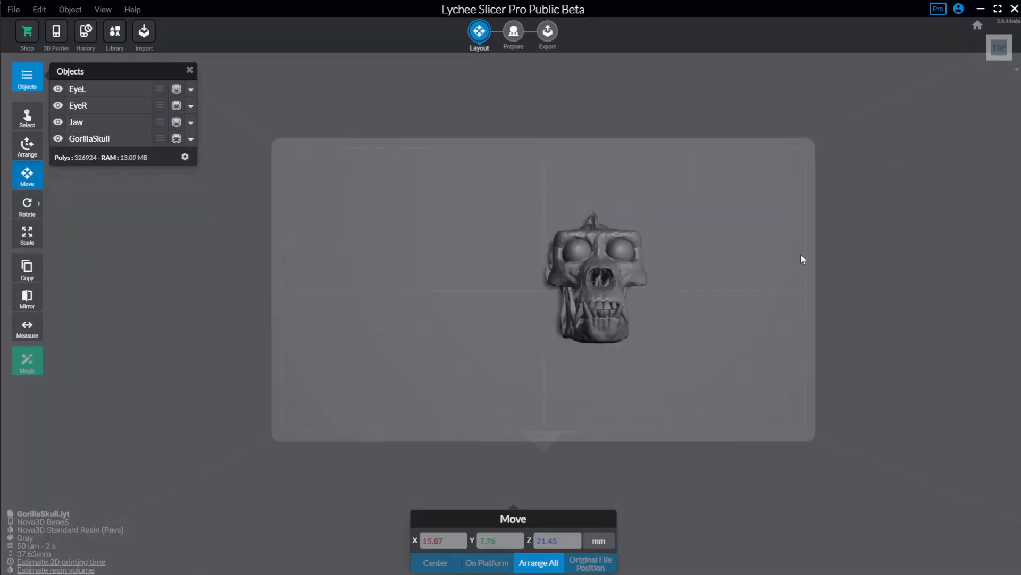
mouse_move(672, 258)
left_mouse_down()
mouse_move(725, 295)
mouse_move(816, 242)
mouse_move(686, 292)
mouse_move(685, 251)
left_mouse_up()
right_click(787, 164)
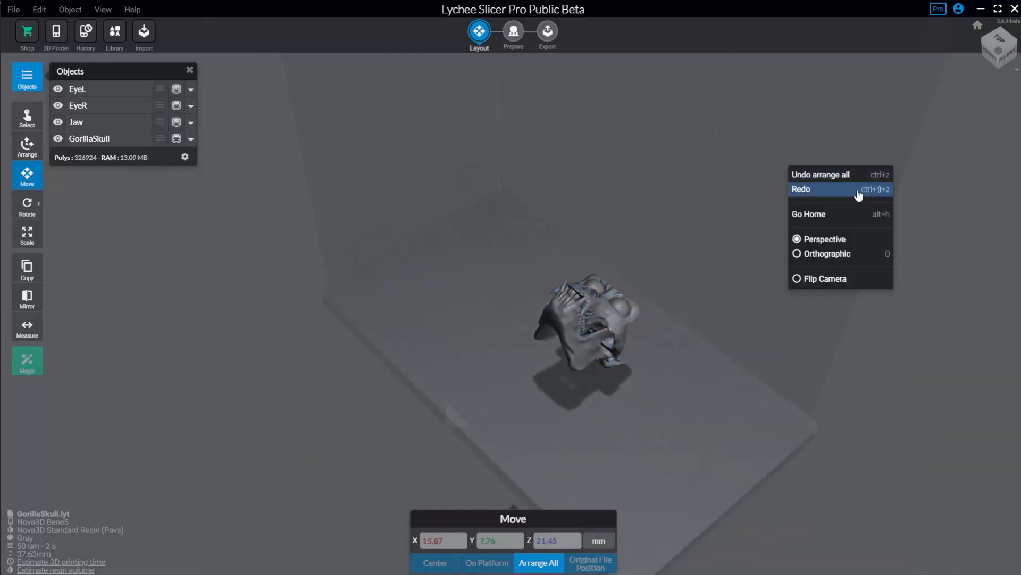
left_click(816, 254)
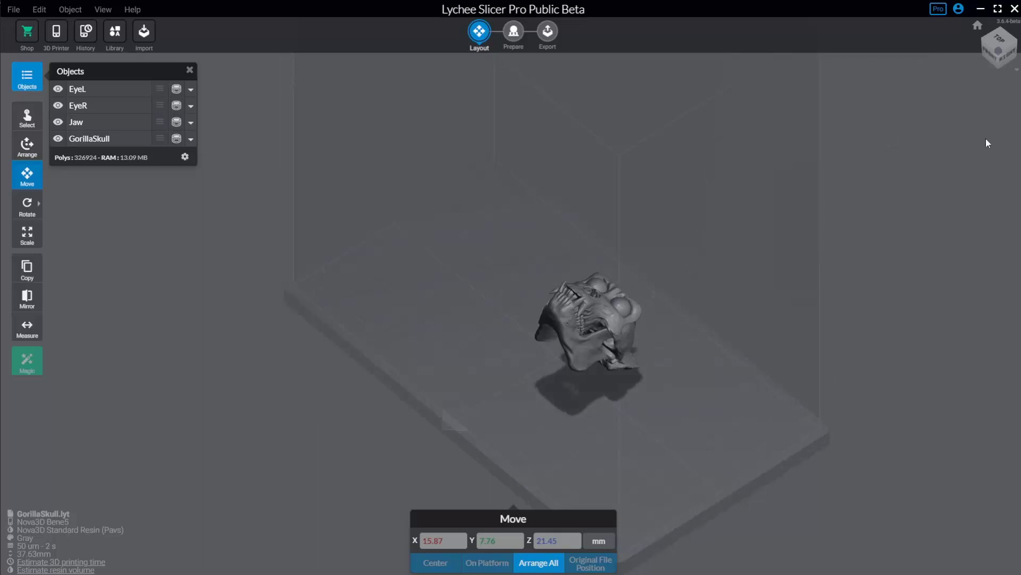
Step: Try the Orthographic and Flip Camera settings, leaving Orthographic on and Flip Camera off
left_click(1016, 72)
left_click(998, 110)
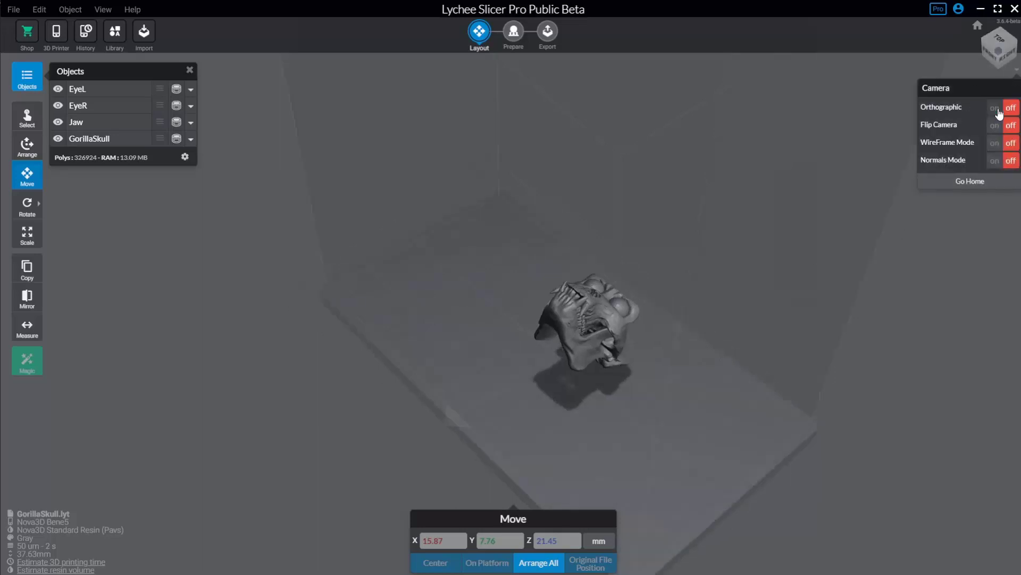
left_click(1000, 112)
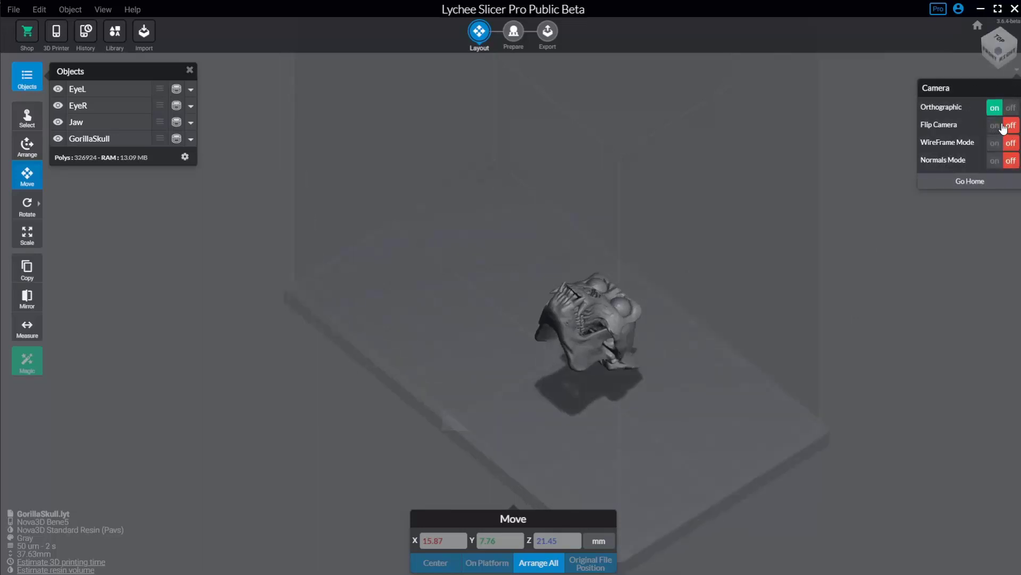
left_click(1001, 125)
left_click(1003, 124)
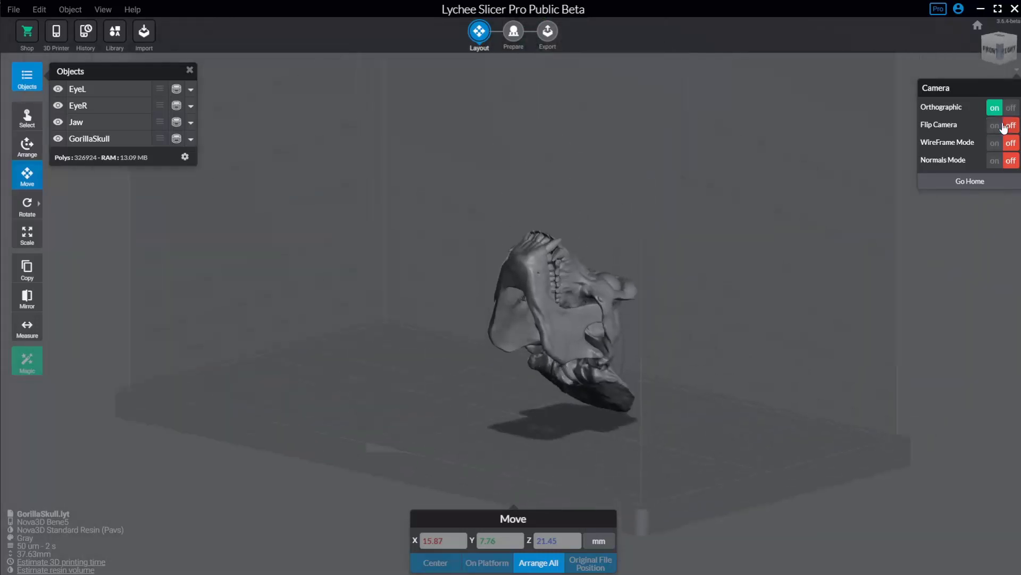
Step: Preview the skull in WireFrame Mode and Normals Mode, turning each mode off again
left_click(994, 143)
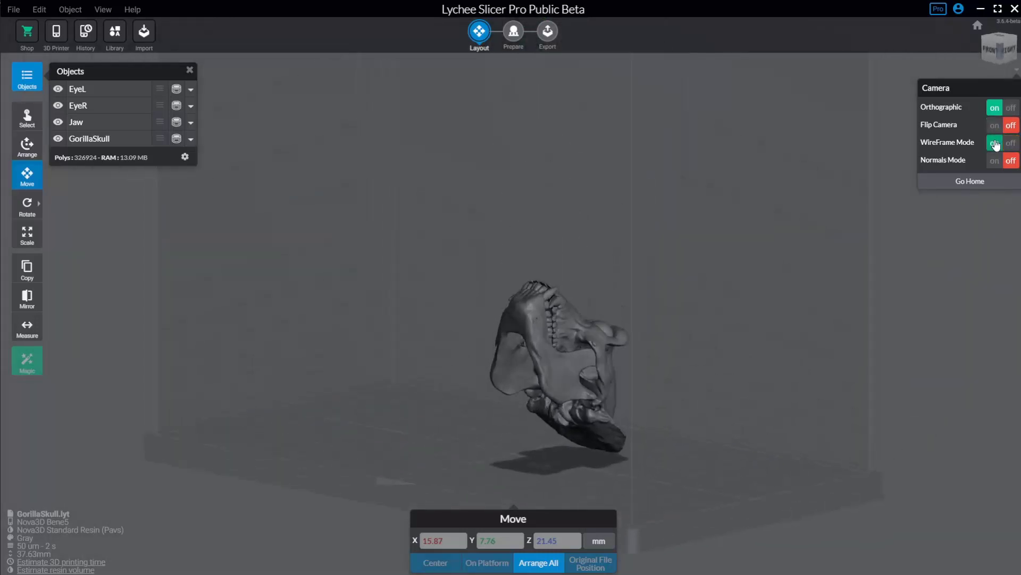
left_click(995, 143)
left_click(999, 161)
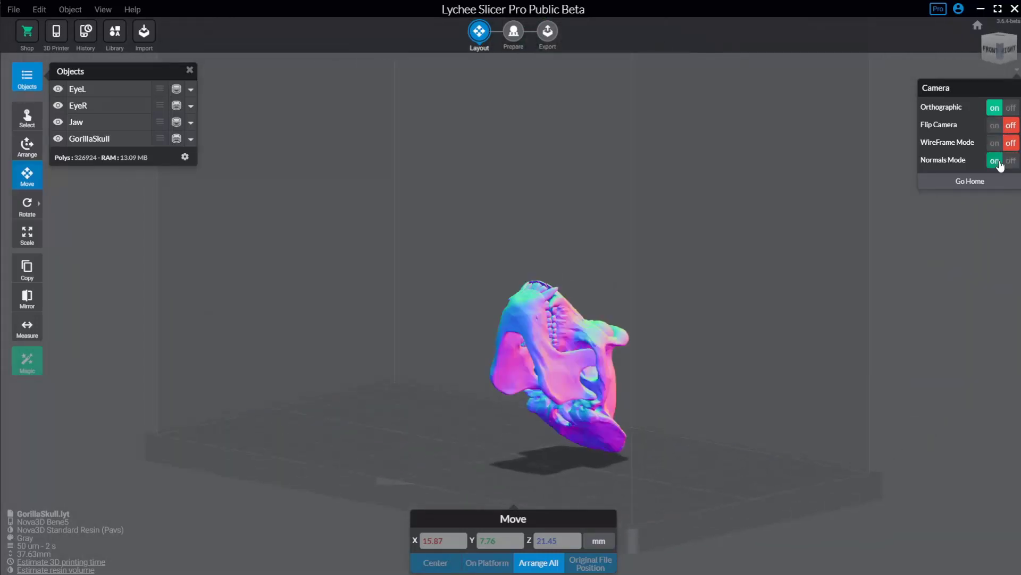
left_click(999, 163)
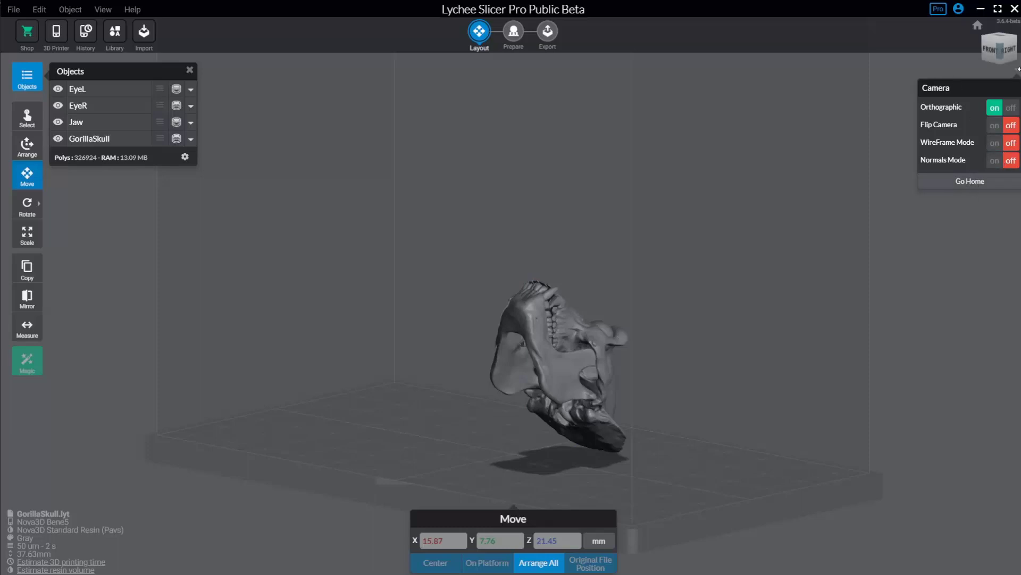
Step: Check the scene's camera options and reframe the skull and build plate from above
left_click_drag(698, 147, 678, 317)
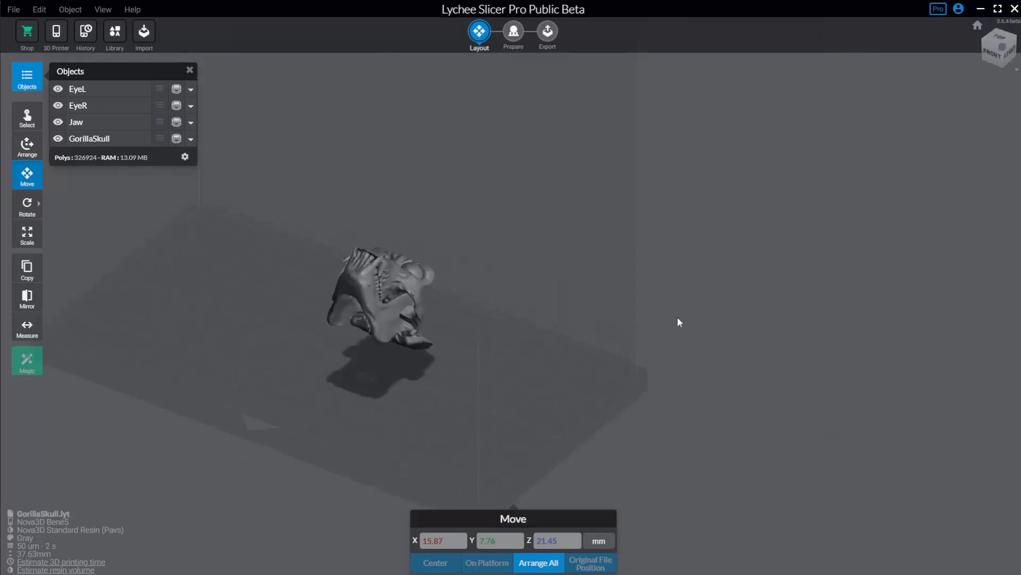
right_click(749, 163)
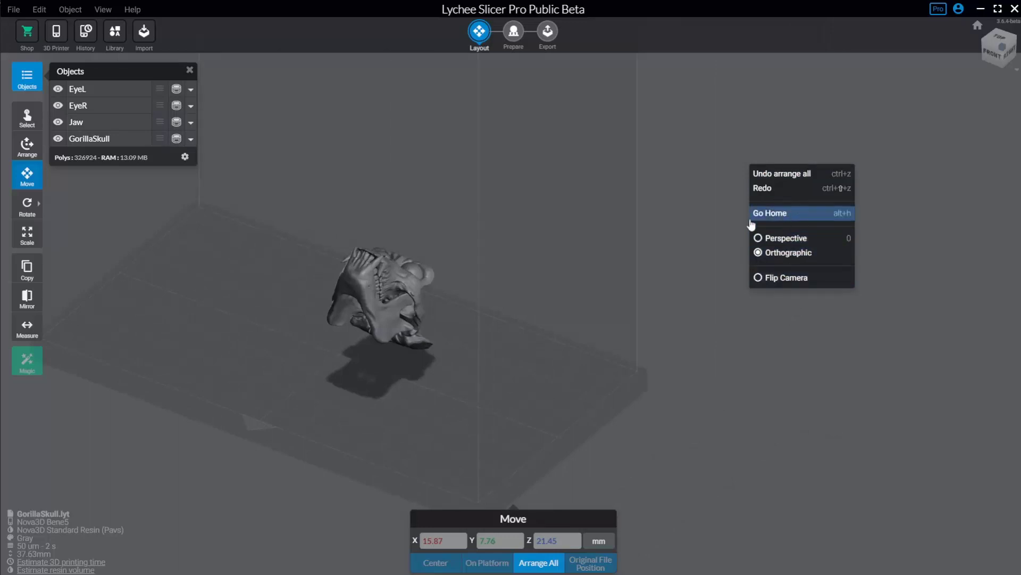
right_click(668, 118)
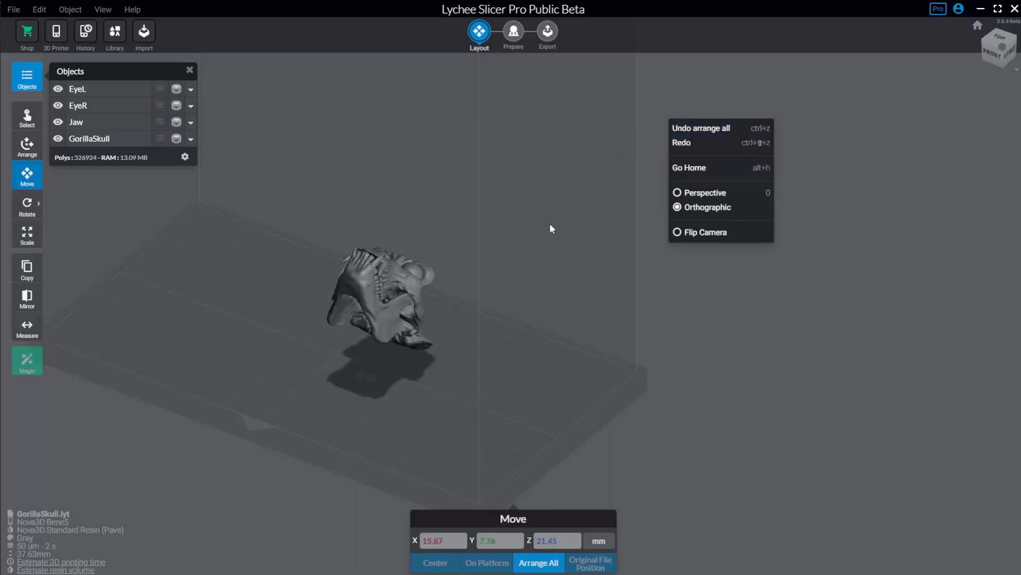
left_click(703, 231)
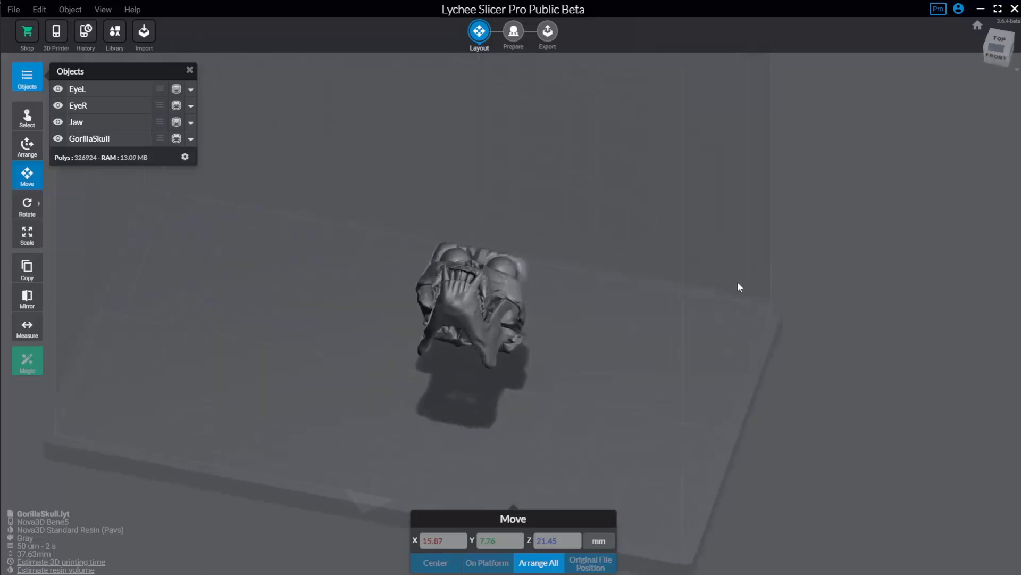
middle_click_drag(738, 282, 777, 273)
middle_click_drag(612, 446, 558, 444)
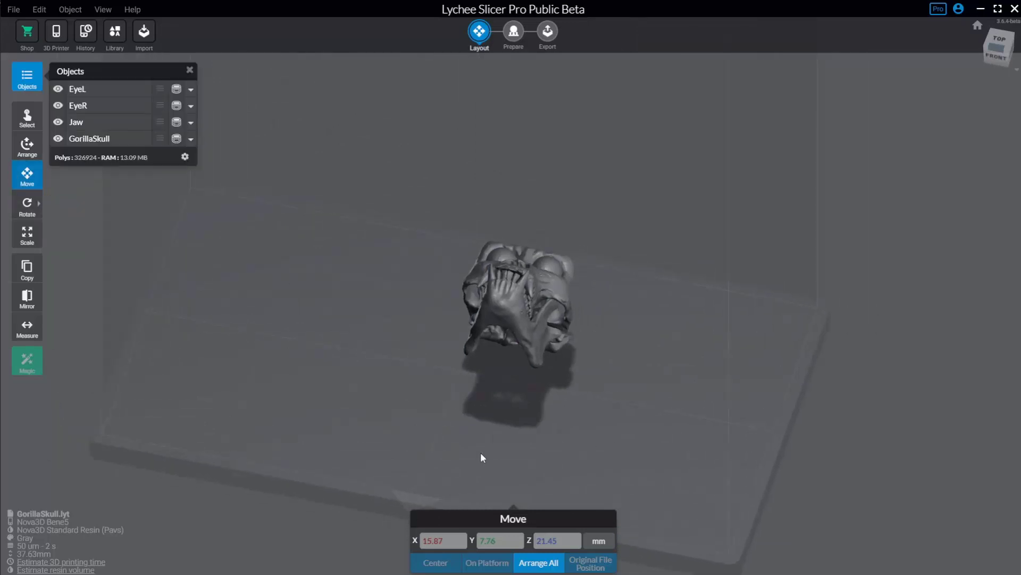
Step: Box-select all four parts of the skull: both eyes, the jaw and the GorillaSkull object
left_click(509, 283)
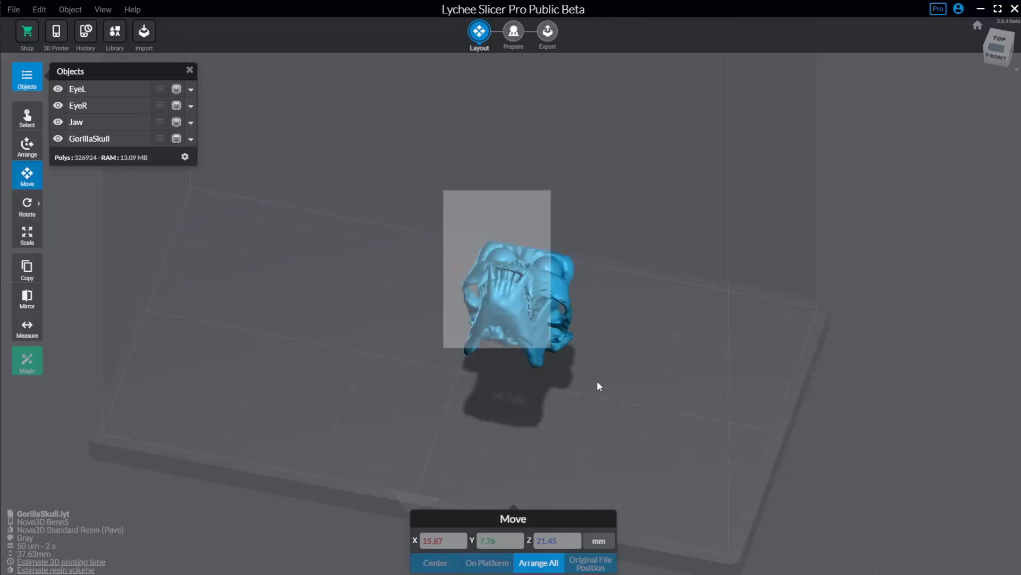
left_click_drag(597, 381, 607, 388)
left_click(428, 178)
left_click_drag(415, 183, 670, 445)
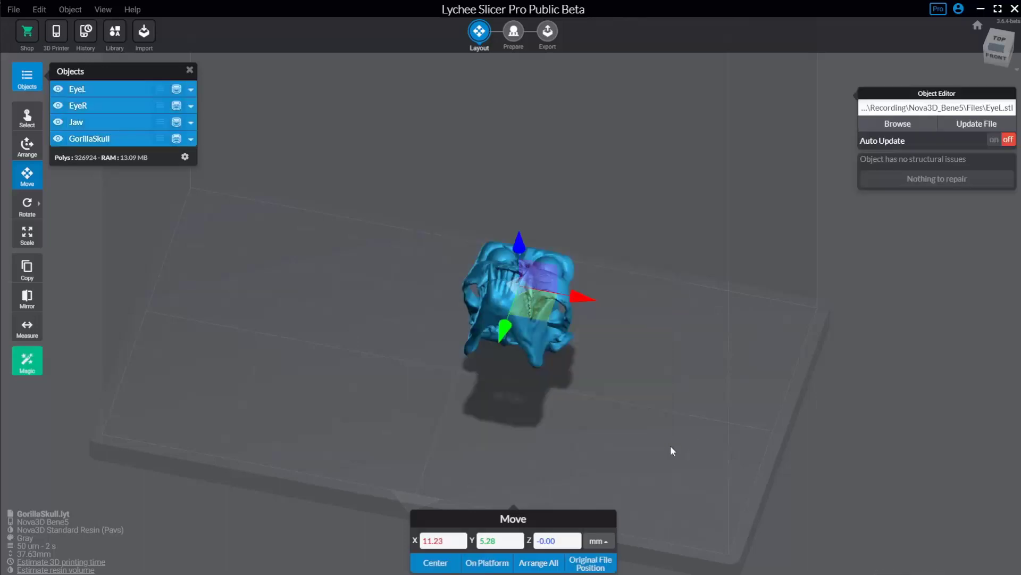
Step: Try Center, On Platform and Arrange All on the selected parts, and restore their original file positions
left_click(439, 565)
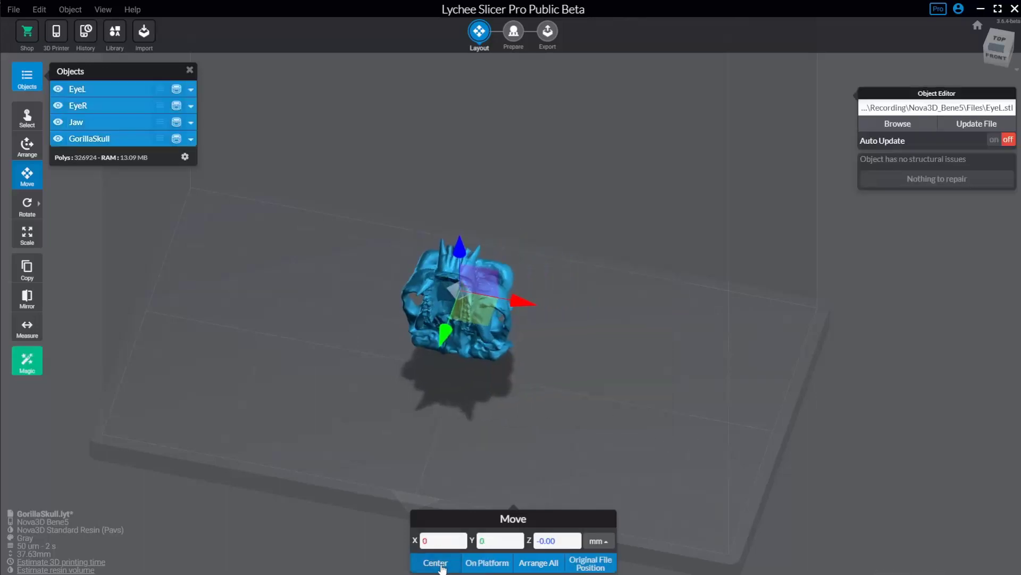
left_click(482, 561)
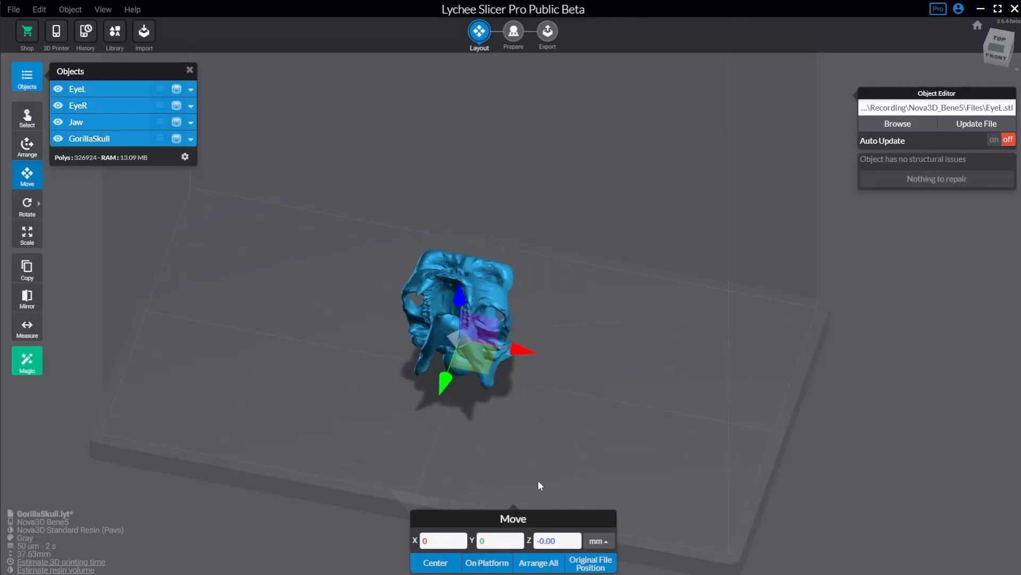
left_click(534, 565)
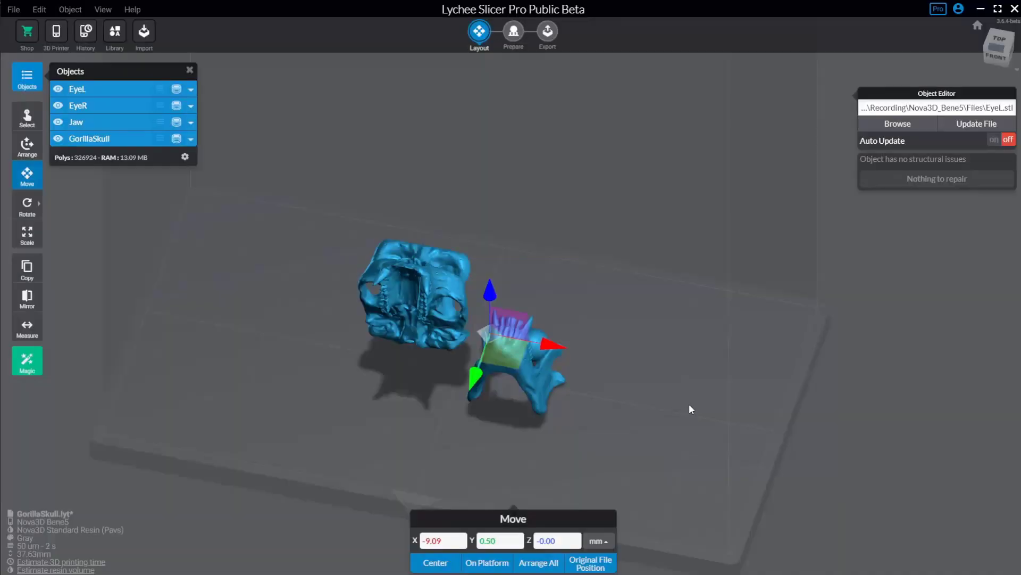
left_click(610, 564)
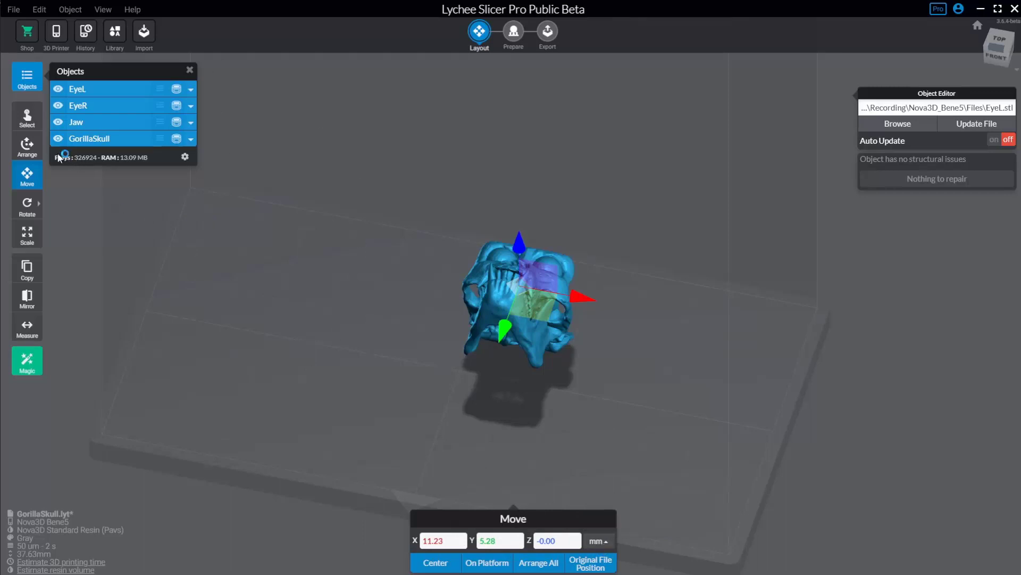
Step: Use the Select tool to pick the skull's parts one at a time, including the right eye, ending on the jaw
left_click(27, 117)
left_click(461, 252)
left_click(507, 287)
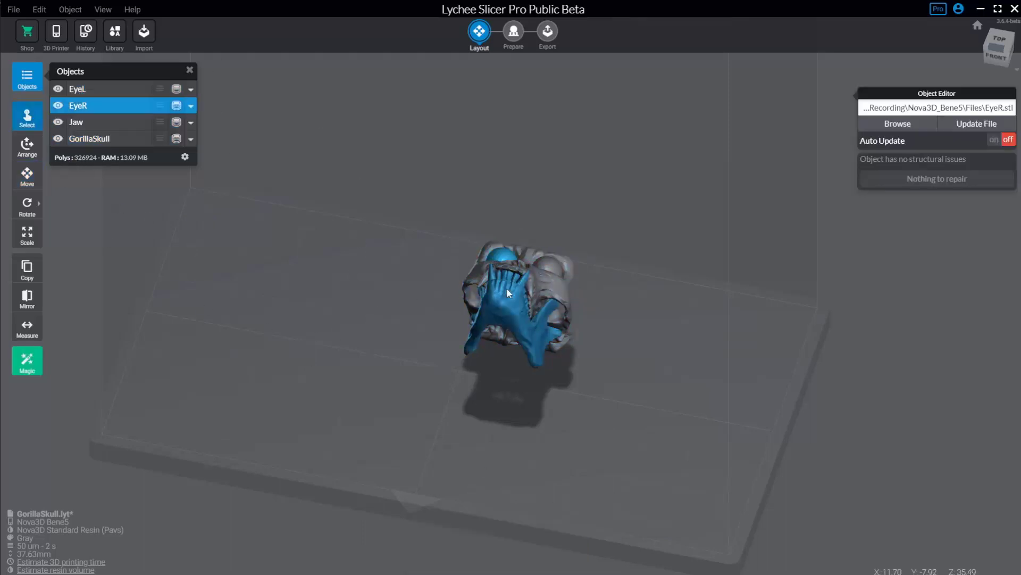
left_click(531, 275)
left_click(544, 260)
left_click(487, 269)
left_click(494, 282)
left_click(504, 299)
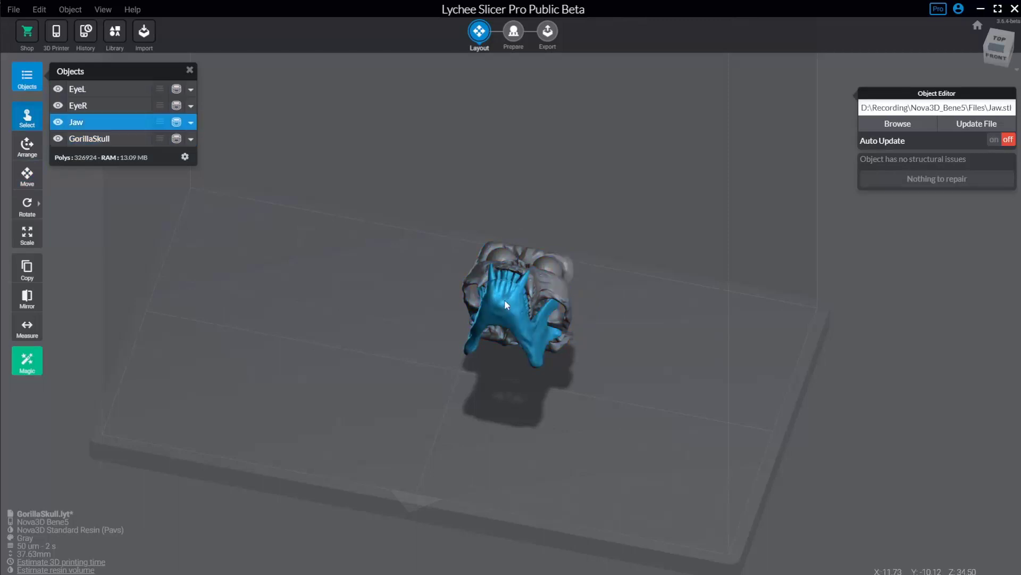
Step: Activate the Arrange tool and pick individual parts with it, ending with the jaw selected
left_click(30, 148)
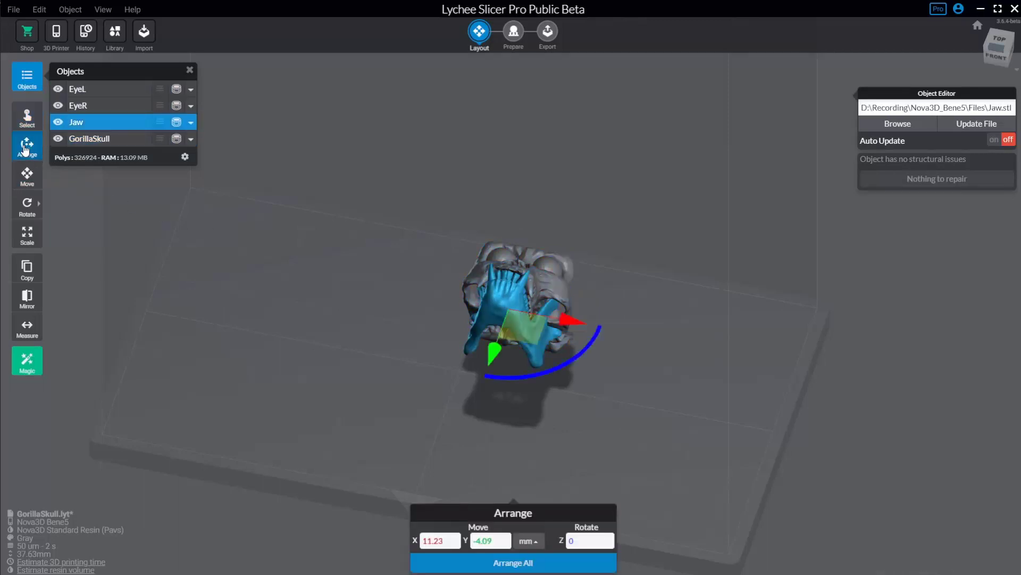
left_click(556, 266)
left_click(510, 258)
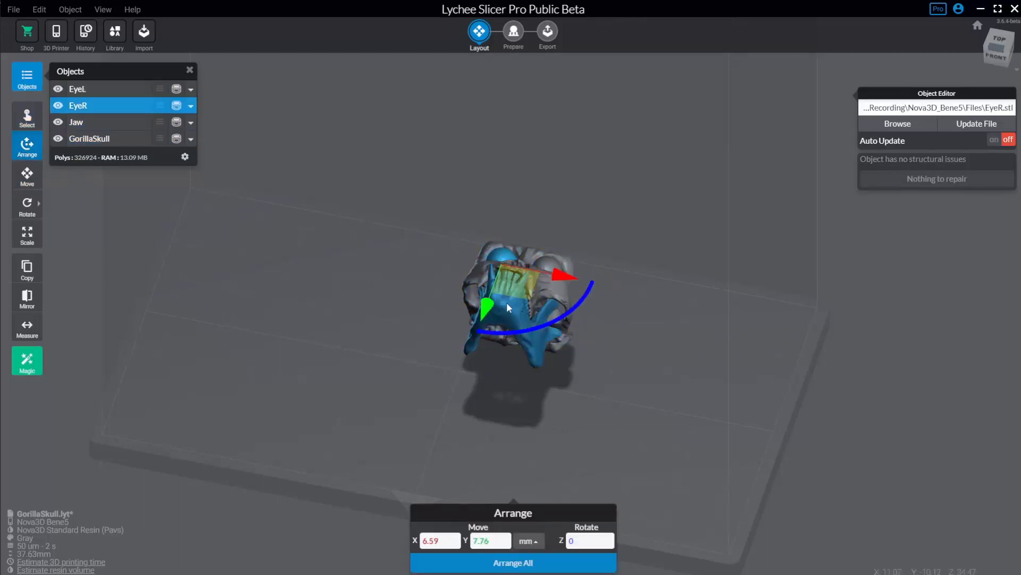
left_click(506, 302)
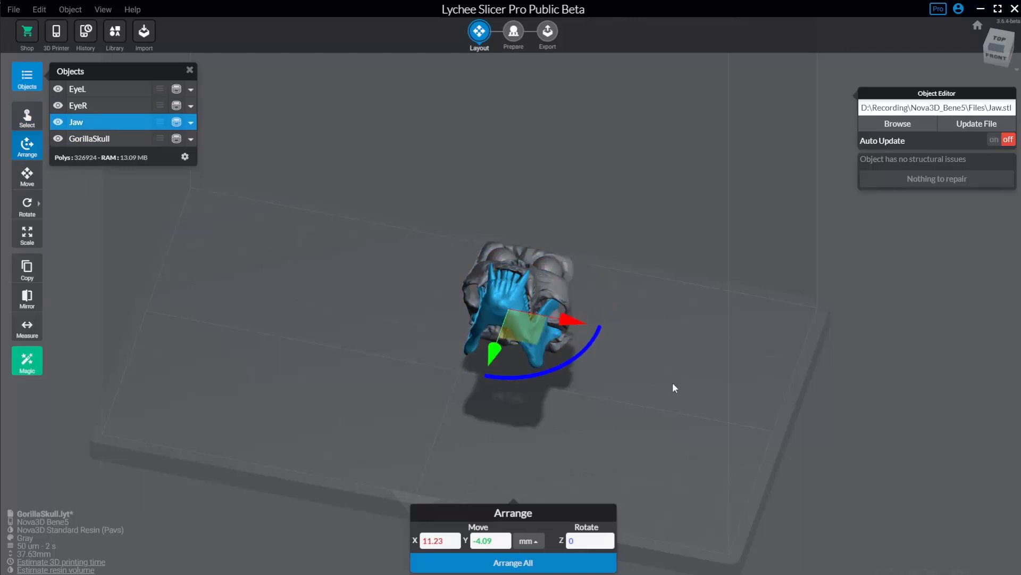
Step: Move the jaw with the Arrange tool away from the skull, to about X -42.42, Y -2.79 mm
left_click_drag(672, 382, 470, 378)
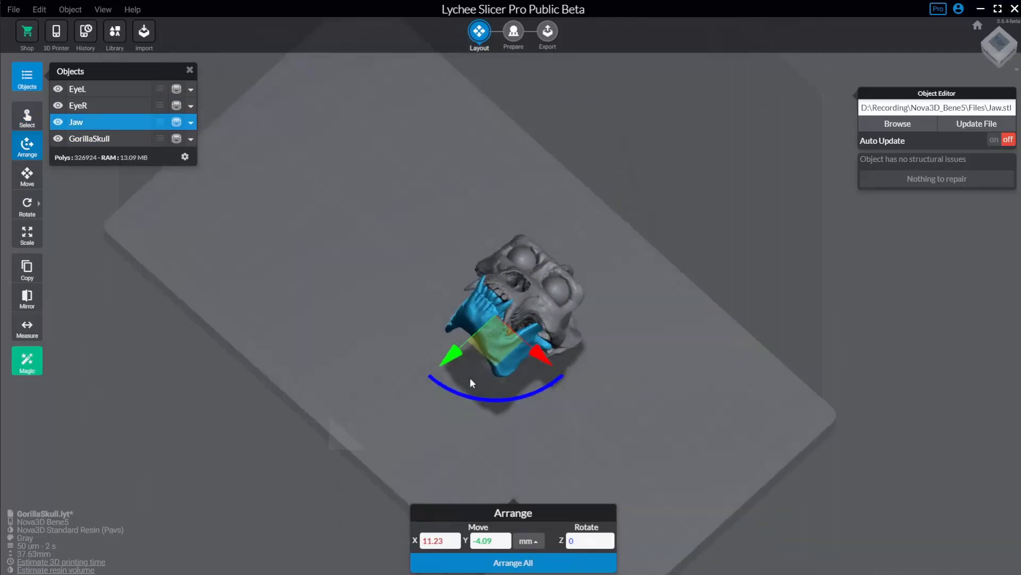
left_click_drag(496, 342, 333, 305)
left_click_drag(386, 204, 329, 172)
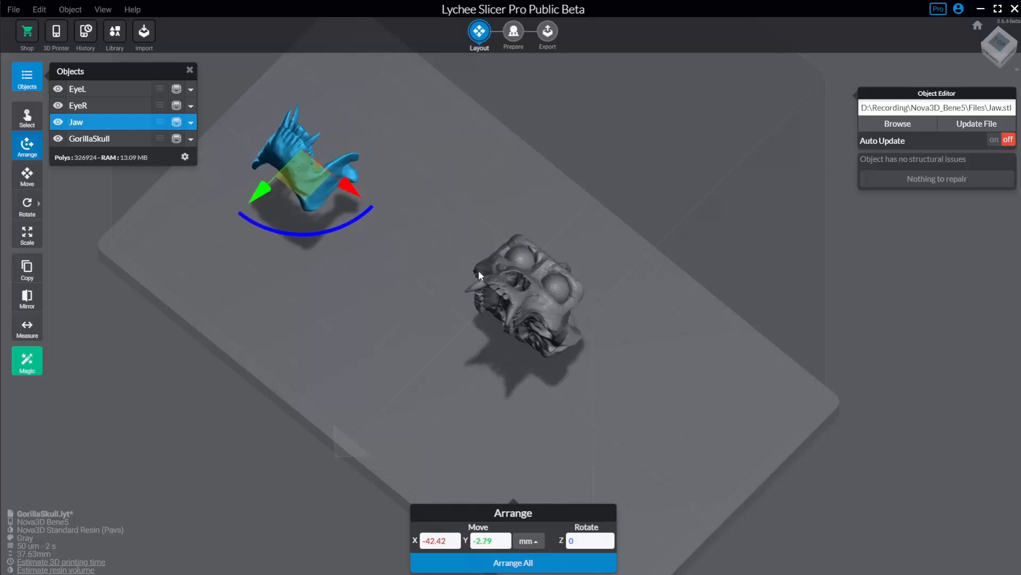
Step: Shift the GorillaSkull object across the plate and move the right eye to about X -18.70, Y 15.09 mm
left_click(529, 317)
left_click_drag(529, 317, 445, 271)
left_click(519, 264)
left_click_drag(553, 295, 449, 194)
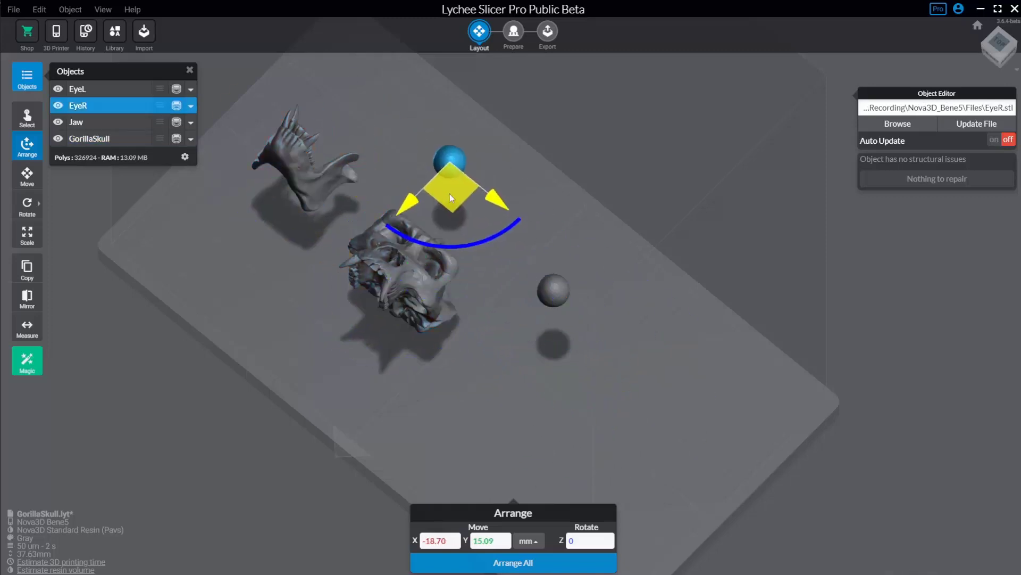
left_click(448, 282)
left_click_drag(500, 295, 455, 380)
Step: Reposition the jaw to about X -40.75, Y -8.88 mm and drop it onto the platform
right_click_drag(455, 380, 580, 353)
left_click_drag(412, 389, 511, 387)
left_click(244, 307)
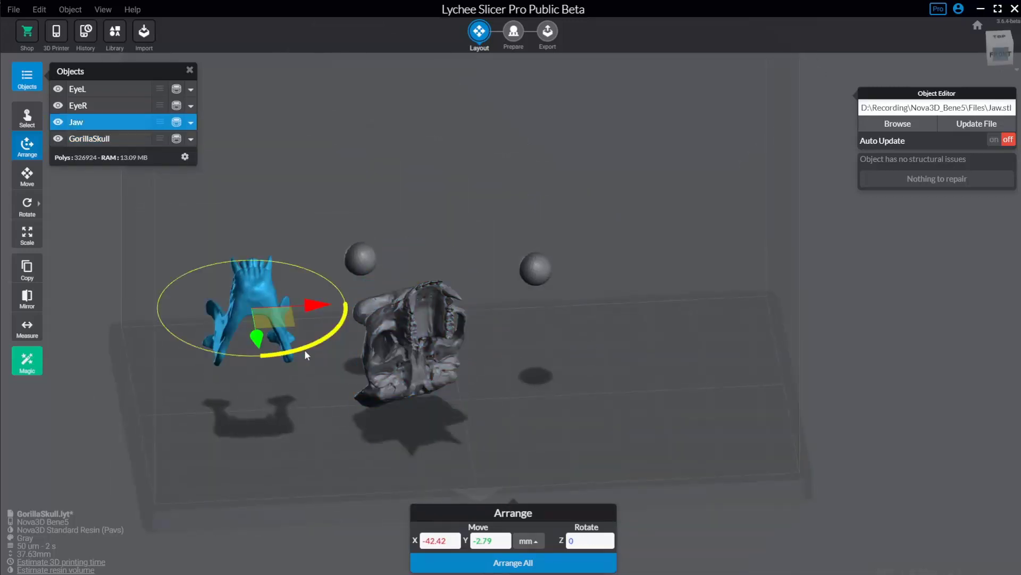
left_click_drag(271, 319, 282, 334)
right_click_drag(356, 418, 358, 370)
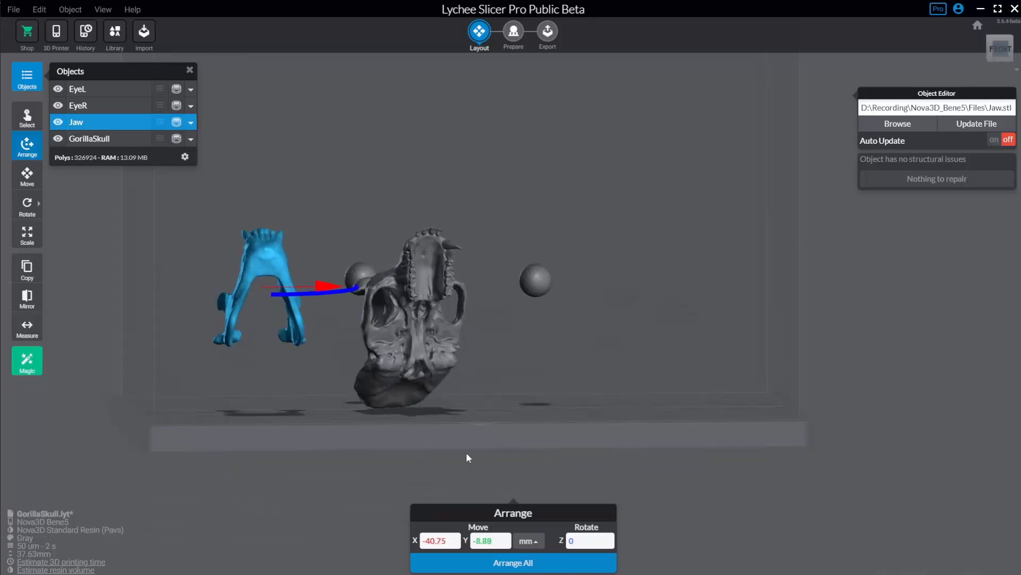
left_click(27, 175)
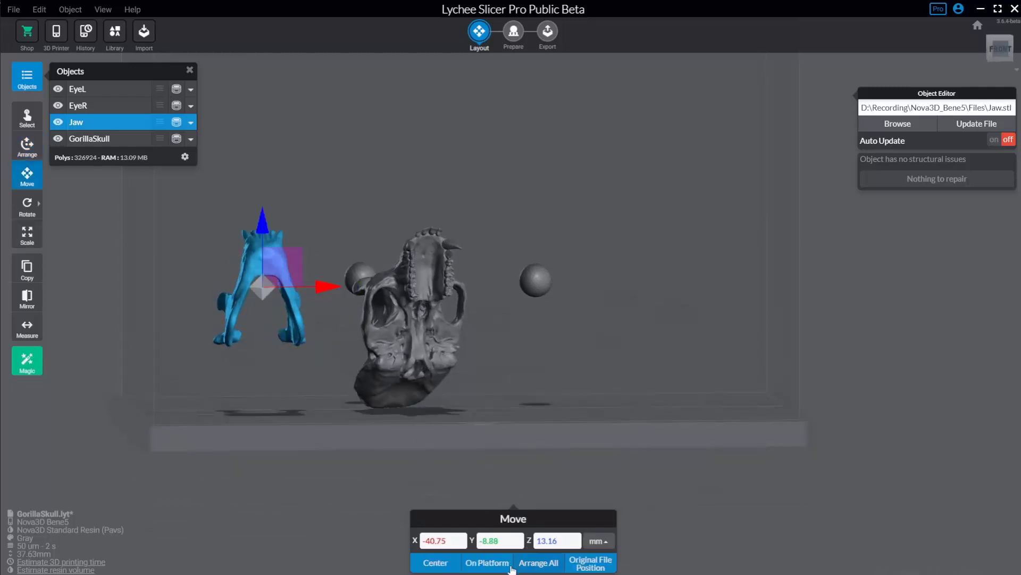
left_click(486, 563)
Step: Using the Arrange tool, rotate the jaw to about 66.50° around Z and shift it to about X -45.32, Y -5.64 mm
left_click(29, 147)
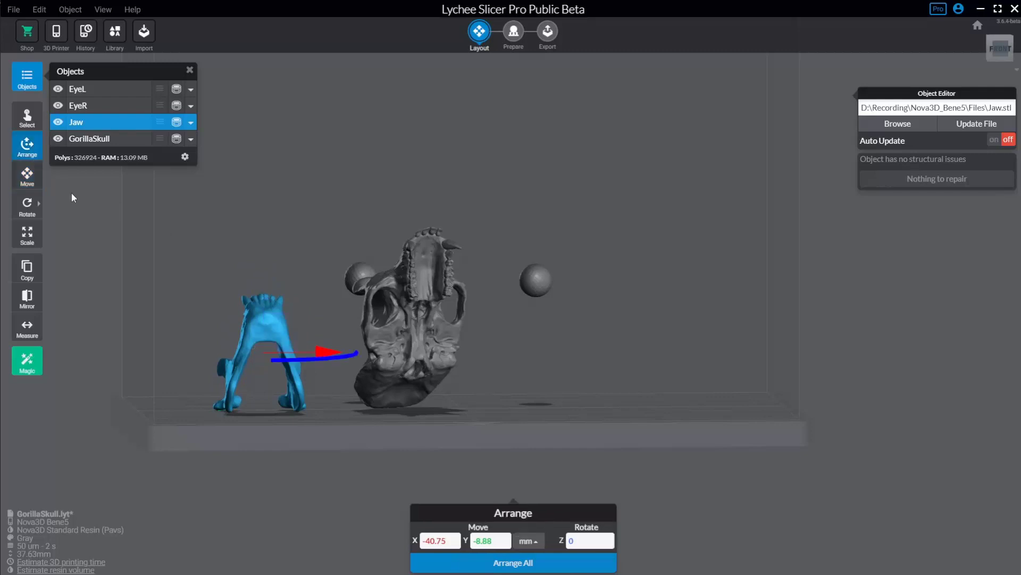
right_click_drag(314, 340, 309, 384)
left_click_drag(277, 386, 362, 266)
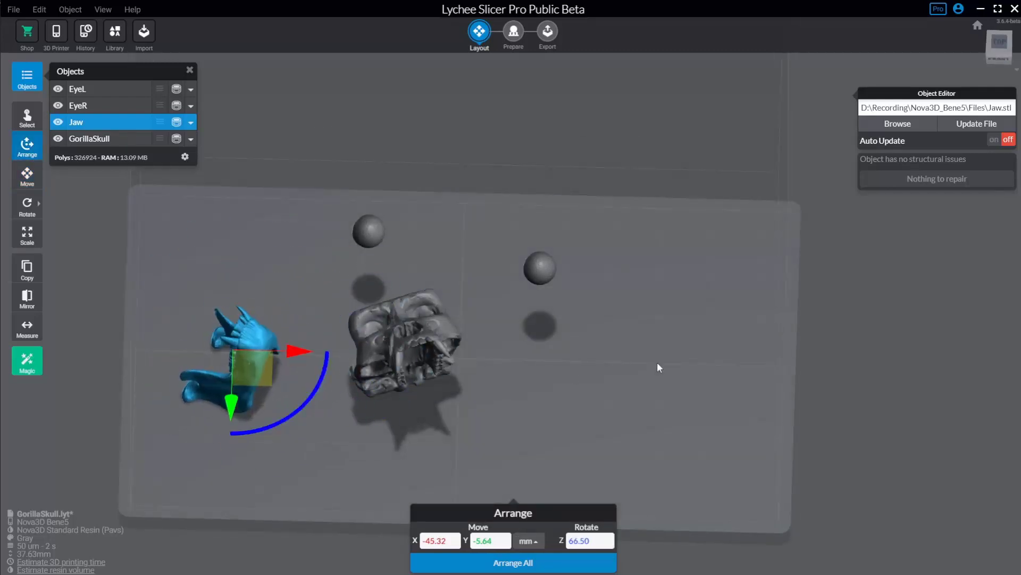
Step: Use the Move tool to raise the jaw and shift it to about X -40.22, Y -14.52, Z 19.90 mm
right_click_drag(656, 362, 685, 328)
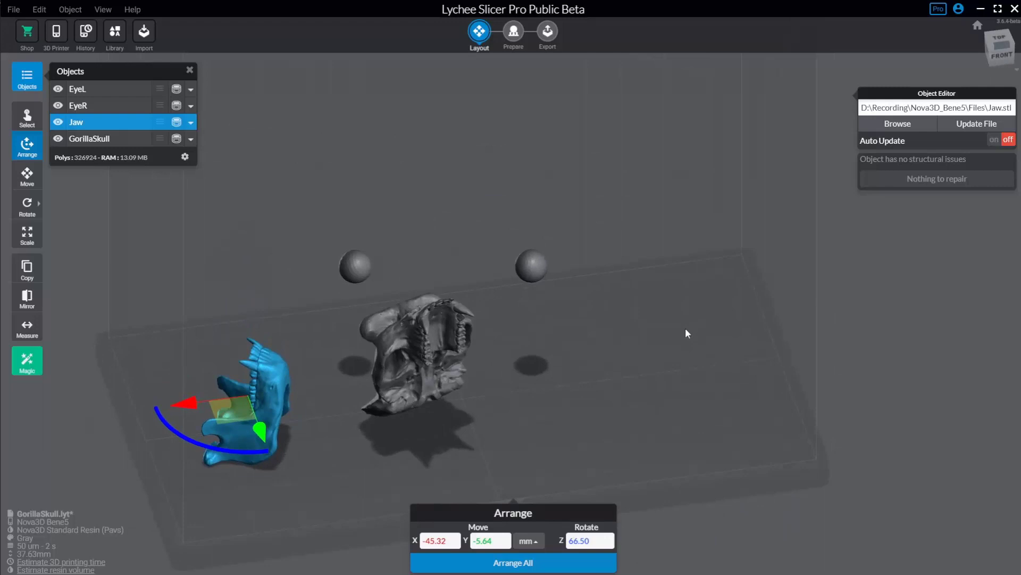
left_click(30, 185)
right_click_drag(302, 289, 295, 230)
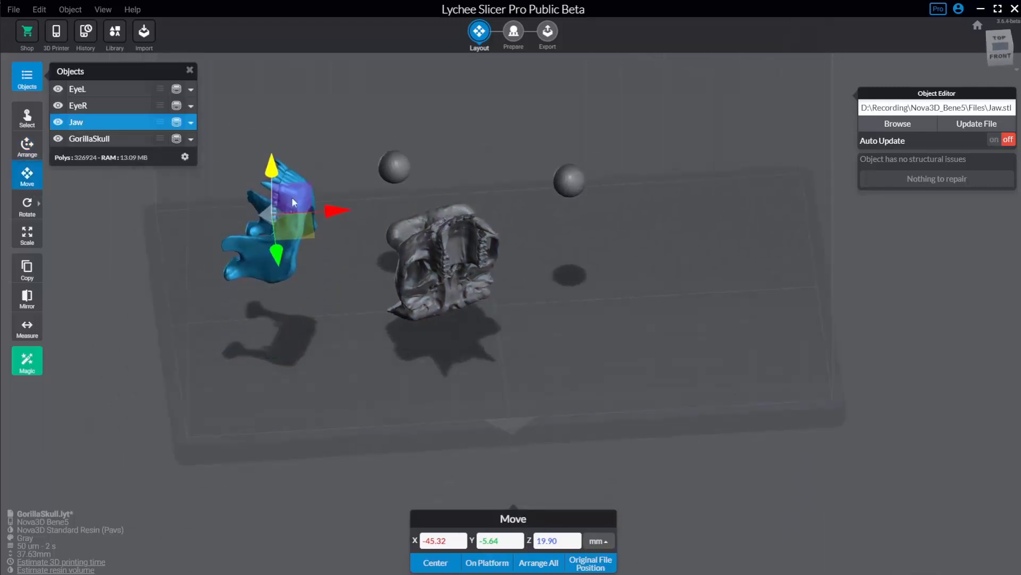
left_click_drag(292, 201, 315, 255)
right_click_drag(315, 255, 367, 301)
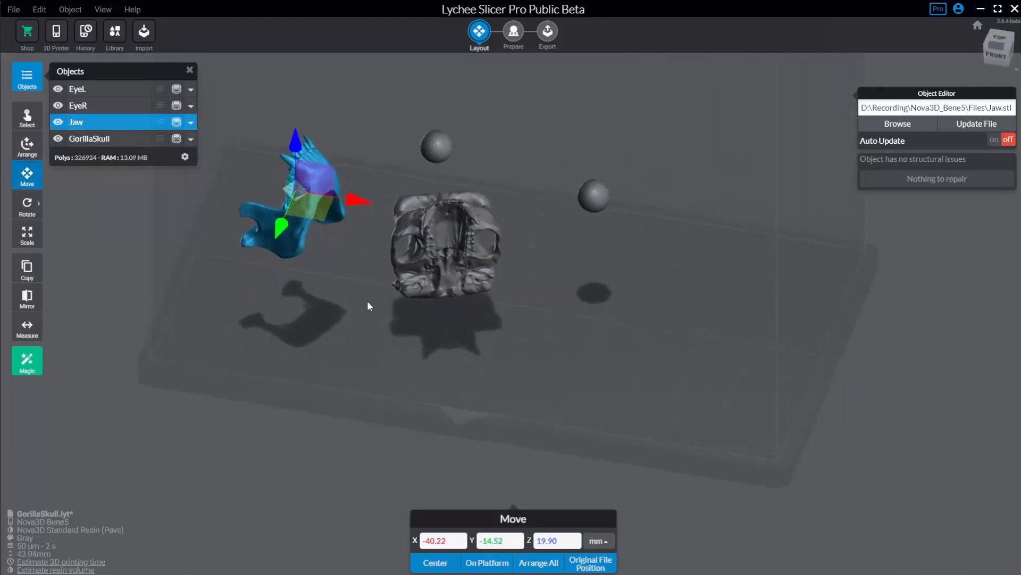
middle_click_drag(353, 276, 295, 328)
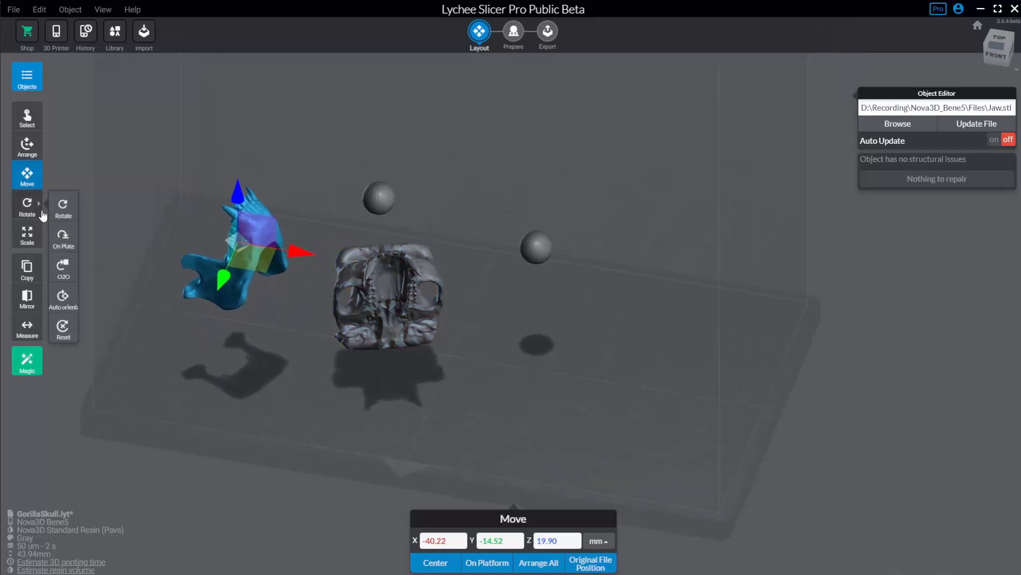
Step: Rotate the GorillaSkull object freely on its axes to about X 46.80, Y -8.15, Z 94.44 degrees
left_click(26, 209)
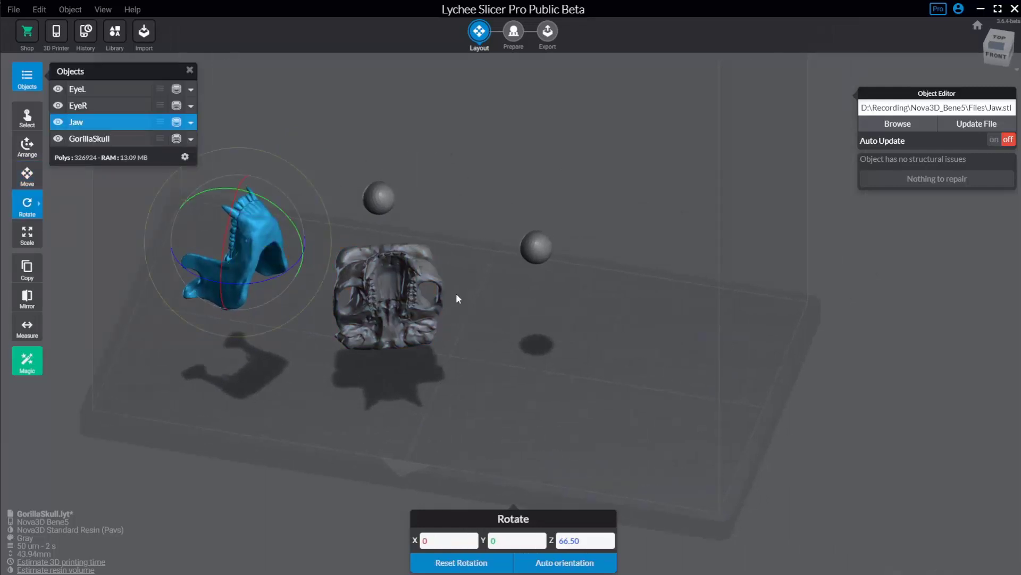
left_click(426, 293)
left_click_drag(414, 291, 495, 346)
left_click_drag(423, 363, 429, 249)
right_click_drag(559, 352, 319, 307)
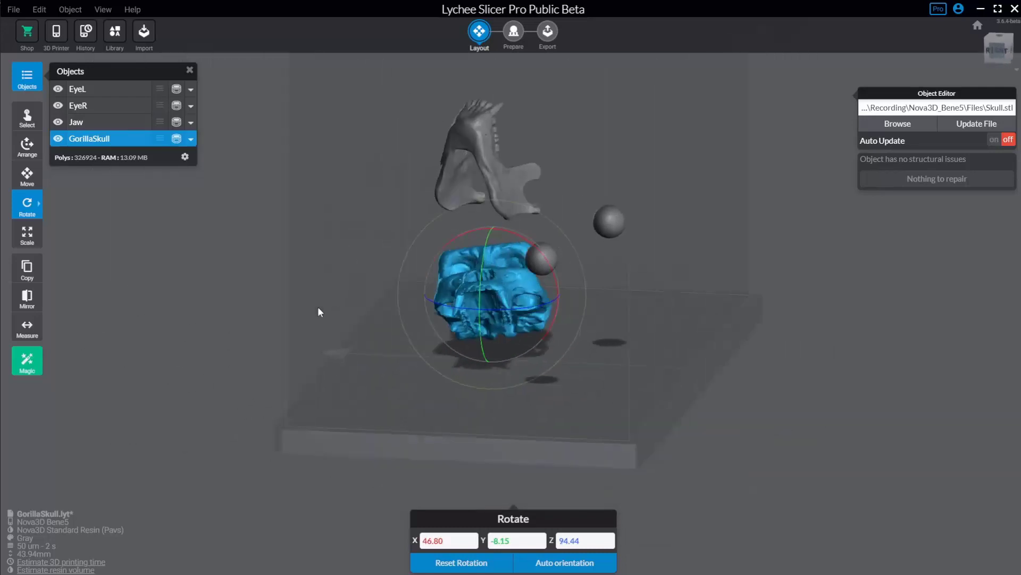
left_click_drag(318, 310, 590, 330)
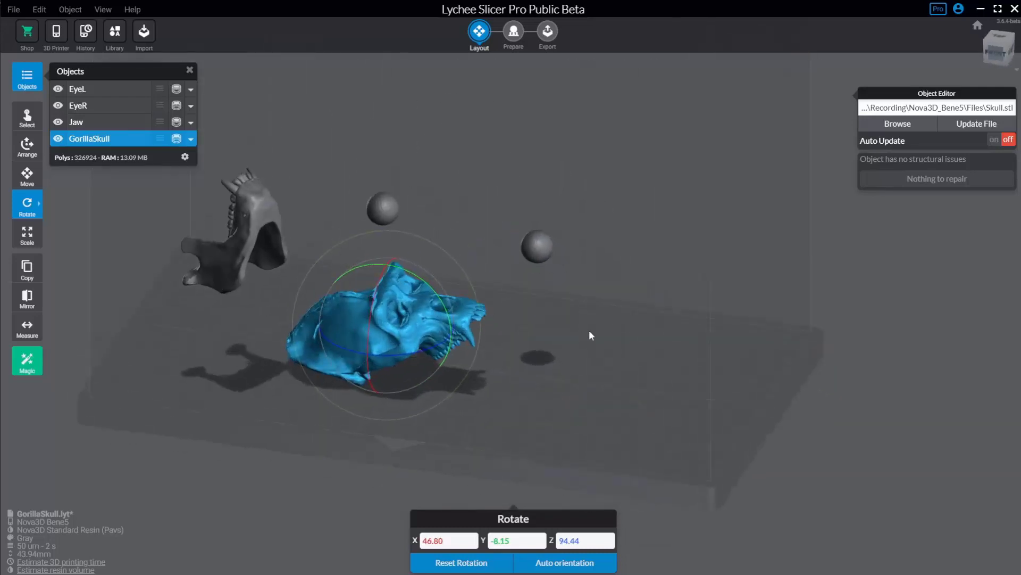
Step: Lay the jaw on the build plate with the On Plate tool, using its outer underside as the resting face
left_click(39, 207)
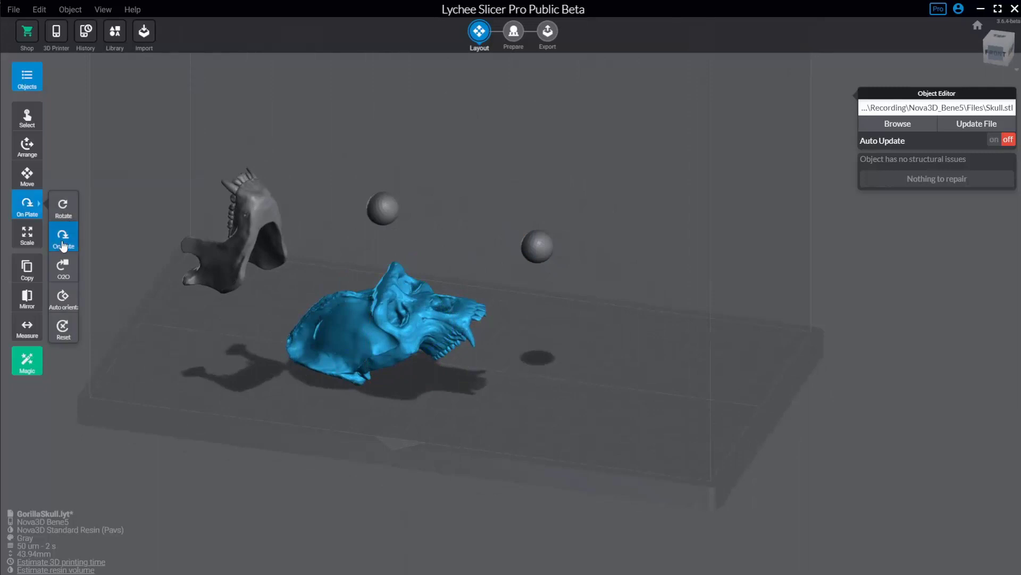
scroll(276, 262, "down", 2)
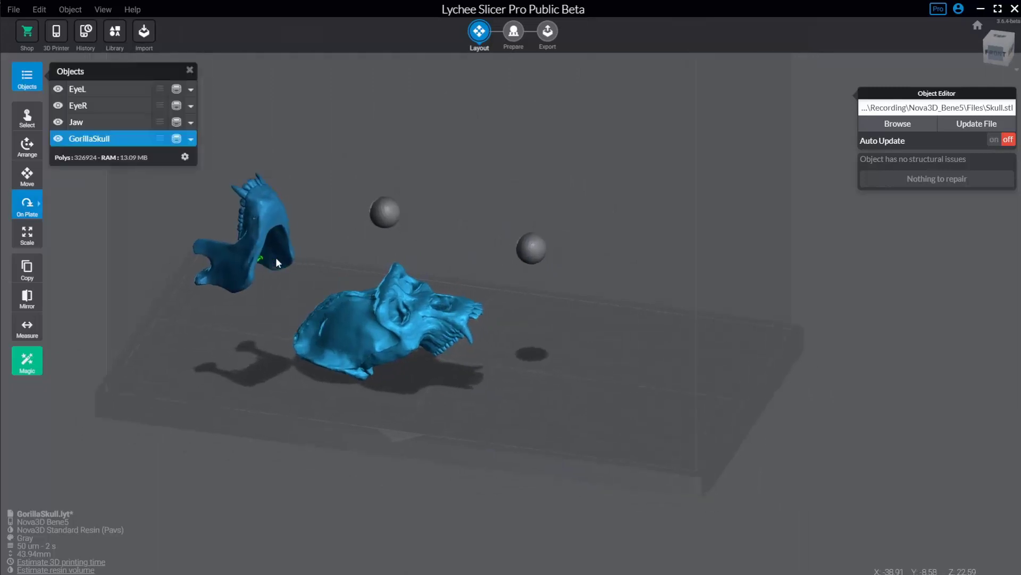
scroll(276, 259, "up", 5)
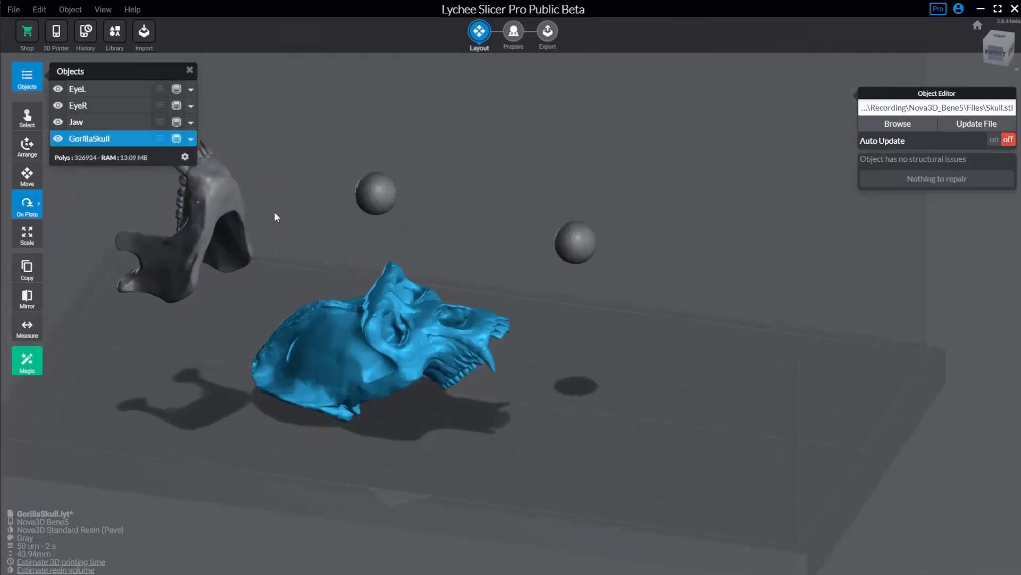
left_click(237, 204)
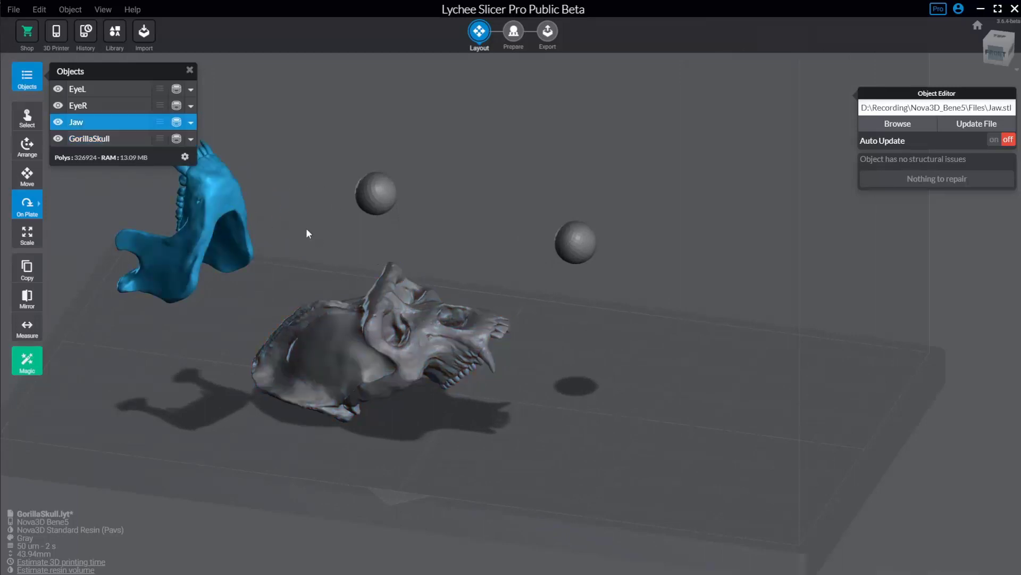
left_click(228, 207)
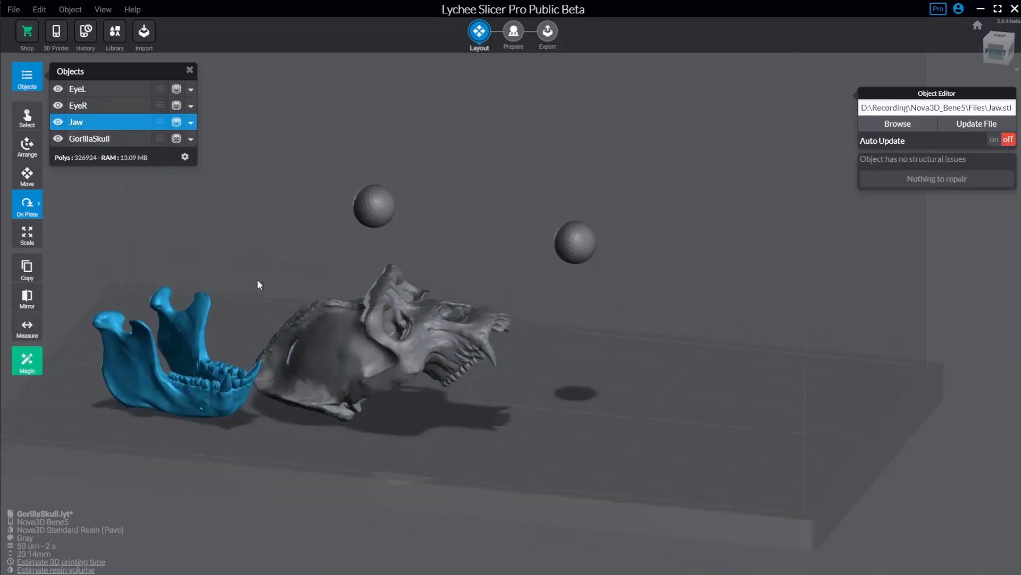
Step: Orient the GorillaSkull object with On Plate so that its palate surface between the upper teeth faces the plate
left_click_drag(257, 280, 96, 252)
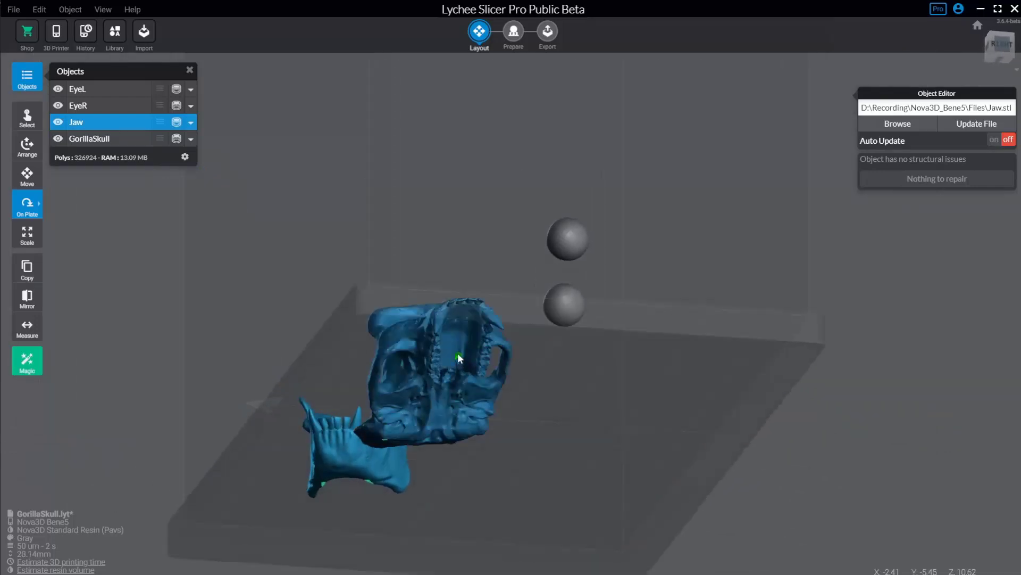
left_click(450, 340)
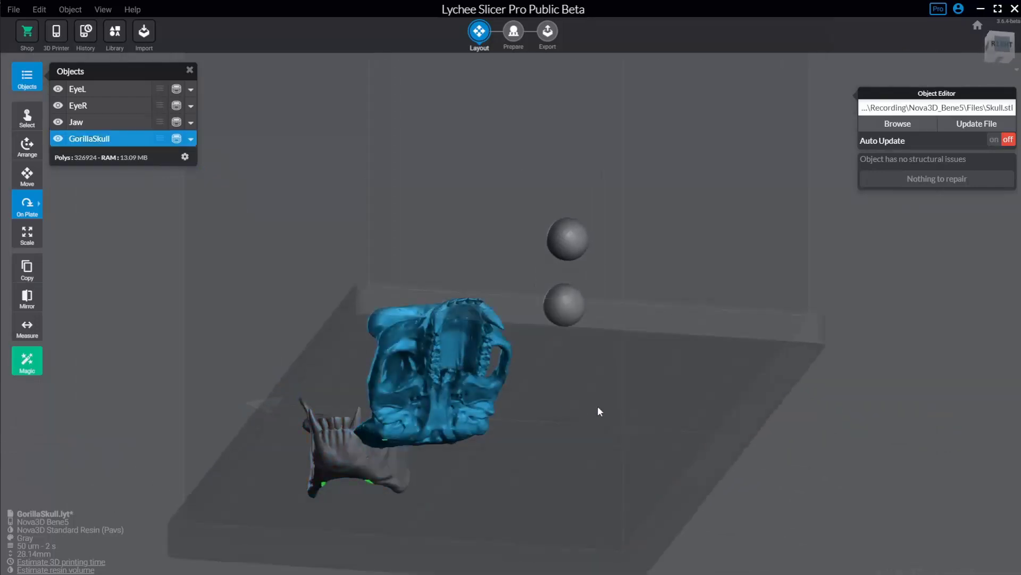
left_click(449, 342)
right_click_drag(565, 387, 691, 426)
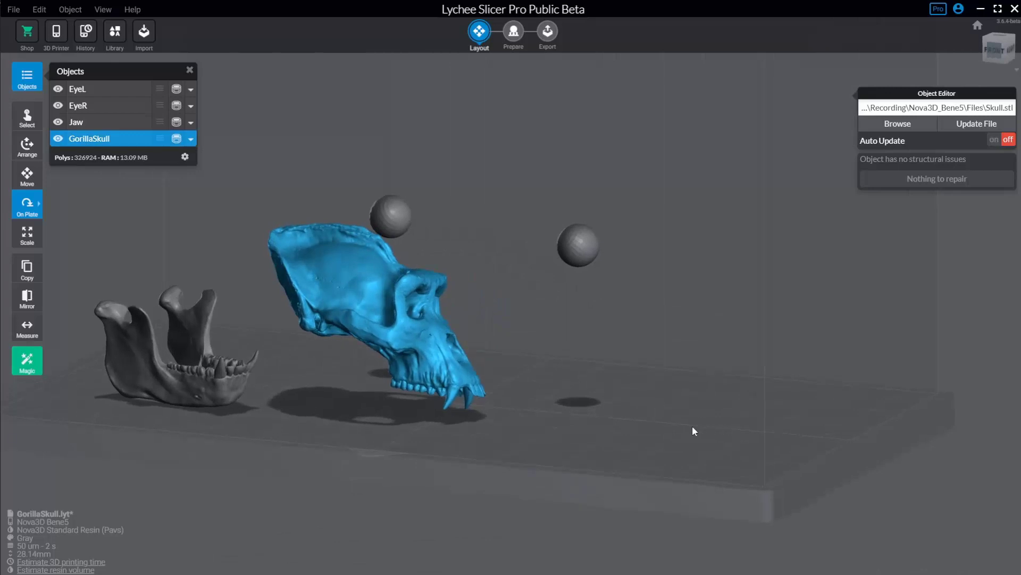
right_click_drag(609, 410, 413, 304)
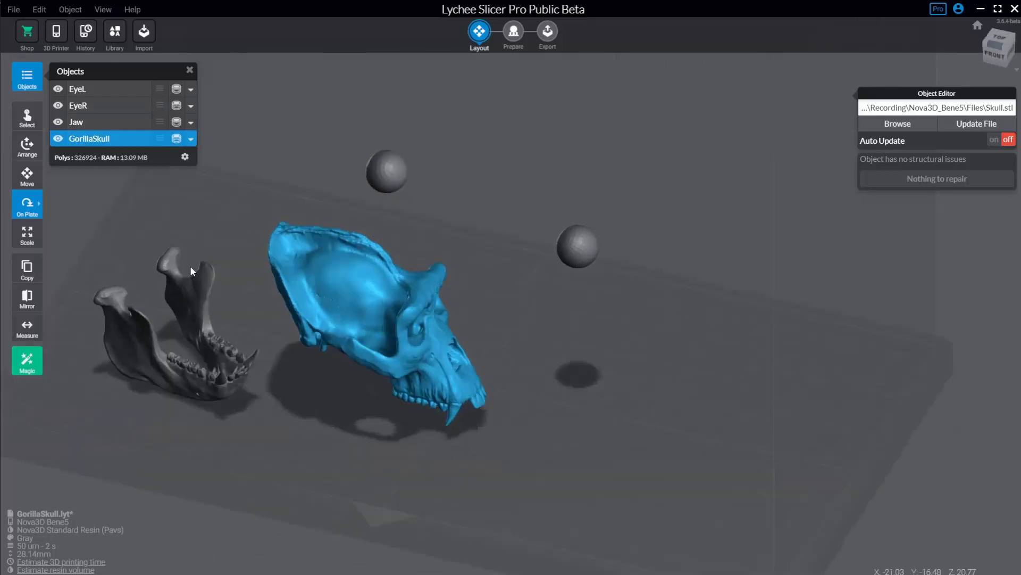
Step: Try the skull's original file position and reset its rotation to 0 on all axes
left_click(31, 181)
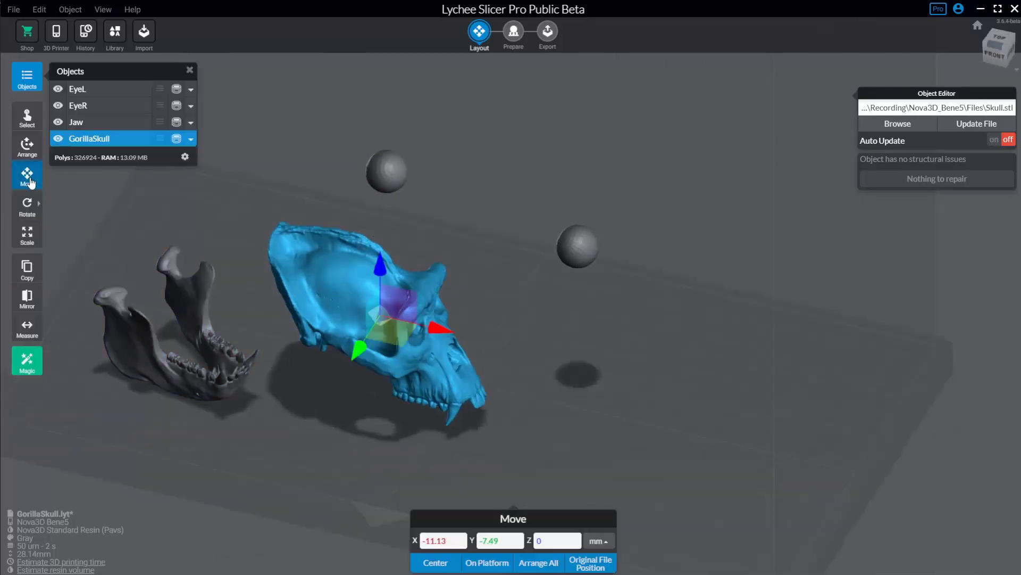
left_click(578, 565)
right_click_drag(688, 402, 438, 356)
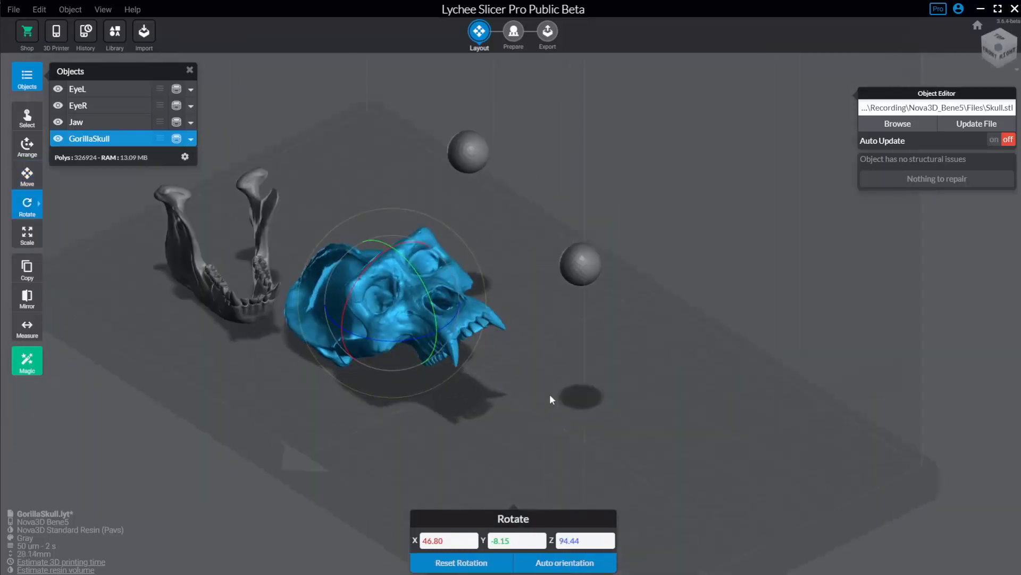
right_click_drag(550, 396, 529, 475)
left_click(477, 566)
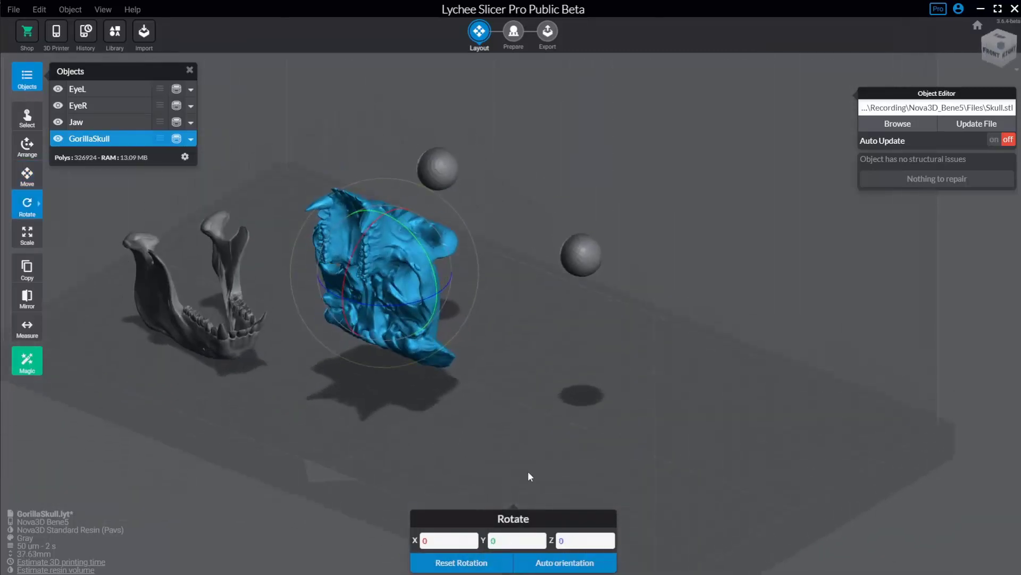
Step: Try auto orientation twice on the GorillaSkull object, and reset its rotation to 0 on all axes
left_click(558, 567)
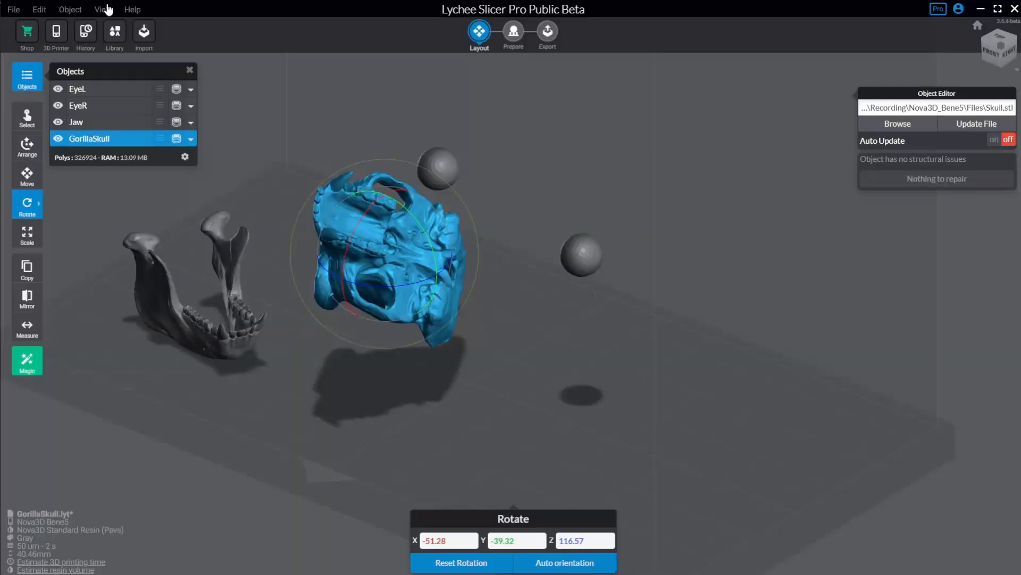
left_click(71, 11)
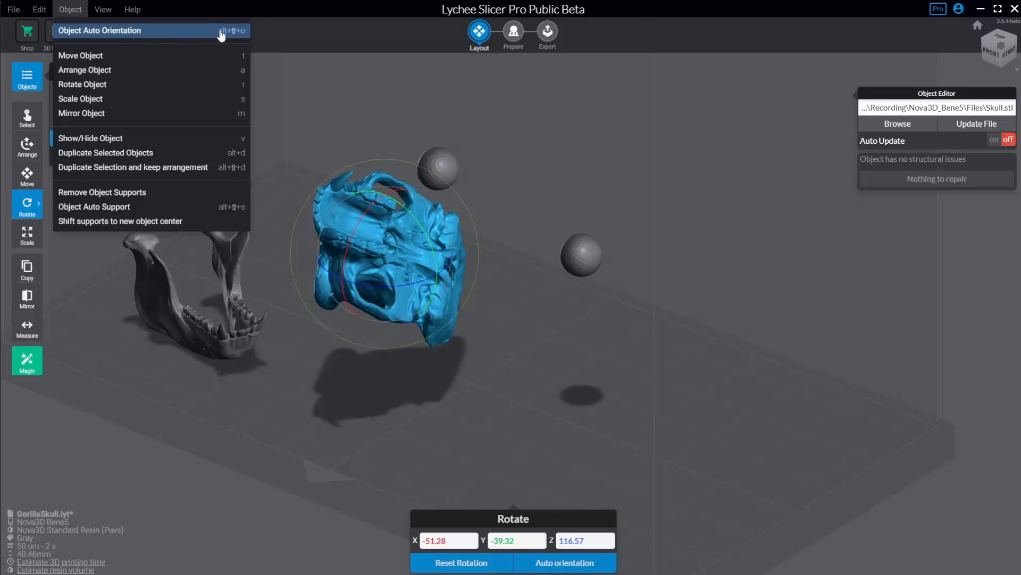
right_click_drag(540, 149, 468, 234)
right_click_drag(557, 456, 594, 434)
left_click(534, 559)
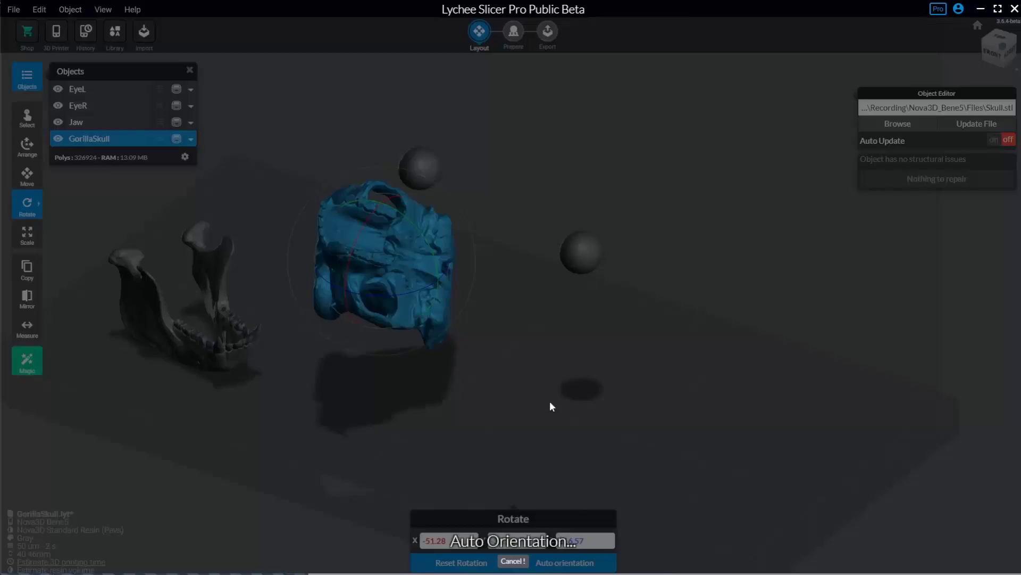
right_click_drag(410, 278, 580, 404)
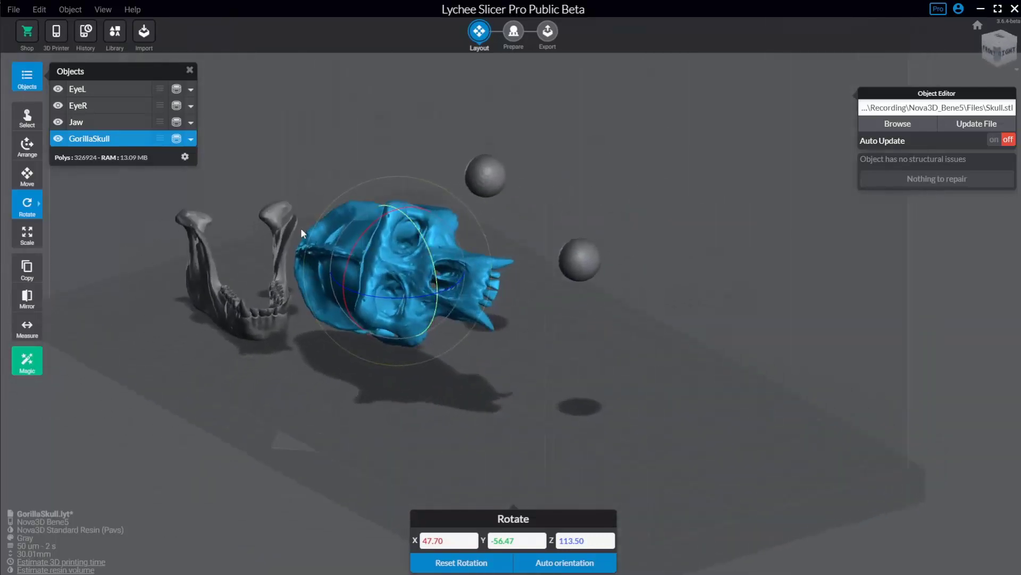
left_click(479, 562)
Step: Place the skull face-forward on the build plate with On Plate, picking the palate between its upper teeth
right_click_drag(522, 362, 553, 391)
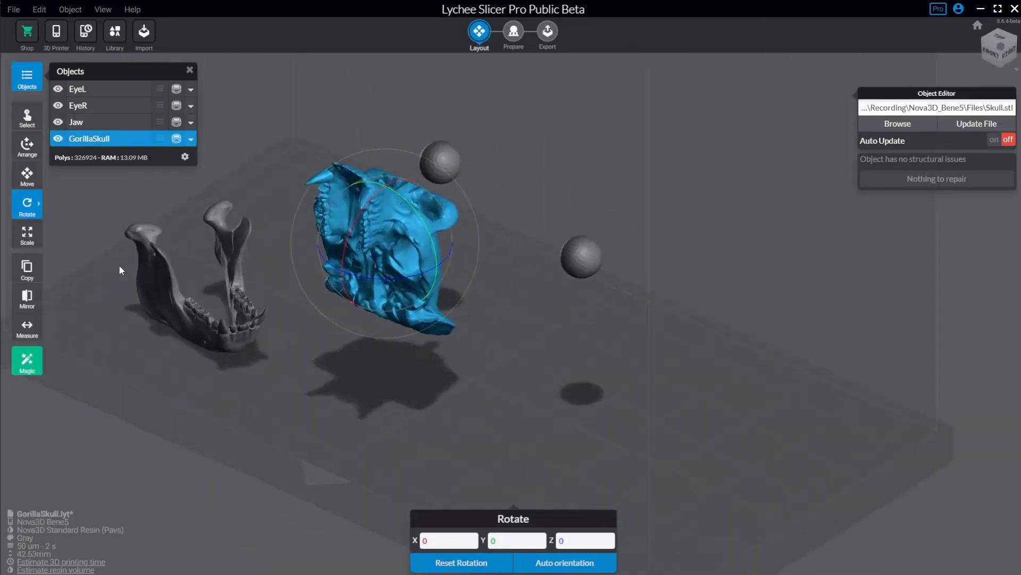
mouse_move(27, 207)
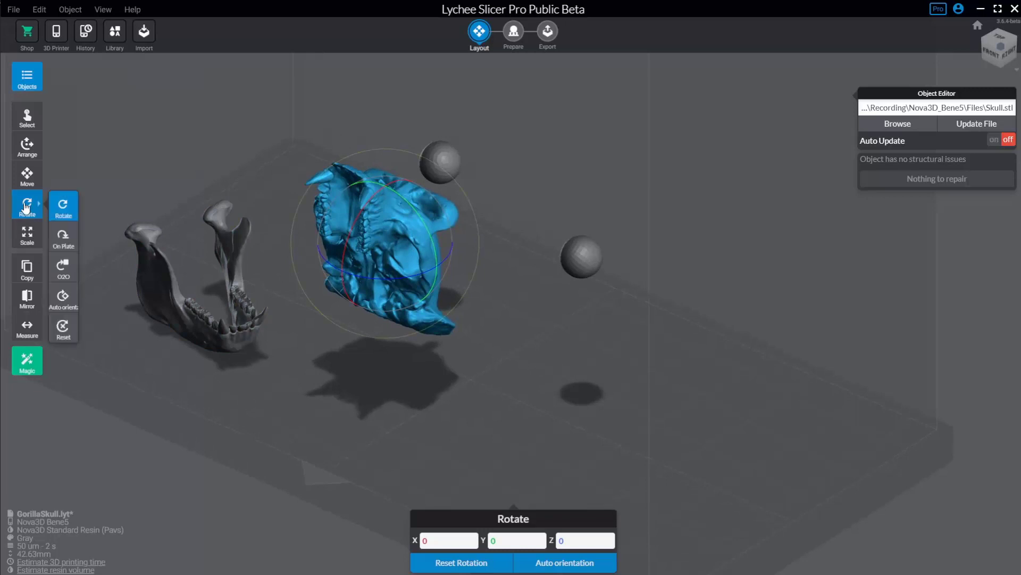
left_click(62, 234)
right_click_drag(355, 350, 394, 344)
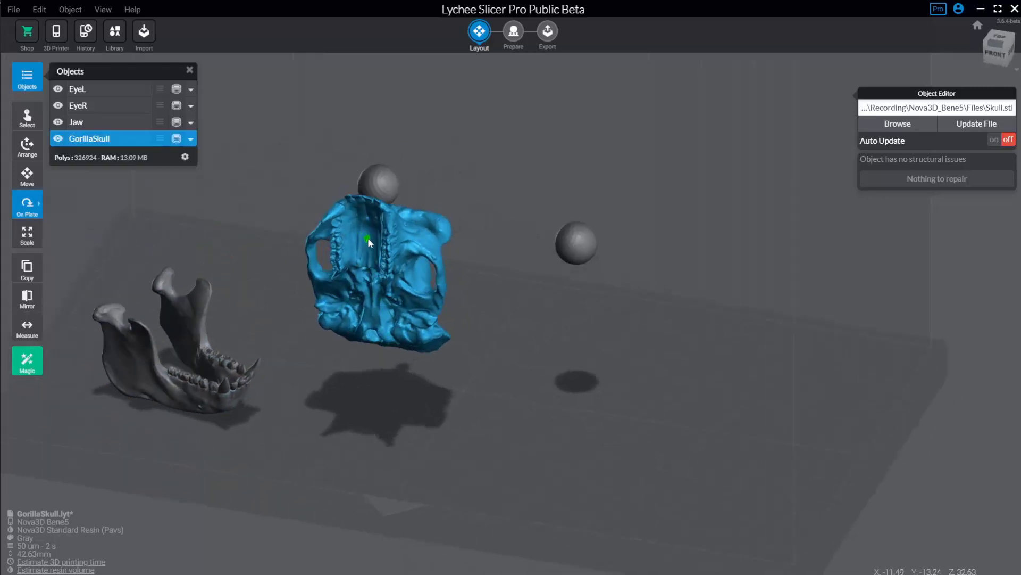
left_click(371, 242)
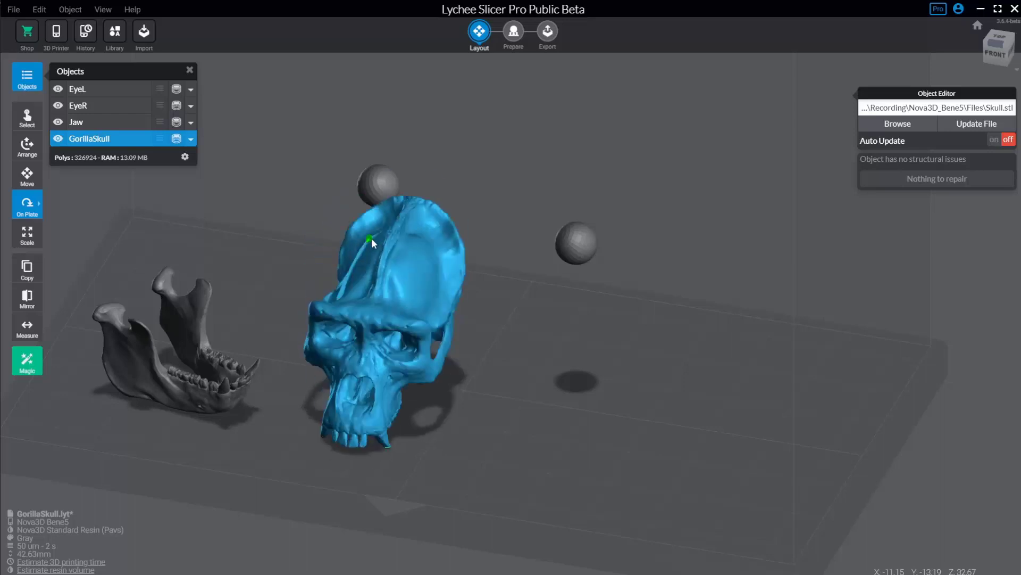
Step: Reorient the GorillaSkull object twice with On Plate, finally picking a surface at the back of its cranium
right_click_drag(458, 395, 399, 448)
left_click(400, 452)
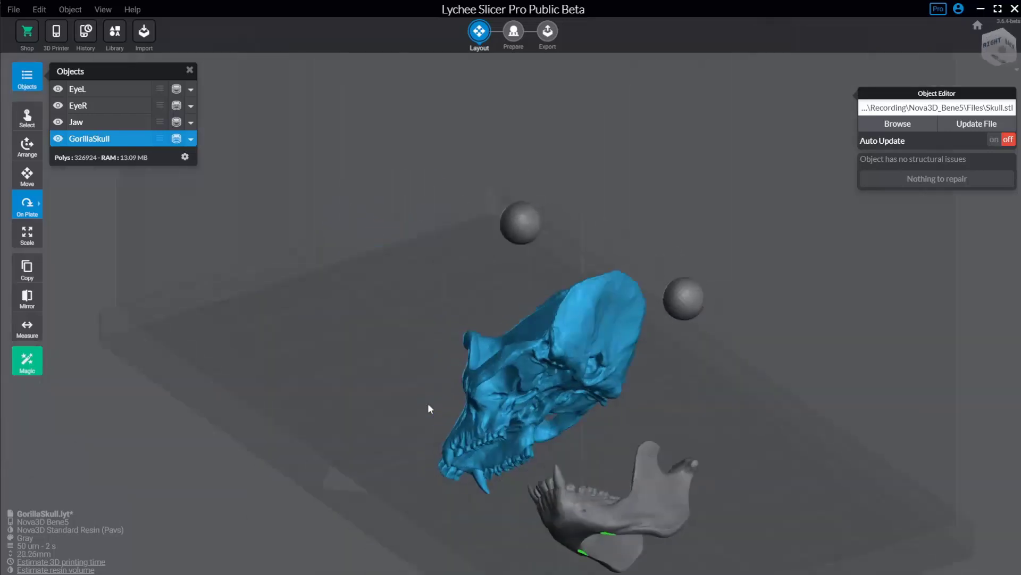
right_click_drag(428, 404, 750, 487)
right_click_drag(604, 390, 604, 255)
left_click(639, 292)
Step: Attach the GorillaSkull object to the top of the EyeR sphere with Orientation to Object, picking a point on the skull first
left_click(27, 205)
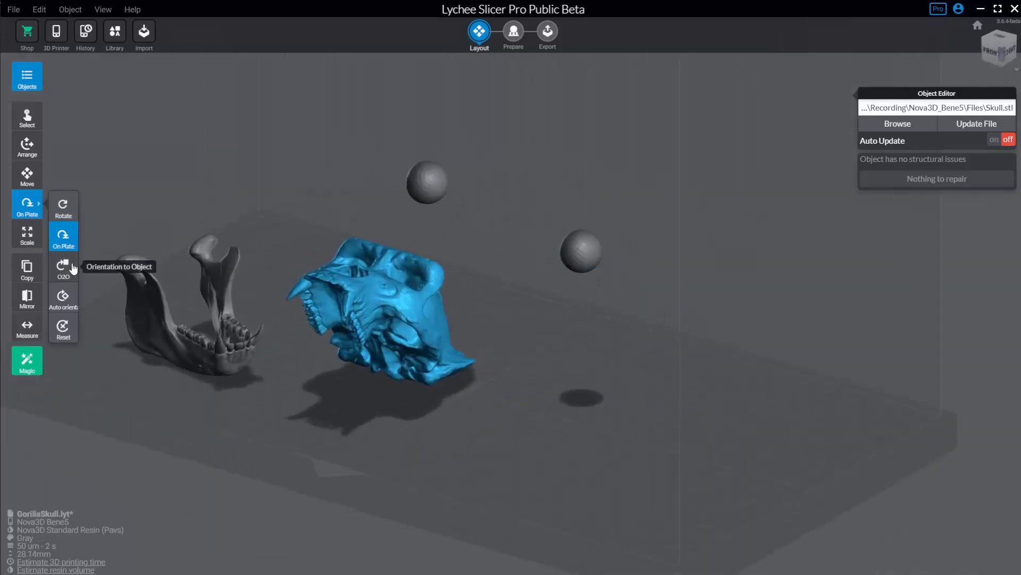
left_click(64, 266)
middle_click_drag(273, 186, 350, 228)
scroll(350, 229, "up", 1)
right_click_drag(469, 313, 565, 330)
left_click(457, 337)
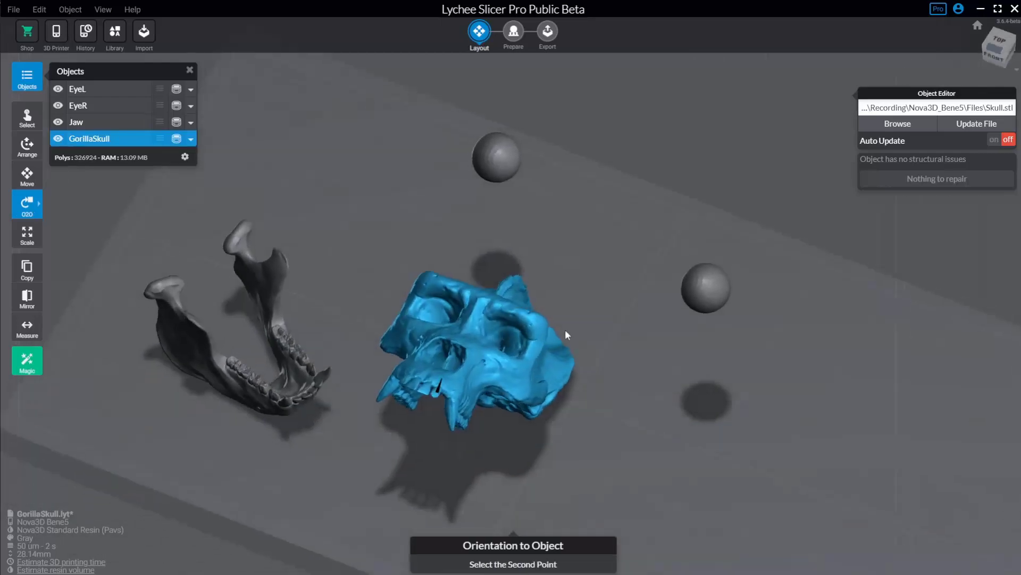
left_click(497, 145)
right_click_drag(497, 261, 467, 267)
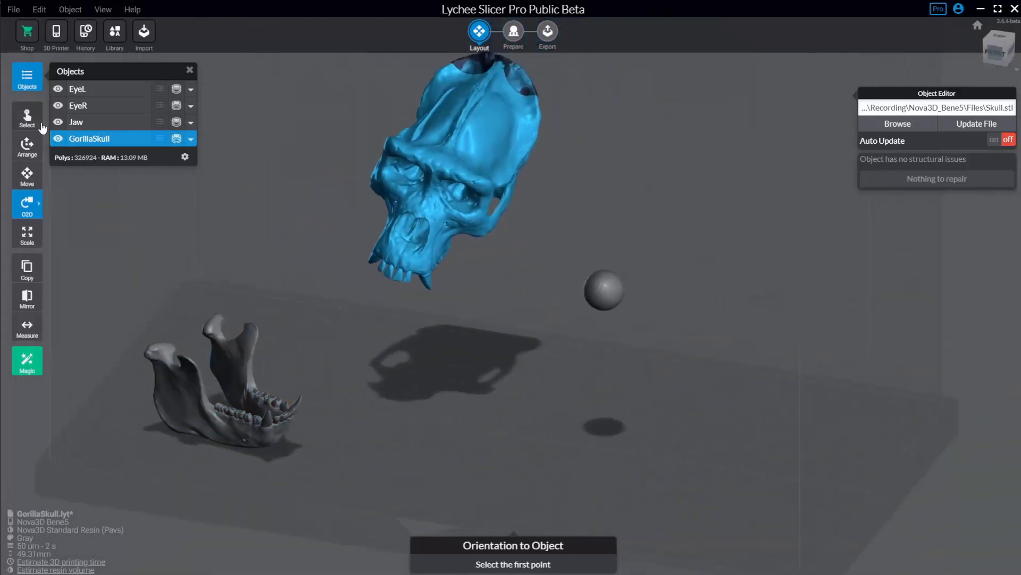
Step: Add a 10 mm cube from the shape library to the build plate
left_click(114, 33)
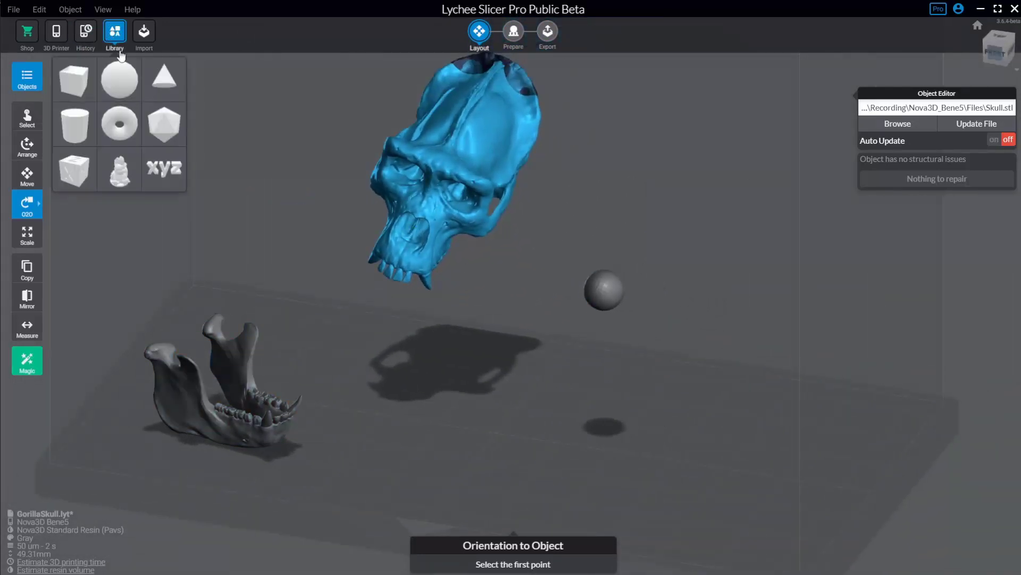
left_click(83, 81)
middle_click_drag(598, 399, 499, 314)
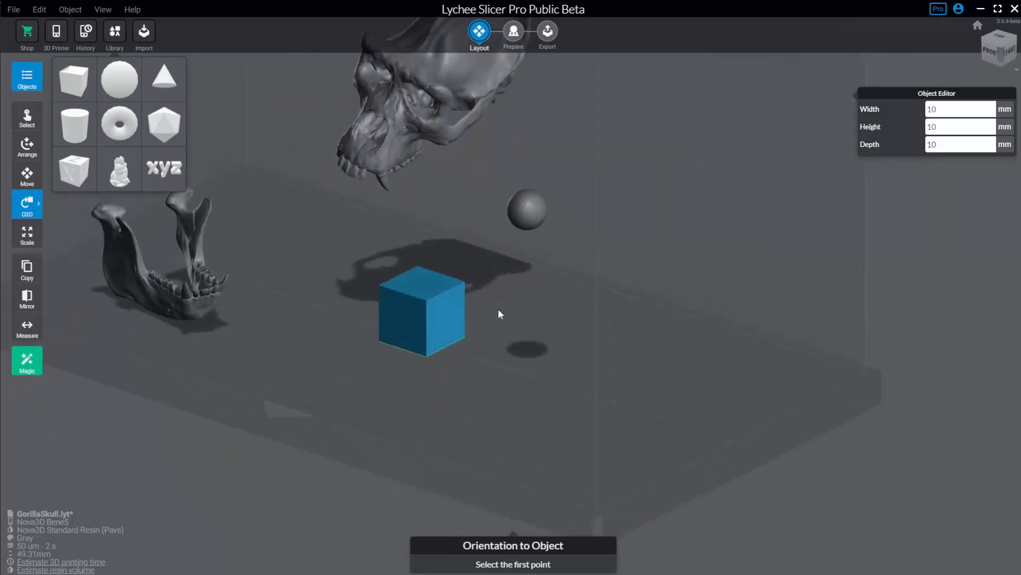
right_click_drag(331, 320, 388, 326)
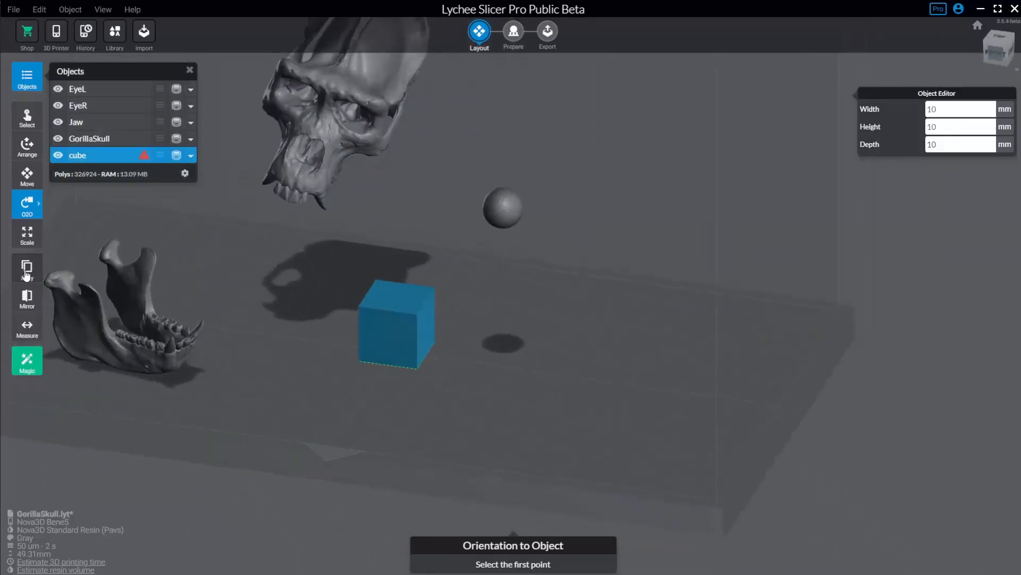
Step: Duplicate the cube once and move the copy about 14.6 mm along X
left_click(28, 274)
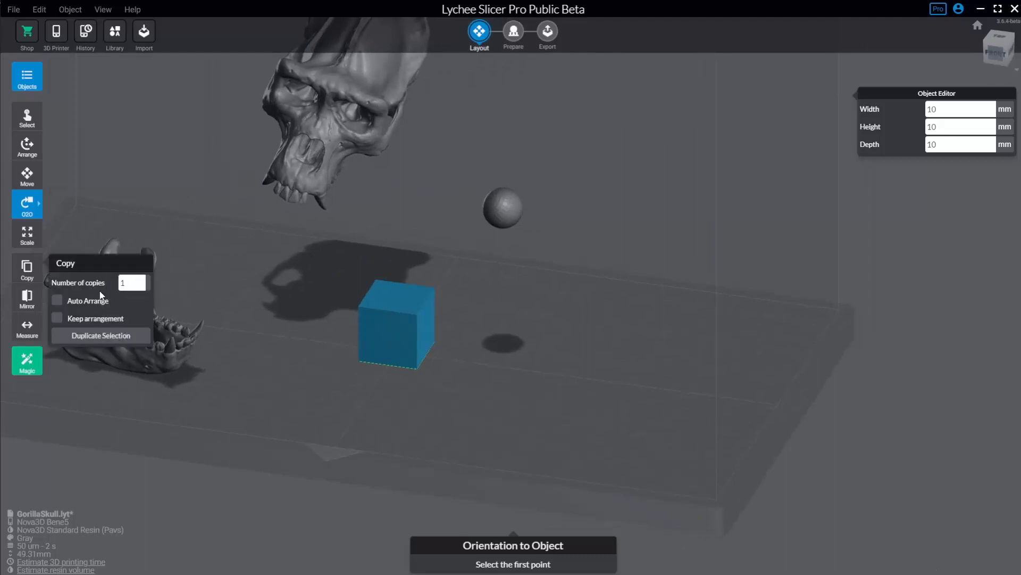
left_click(68, 338)
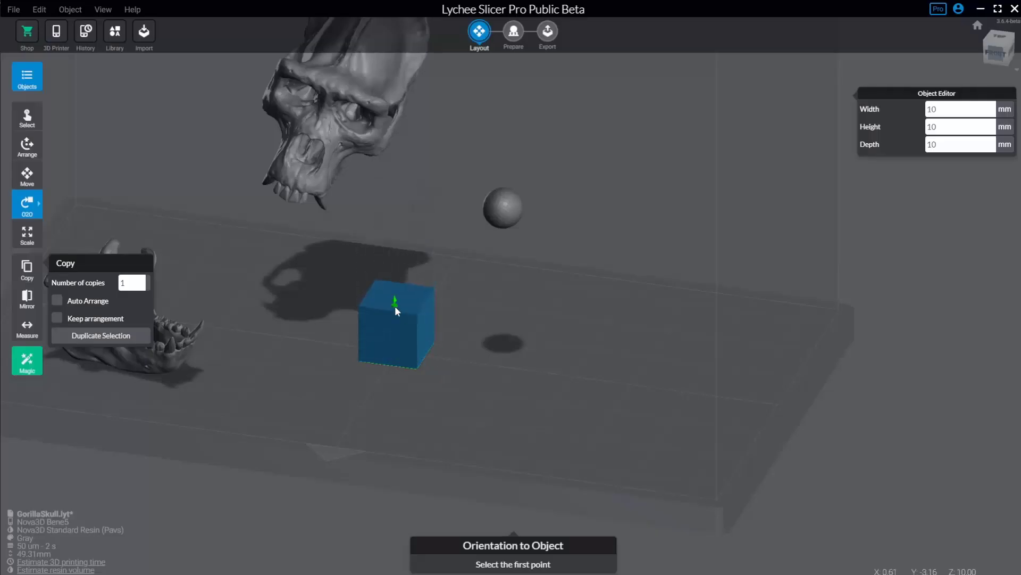
left_click(395, 305)
left_click(407, 325)
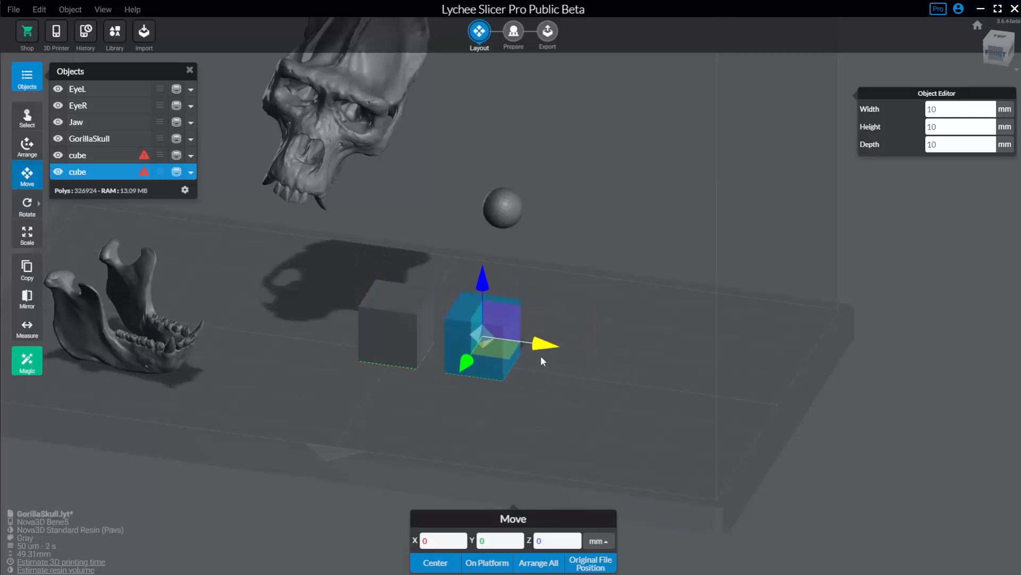
left_click_drag(611, 386, 671, 370)
scroll(556, 349, "up", 2)
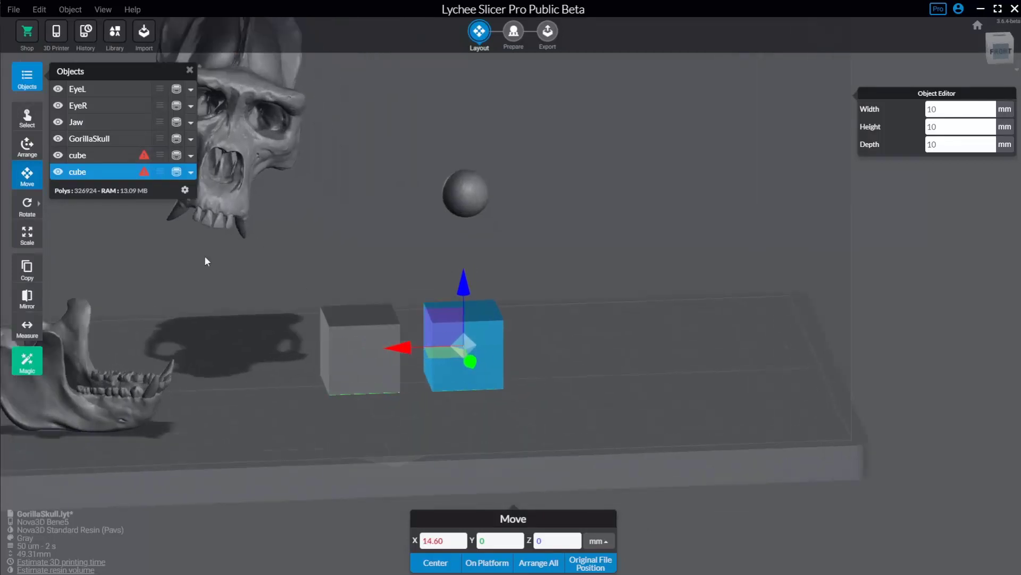
Step: Use Orientation to Object to set the copied cube's top face against the first cube's front face
mouse_move(23, 206)
left_click(64, 263)
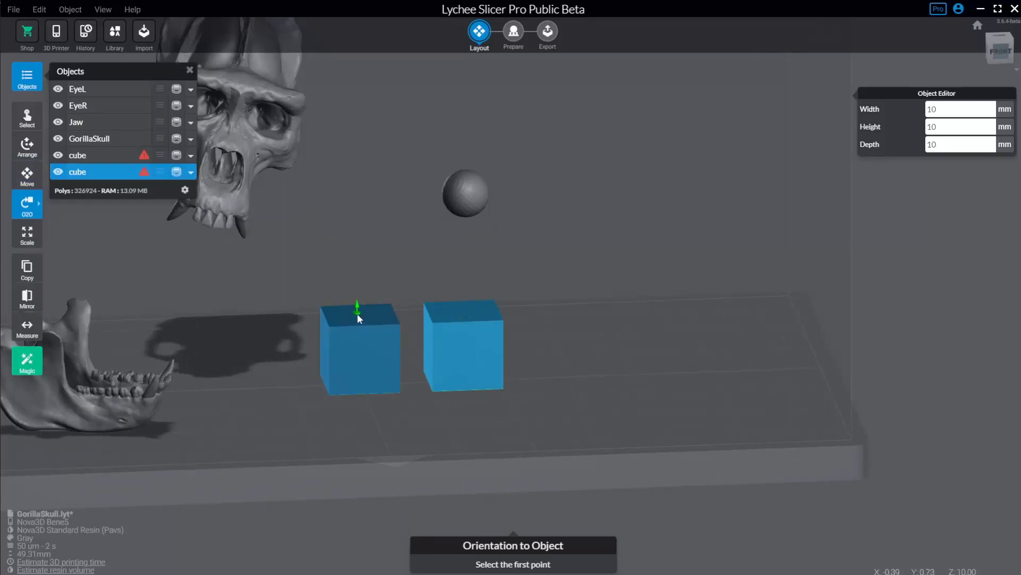
left_click(357, 316)
left_click(454, 309)
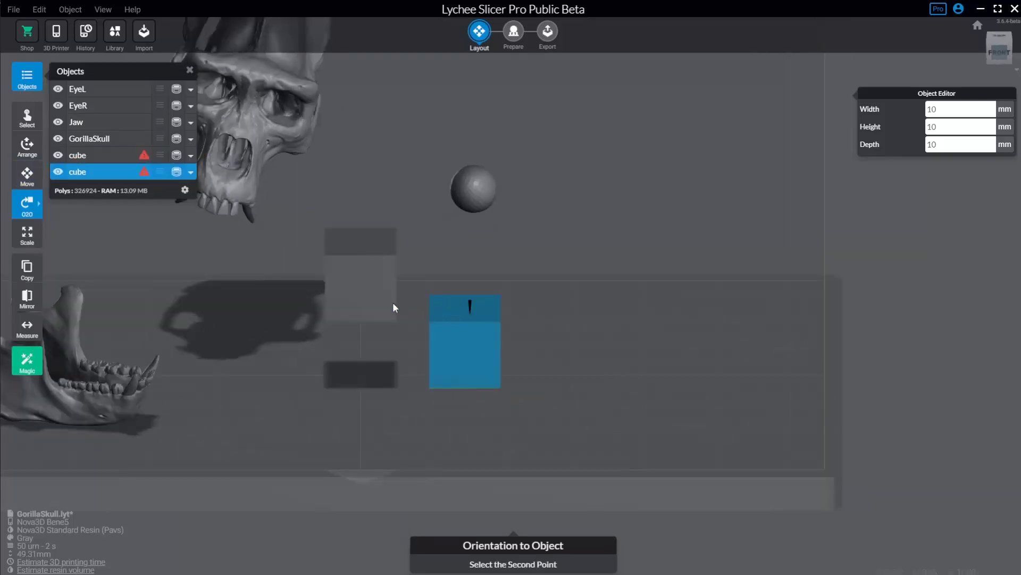
left_click(362, 293)
Step: Snap the first cube's side to the copied cube's side, and stack it on that cube's upper face with Orientation to Object
right_click_drag(643, 339, 415, 335)
left_click(446, 251)
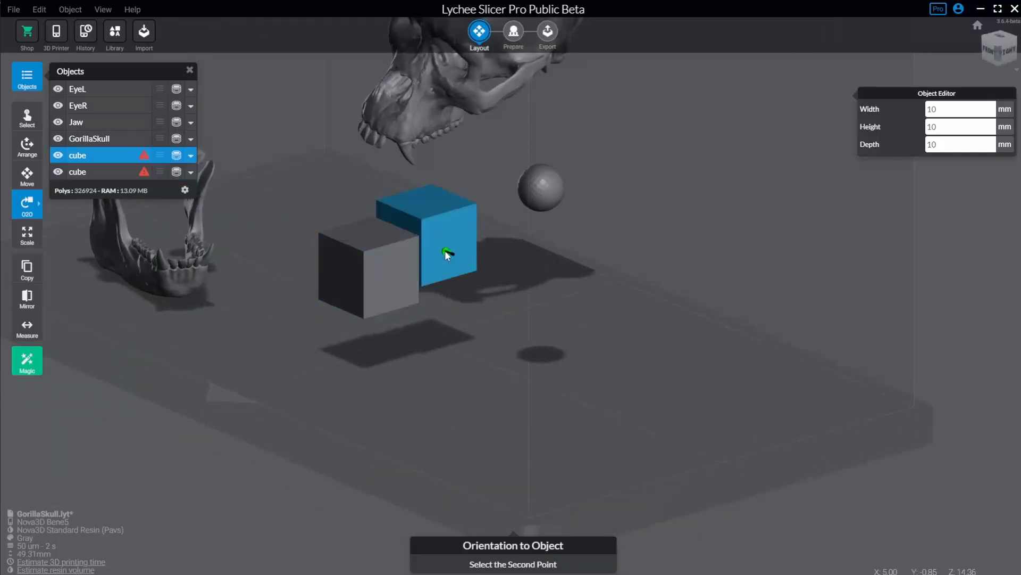
left_click(399, 280)
right_click_drag(518, 342, 460, 310)
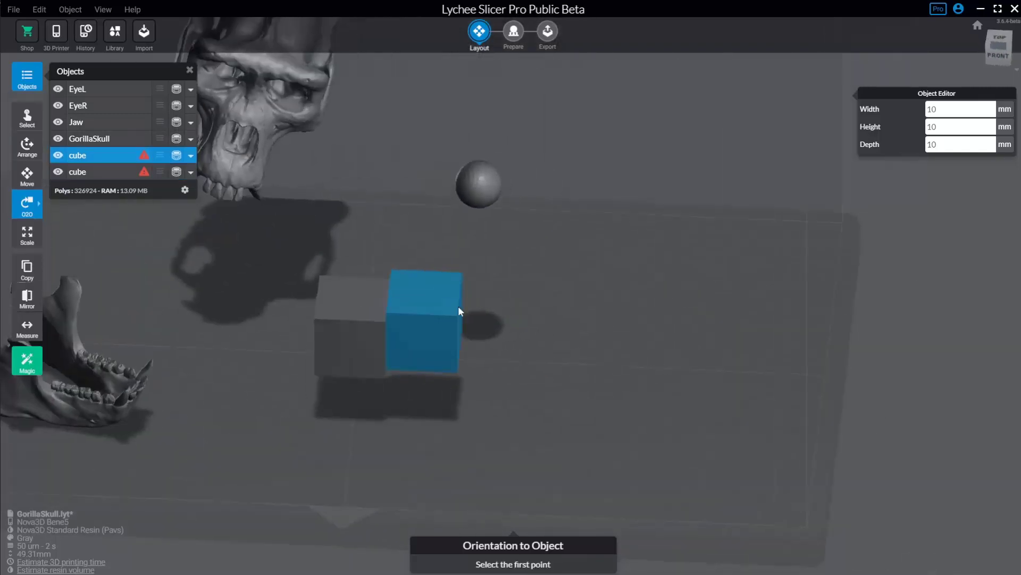
left_click(398, 295)
left_click(358, 293)
Step: Select both cubes and delete them from the scene
right_click_drag(621, 359, 573, 328)
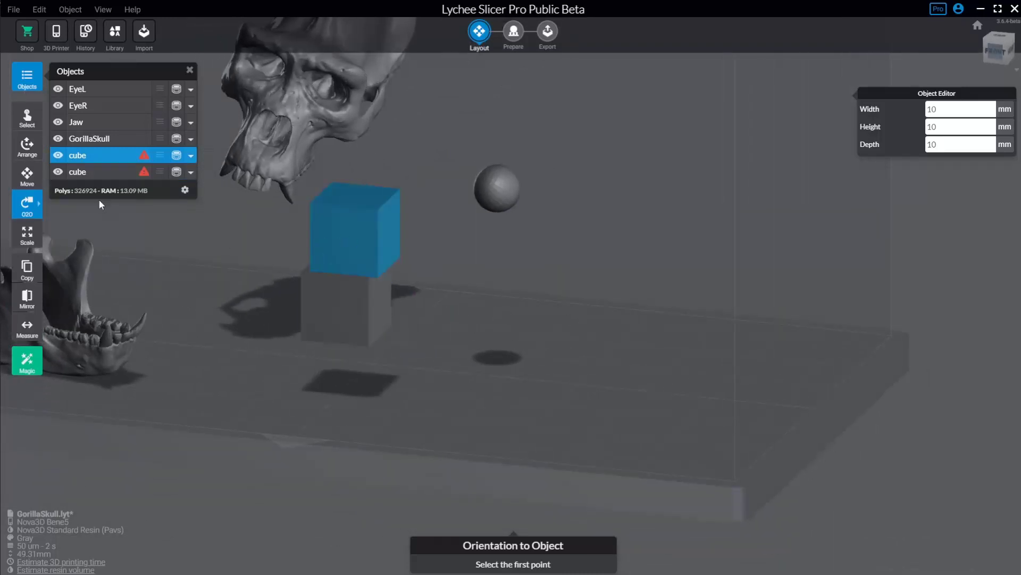
left_click(90, 170, "ctrl")
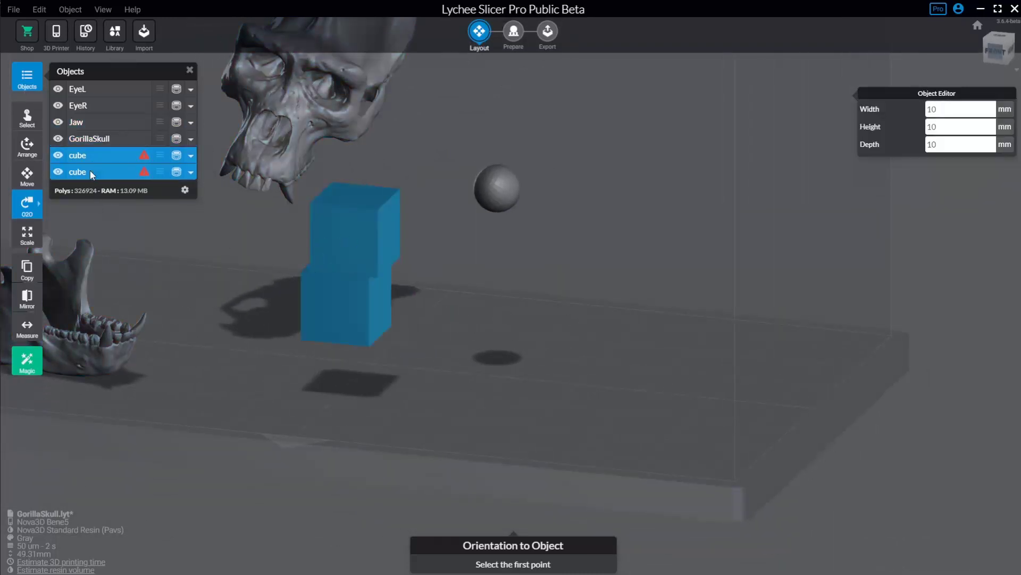
key("Delete")
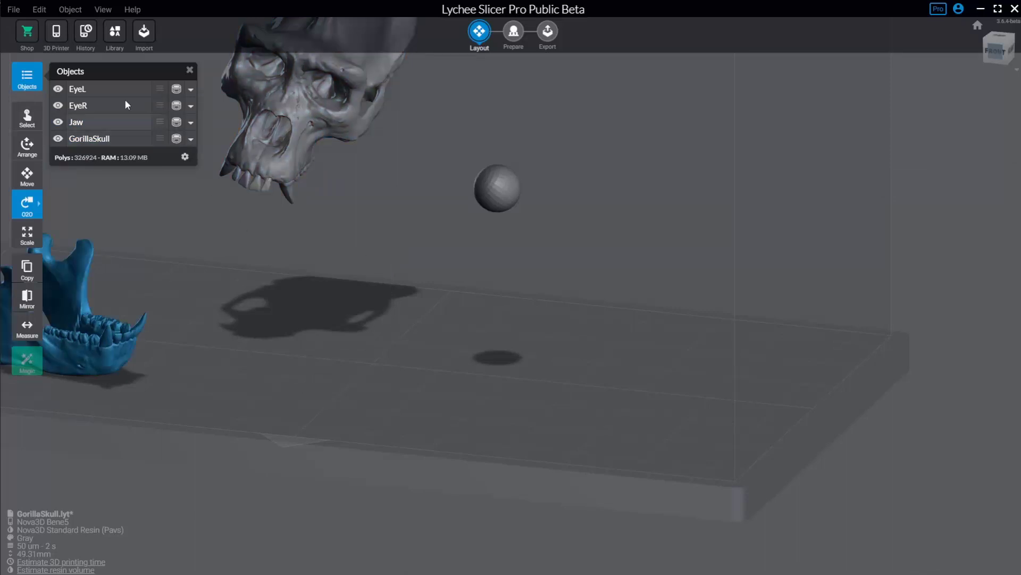
Step: Hide the Objects list and show it again
scroll(282, 293, "up", 3)
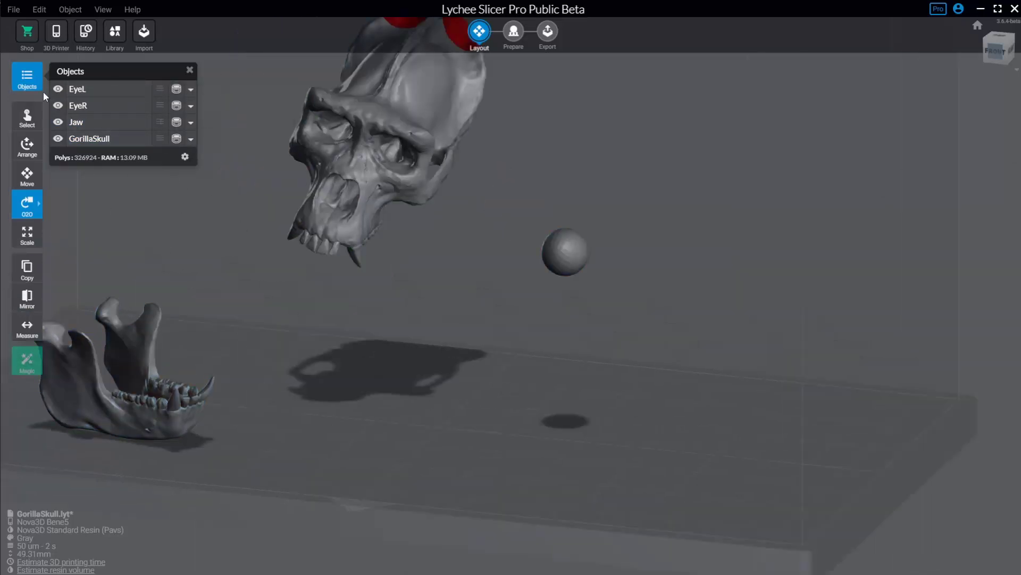
left_click(29, 79)
left_click(29, 79)
left_click(192, 73)
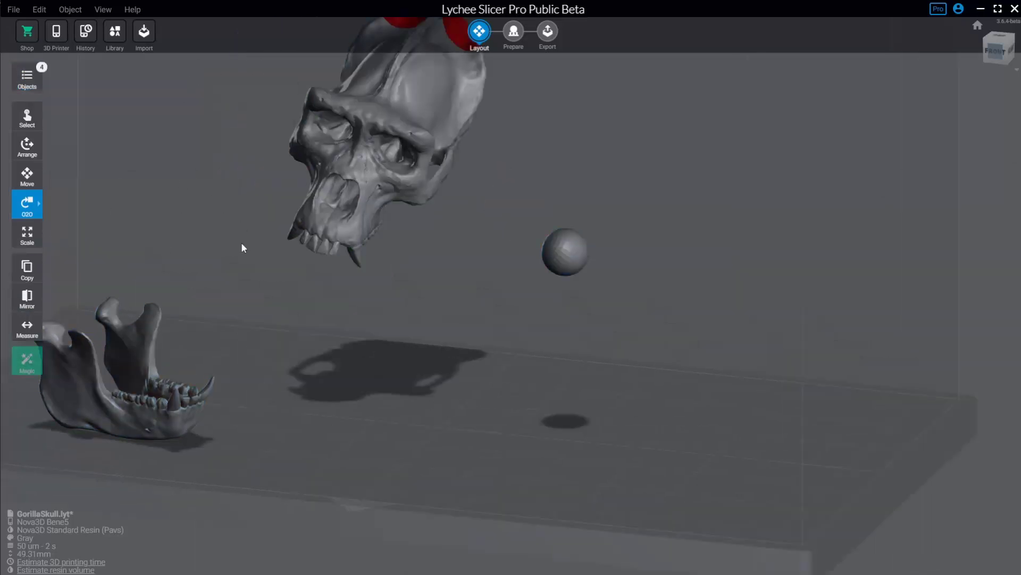
right_click_drag(241, 246, 161, 206)
left_click(28, 79)
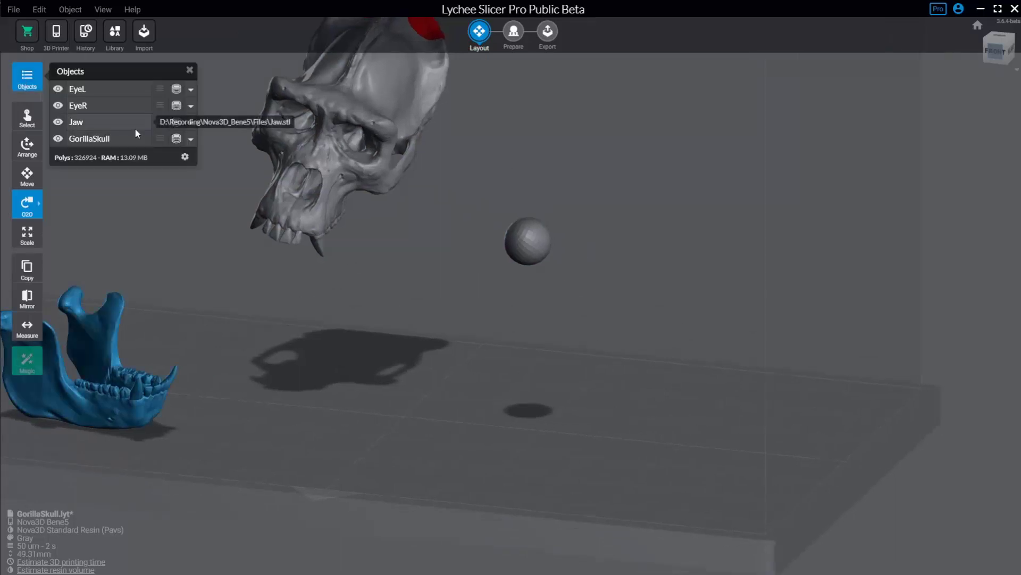
Step: Check EyeL's mesh details and the Objects list's sorting option, and close the list
left_click(191, 90)
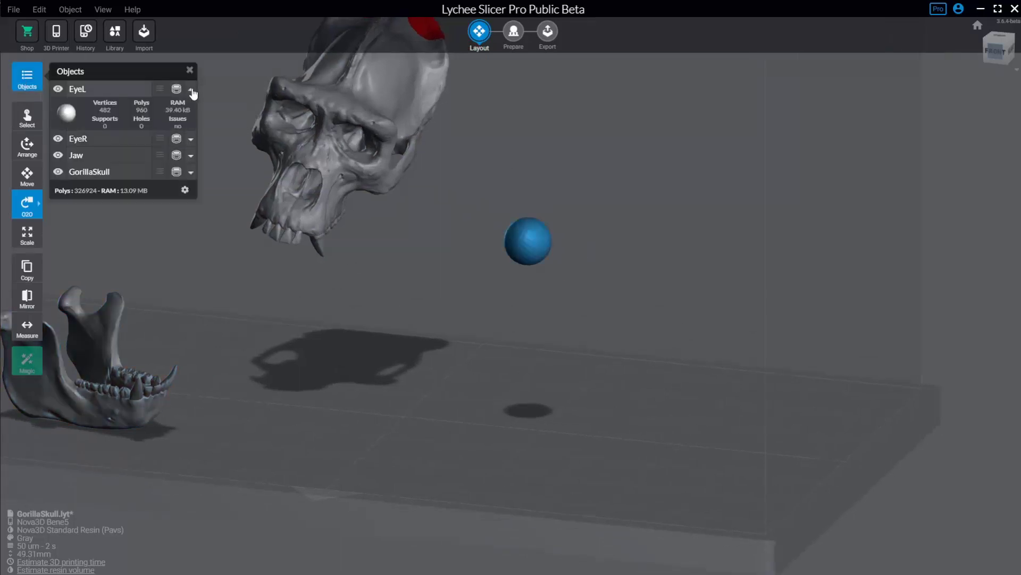
left_click(192, 92)
left_click(184, 158)
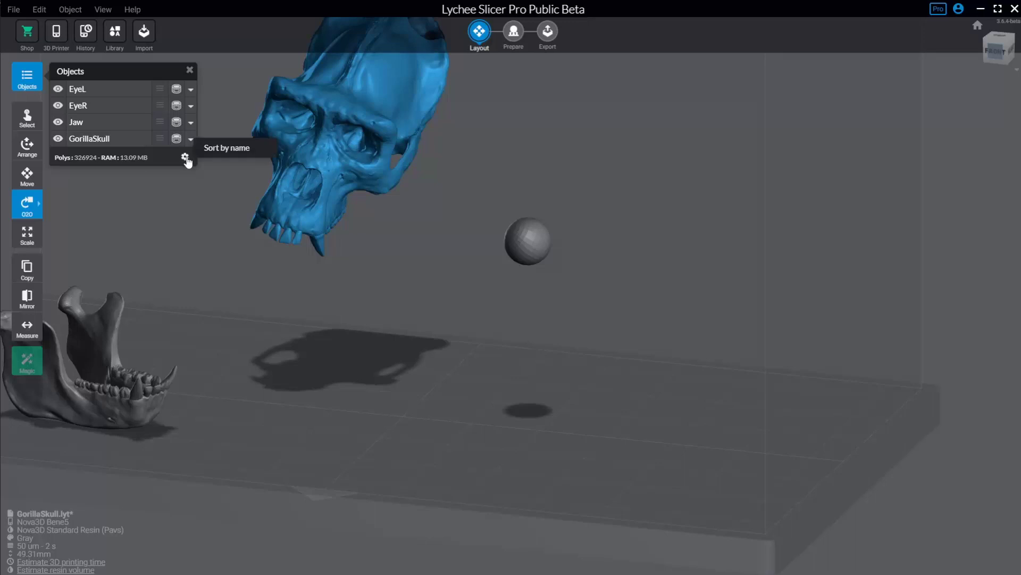
left_click(197, 219)
left_click(189, 70)
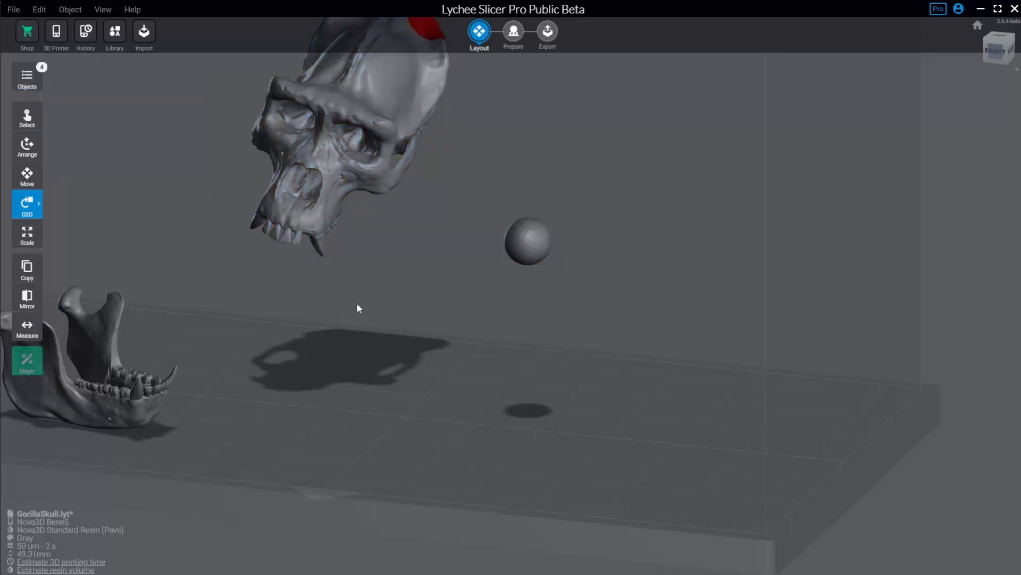
Step: Select the GorillaSkull object and reset its rotation on all axes
left_click_drag(358, 305, 394, 333)
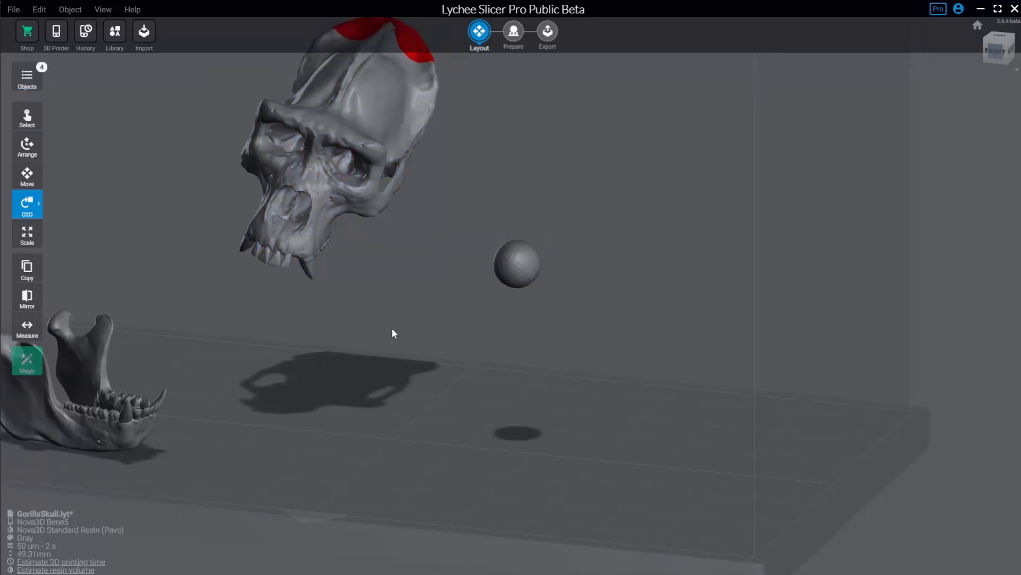
left_click(40, 207)
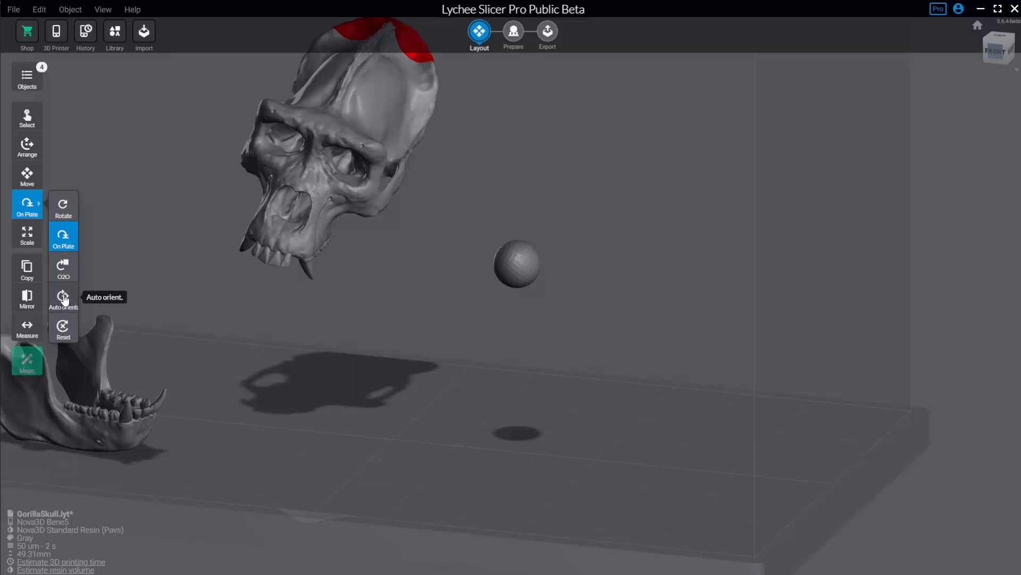
left_click(289, 225)
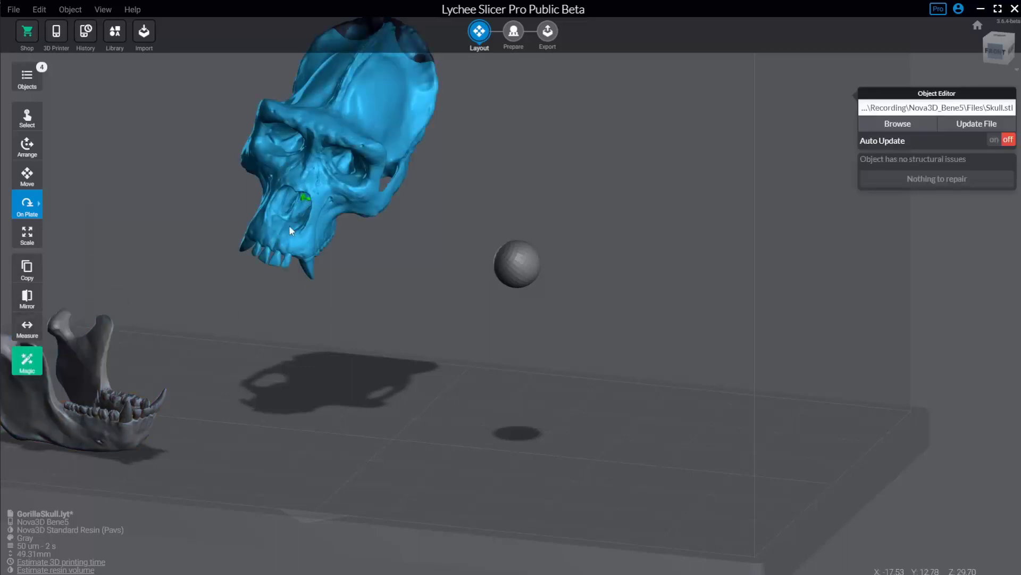
left_click(63, 269)
left_click(68, 336)
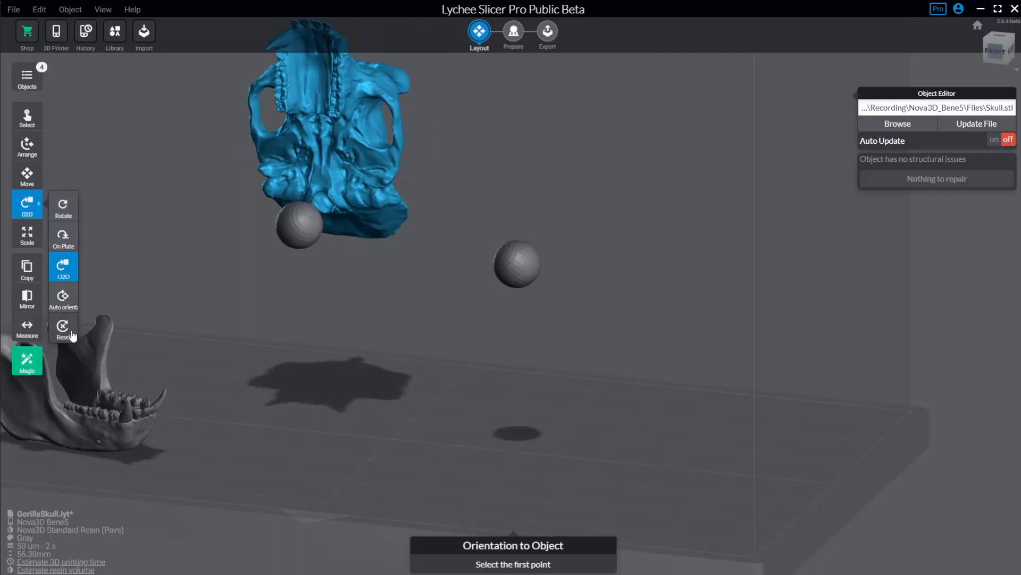
Step: Rotate the GorillaSkull object 15° about the X axis with the Rotate tool
left_click(100, 205)
left_click(53, 209)
scroll(214, 235, "down", 1)
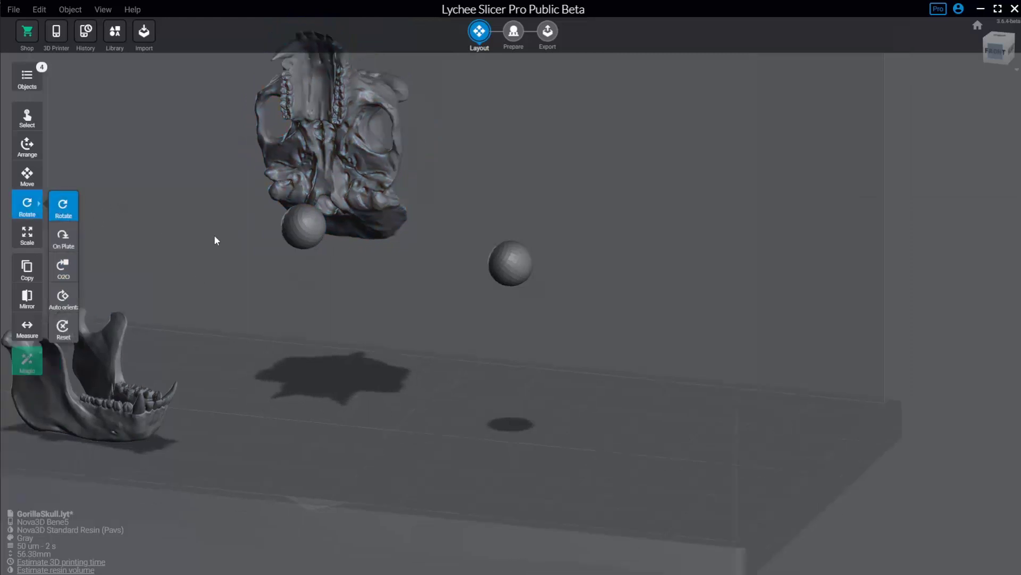
left_click(296, 168)
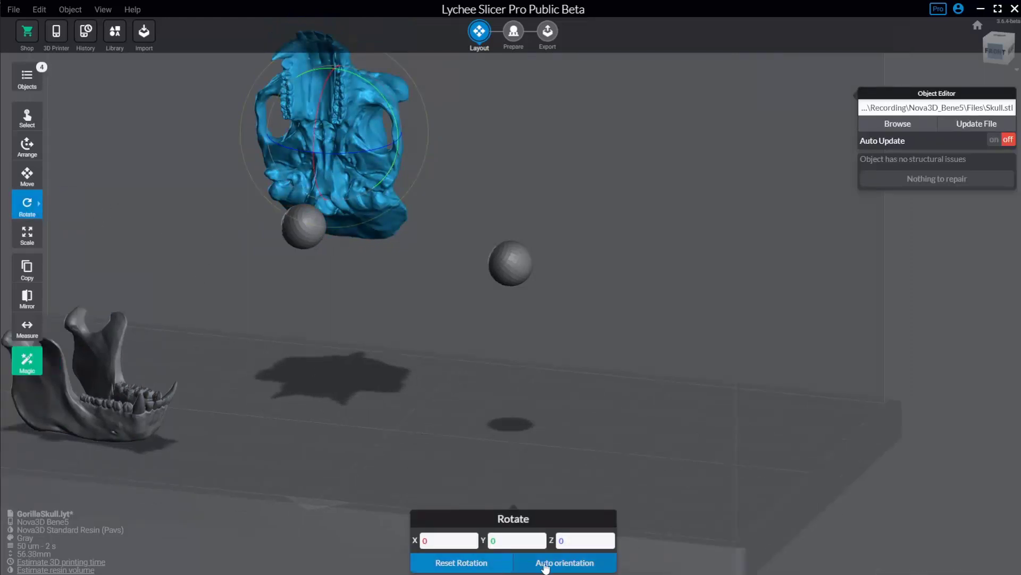
left_click(413, 388)
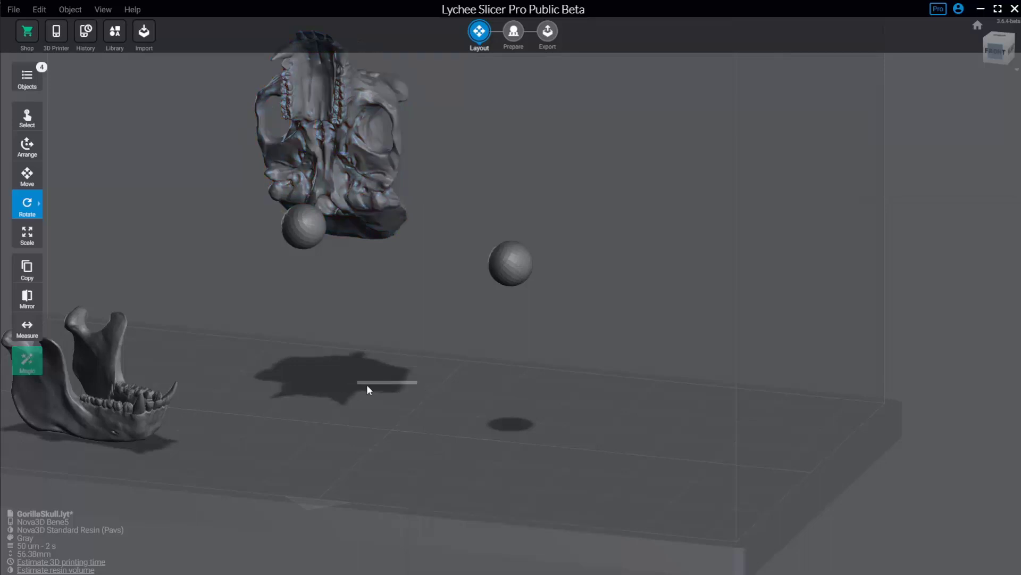
left_click(365, 229)
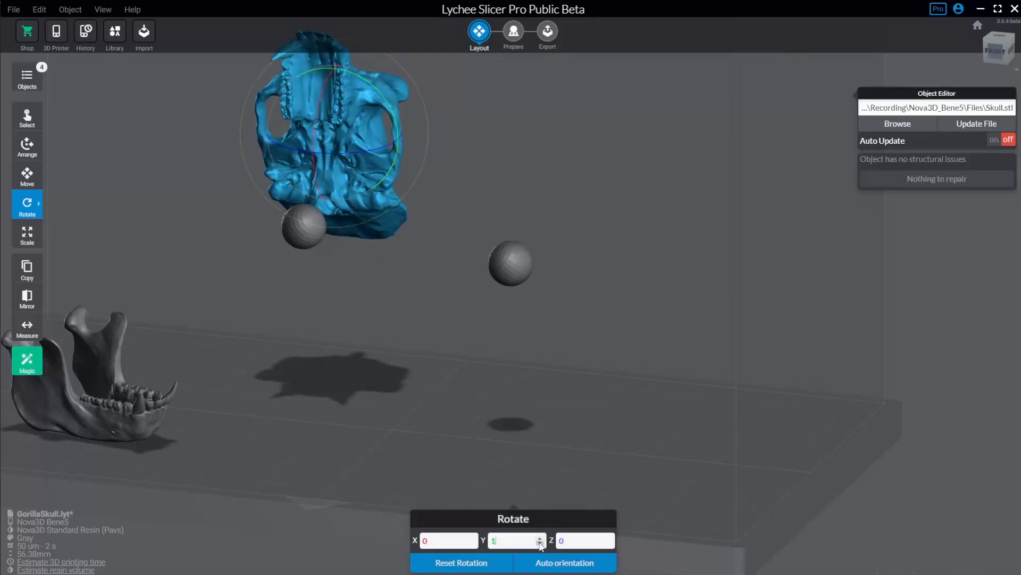
right_click_drag(395, 326, 434, 377)
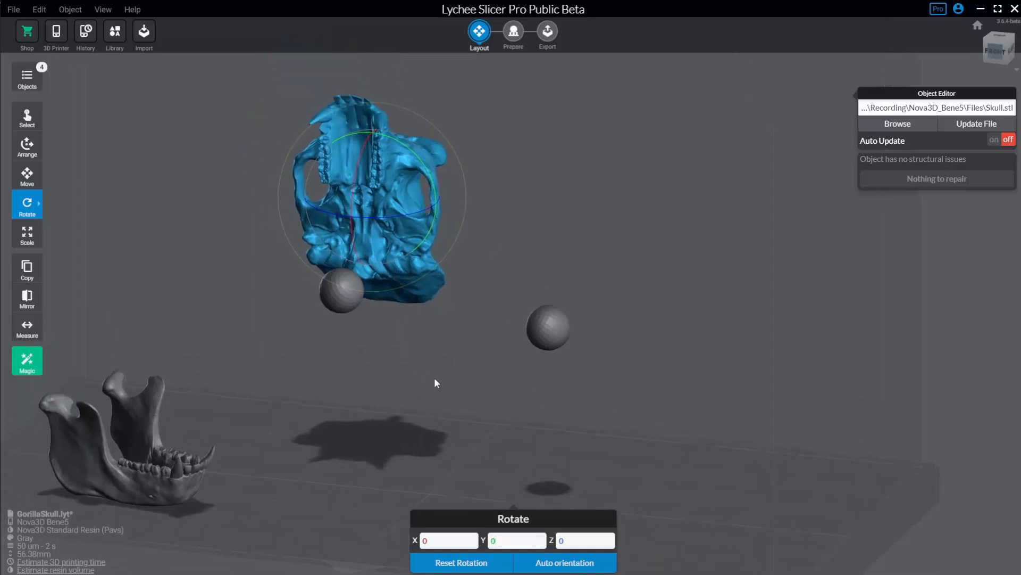
left_click_drag(360, 161, 458, 305)
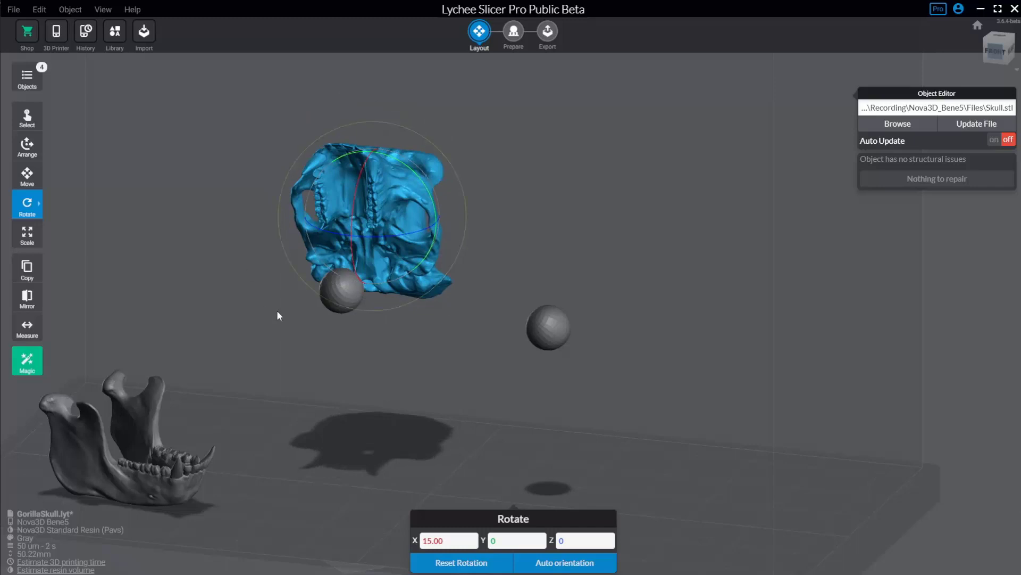
Step: Scale the GorillaSkull object up uniformly to about 185.76% with the Scale tool and reset its scale
scroll(84, 260, "down", 3)
left_click(32, 237)
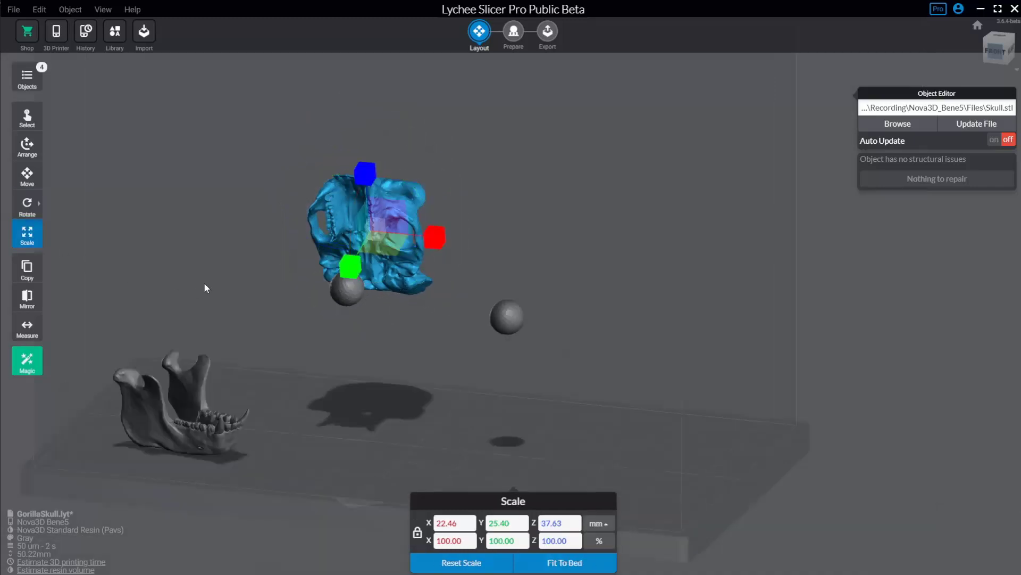
right_click_drag(210, 272, 195, 270)
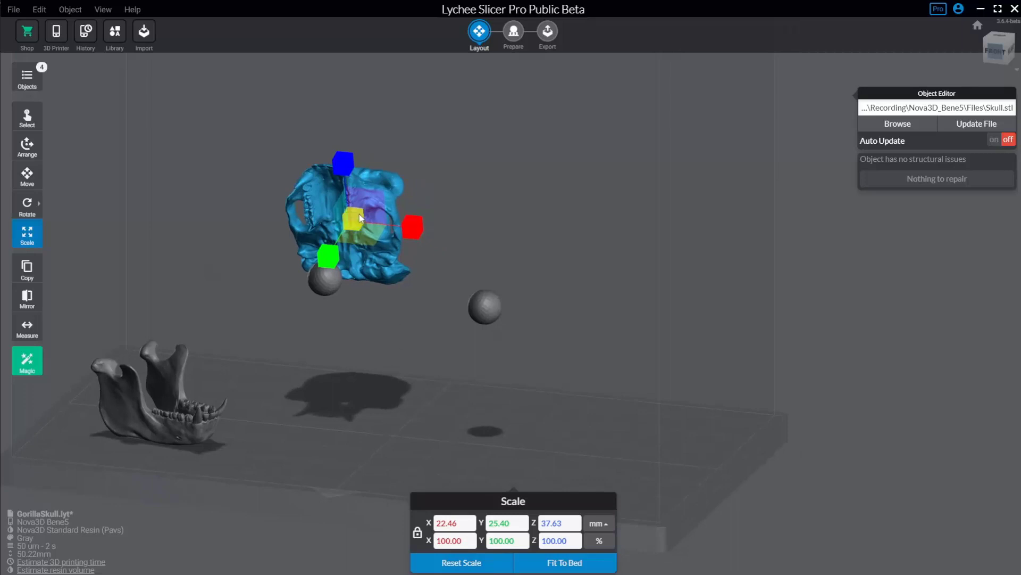
left_click_drag(359, 214, 633, 319)
left_click(478, 563)
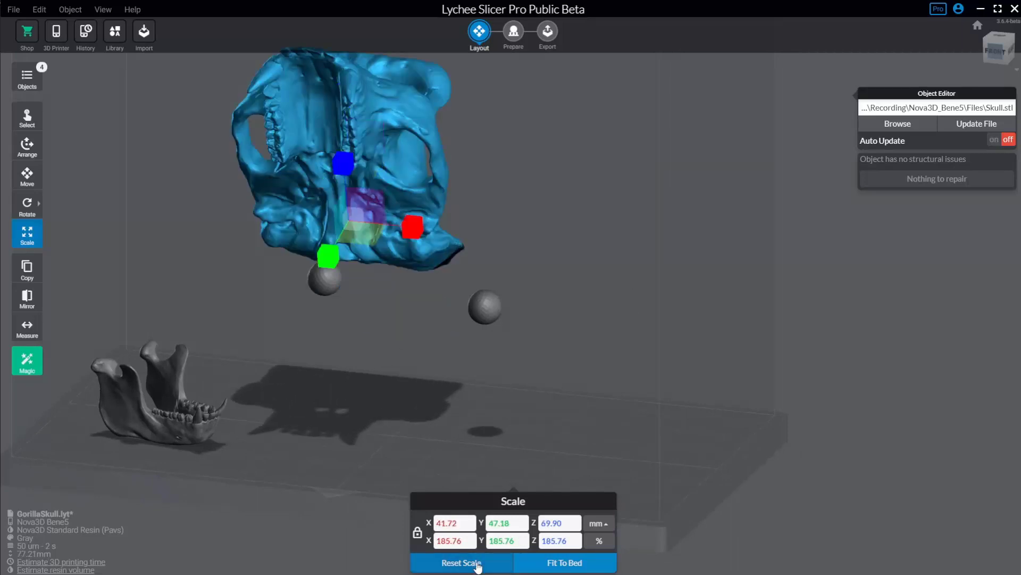
Step: Check the scale values of the Jaw and GorillaSkull objects and the measurement unit options
right_click_drag(395, 353, 401, 370)
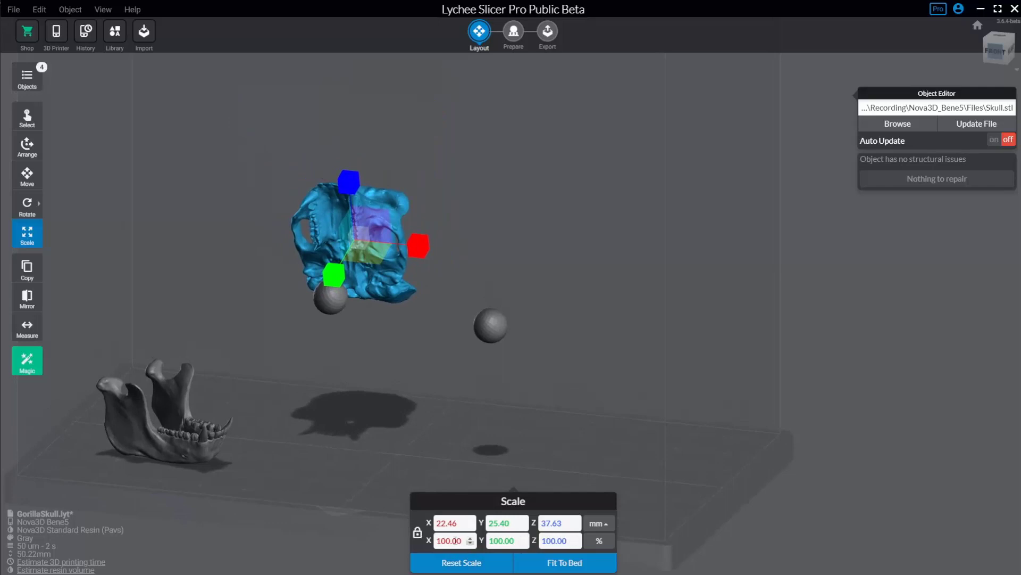
right_click_drag(499, 375, 481, 363)
left_click(175, 424)
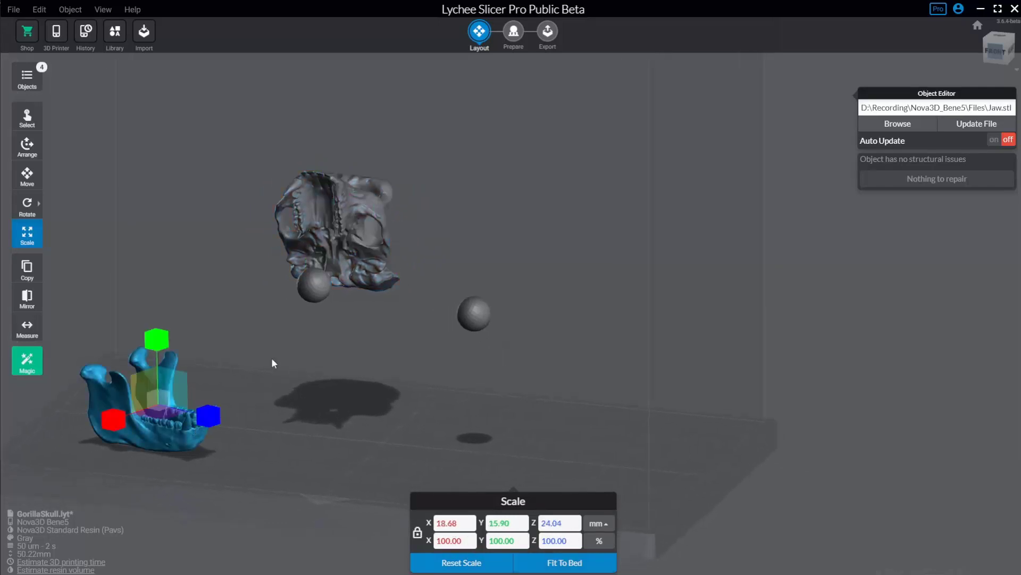
left_click(317, 236)
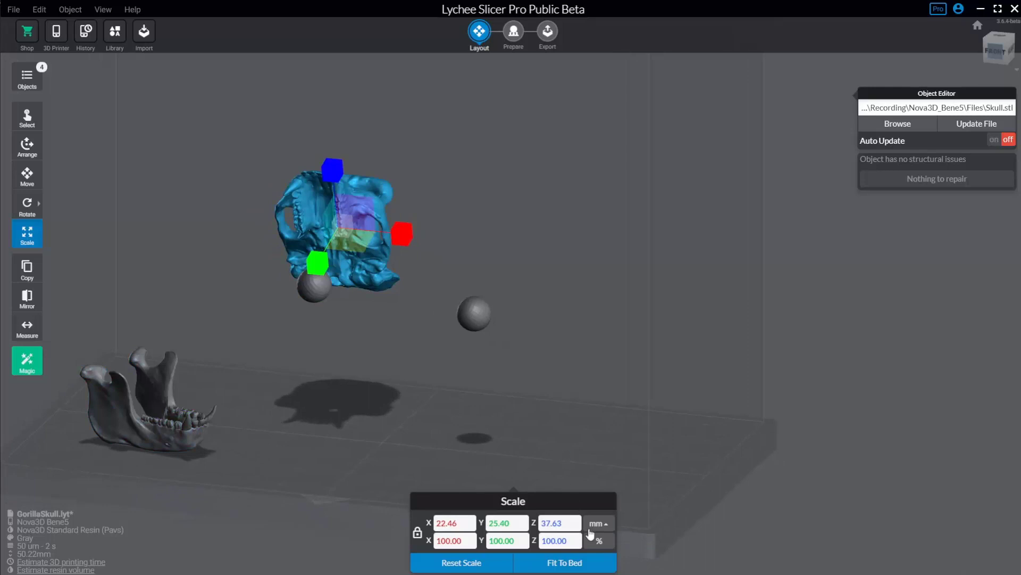
left_click(608, 532)
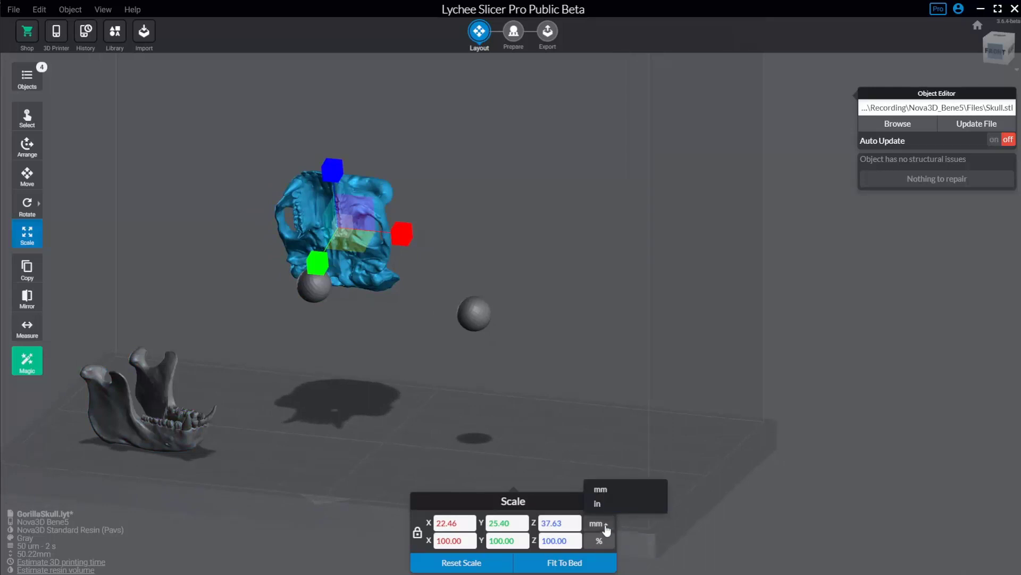
Step: Try to scale all four objects together to fit the bed and undo the change
scroll(535, 385, "down", 3)
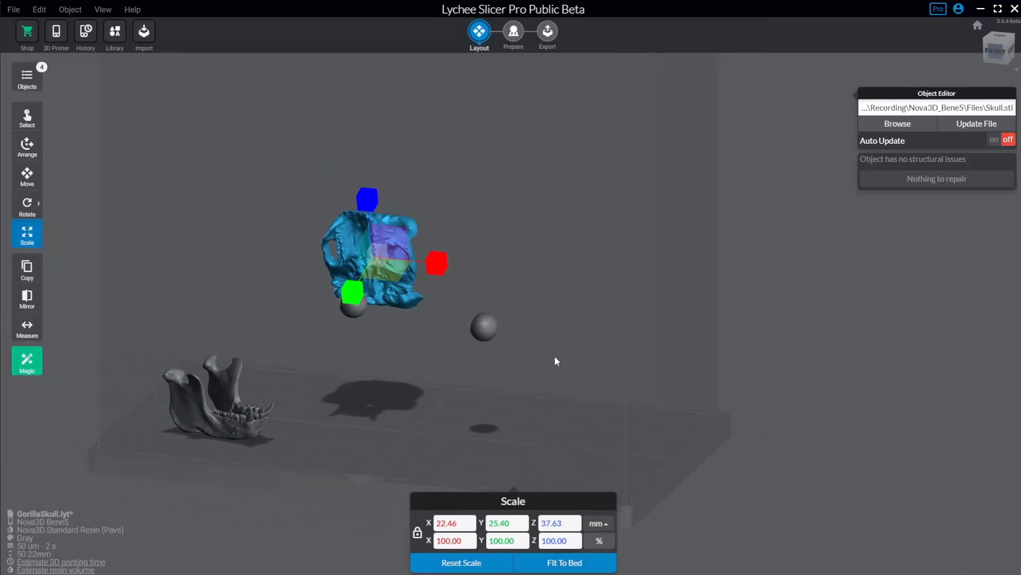
right_click_drag(523, 343, 519, 317)
left_click_drag(131, 128, 544, 406)
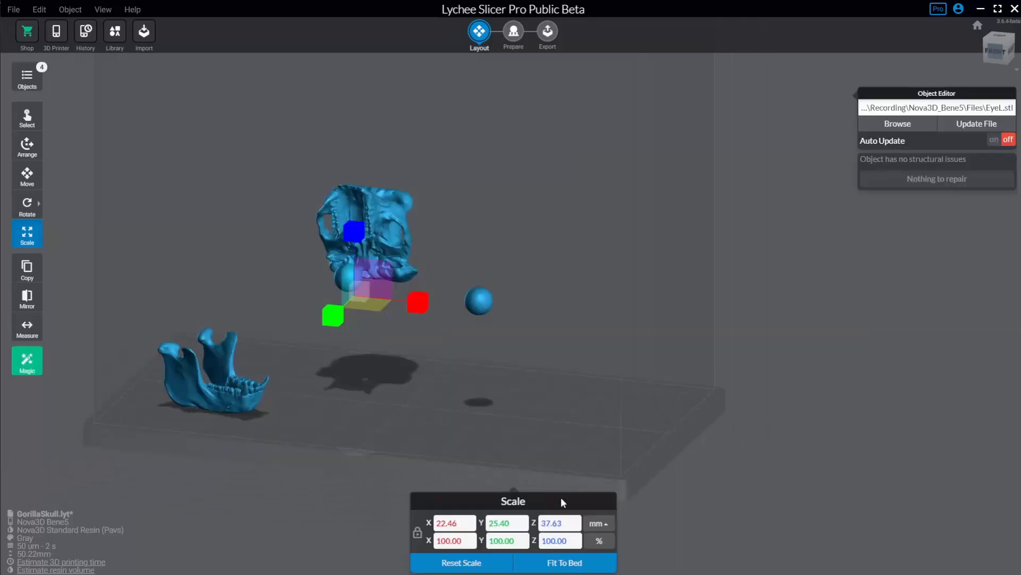
left_click(548, 567)
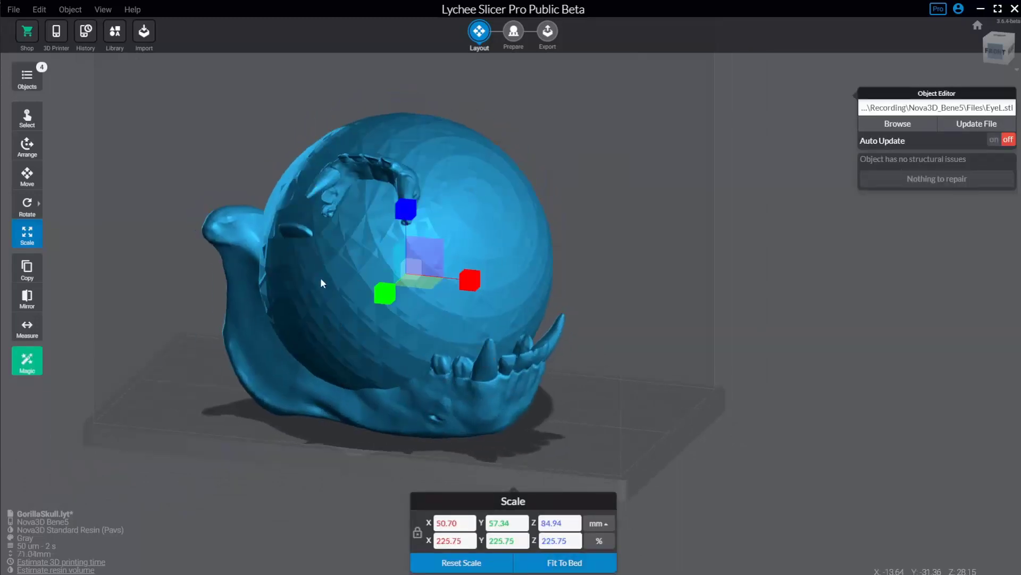
key("ctrl+z")
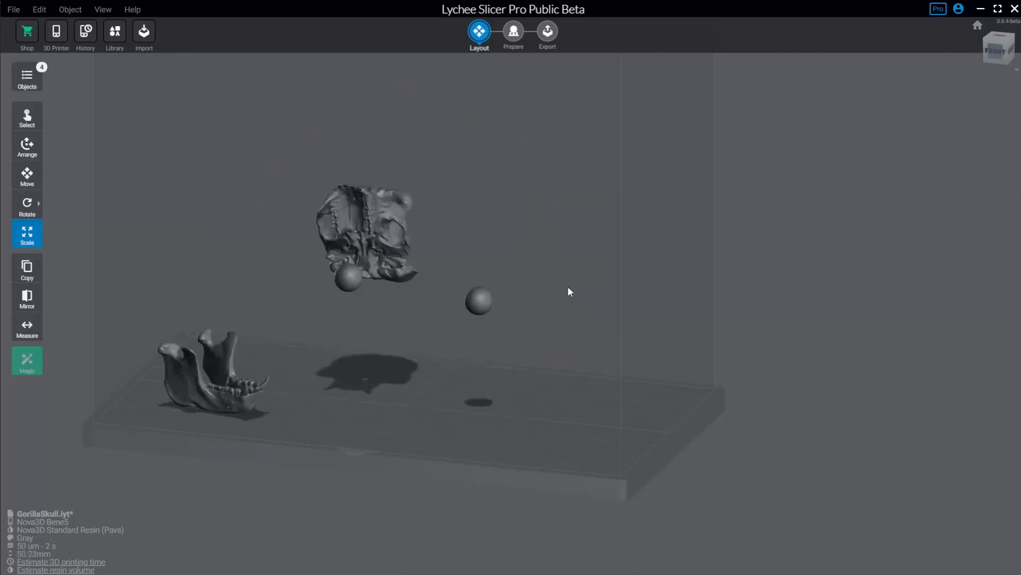
Step: Enlarge the GorillaSkull object alone to fit the bed and select its Z scale percentage for copying
left_click(445, 253)
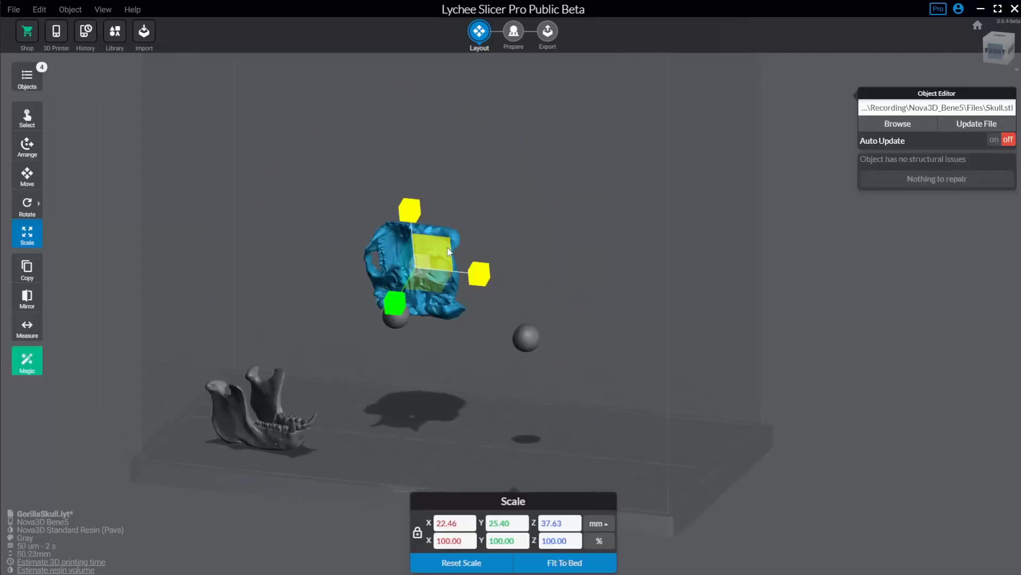
left_click(556, 562)
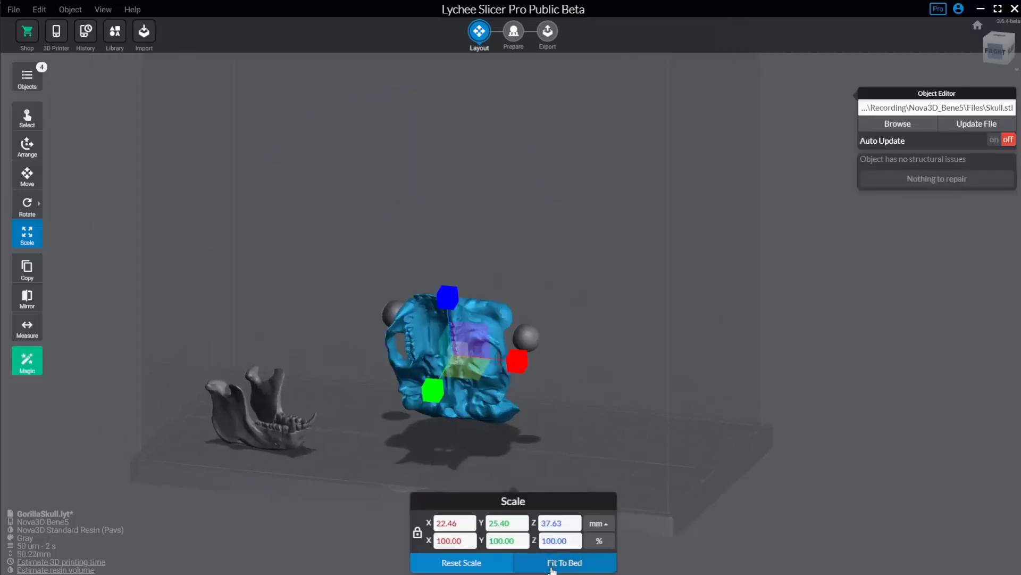
double_click(550, 541)
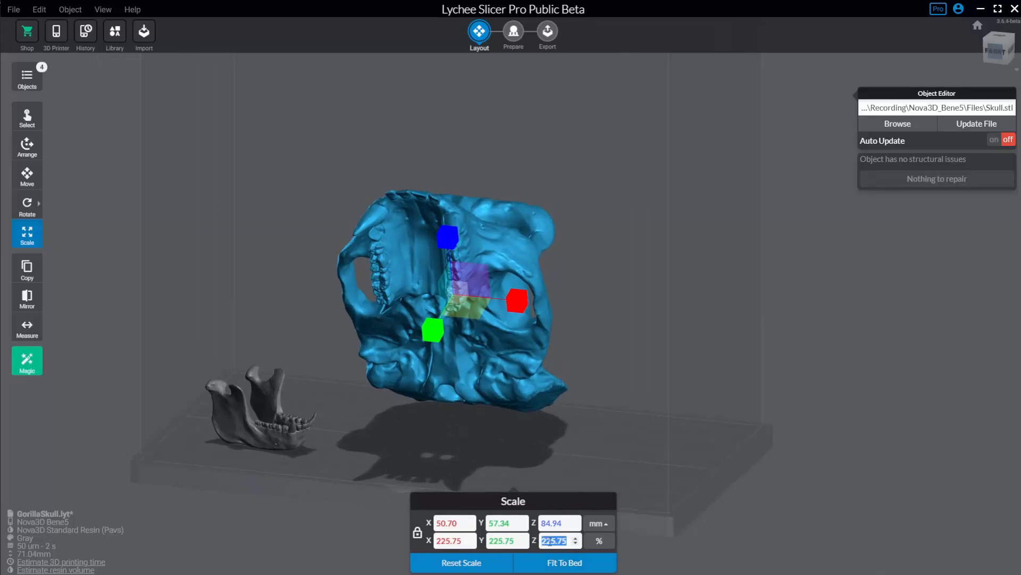
Step: Scale the EyeL, EyeR and Jaw objects together uniformly to 225.75%
left_click(28, 90)
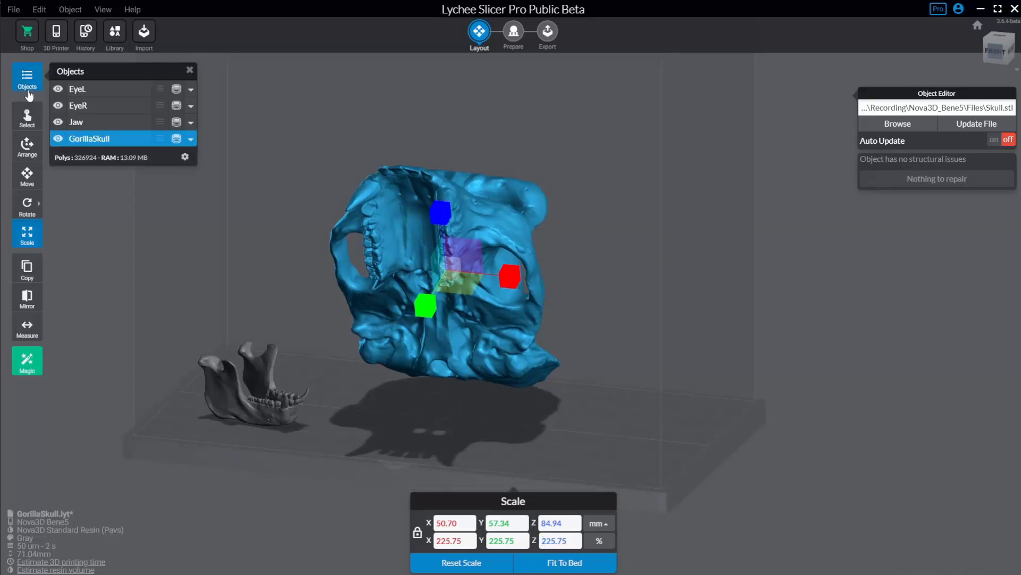
left_click(93, 89)
left_click(96, 122, "shift")
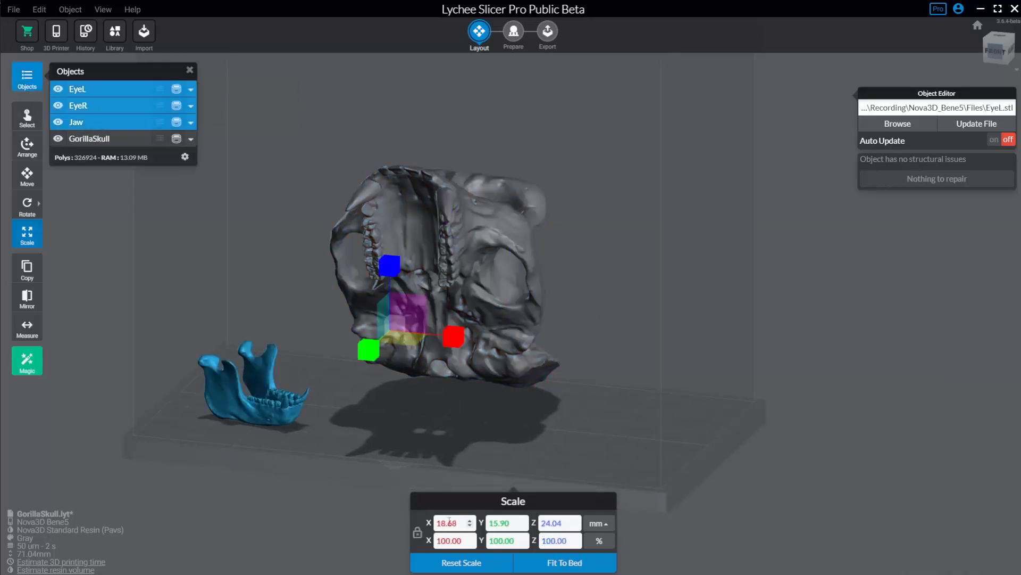
double_click(555, 541)
type("225.75")
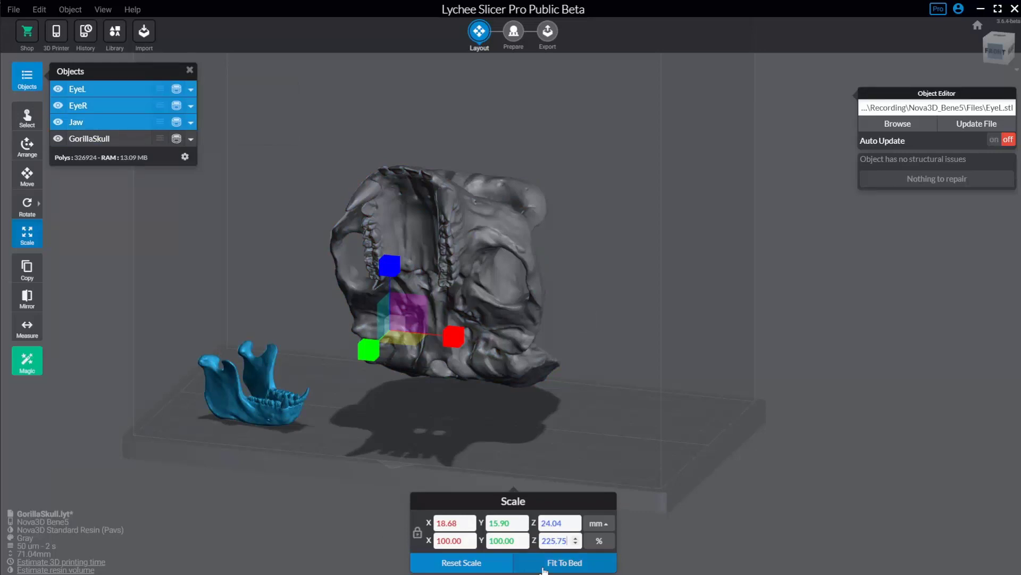
key("Return")
middle_click_drag(686, 292, 631, 316)
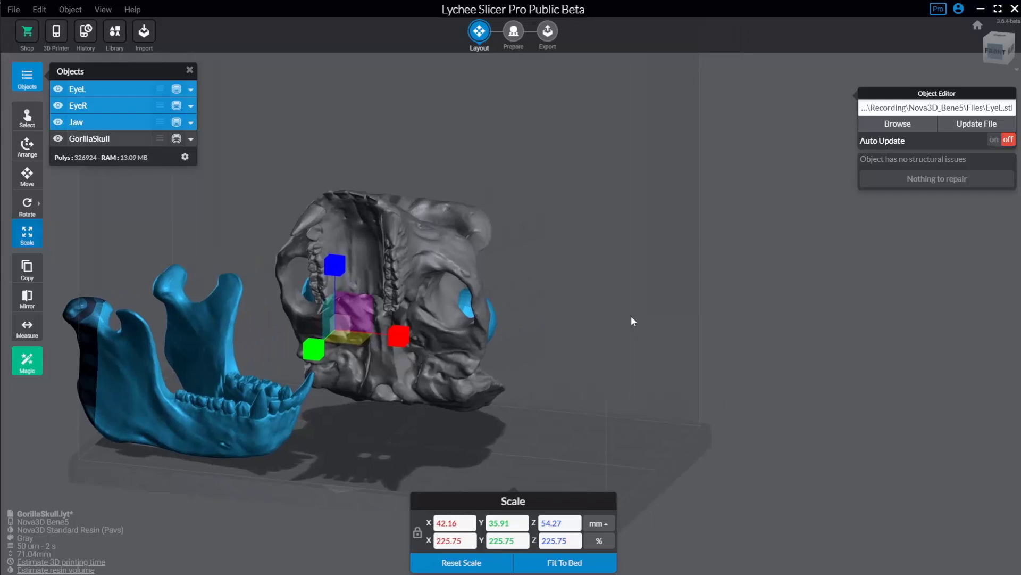
Step: Select all objects to check their shared scale, and try stretching GorillaSkull alone along Z to about 427.6%
left_click(631, 315)
left_click_drag(559, 297, 609, 272)
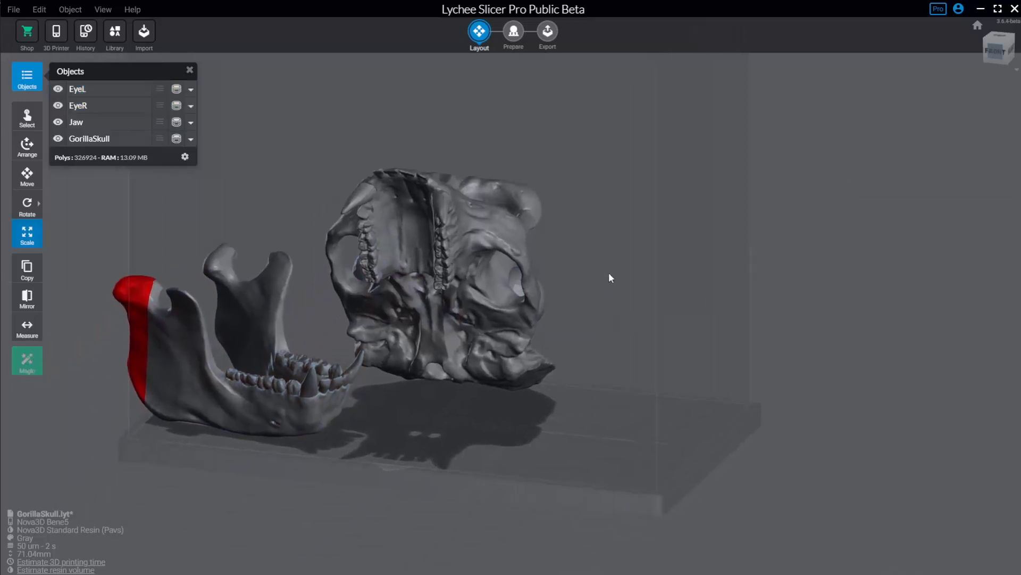
key("ctrl+a")
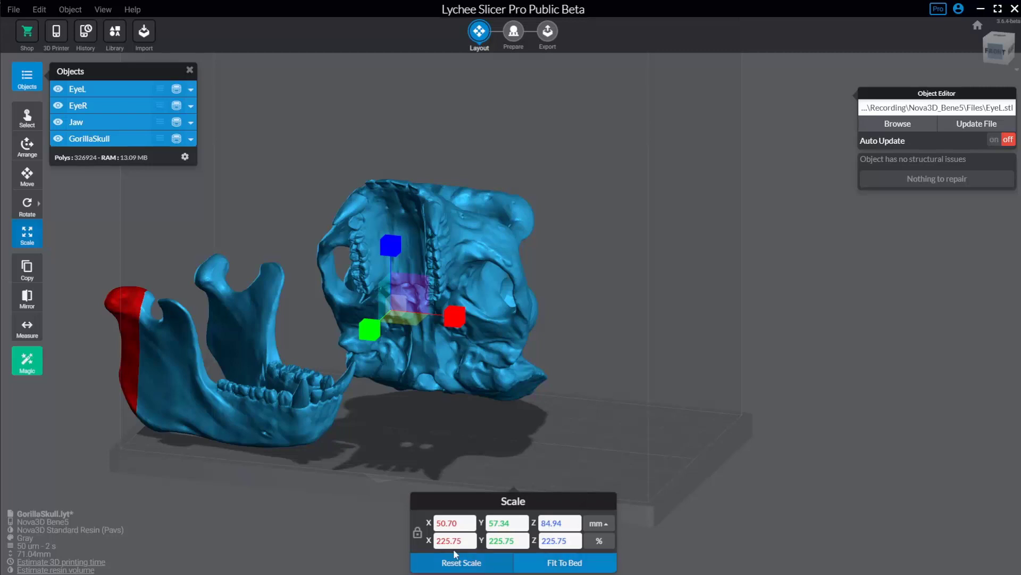
left_click(474, 357)
left_click_drag(427, 227, 463, 243)
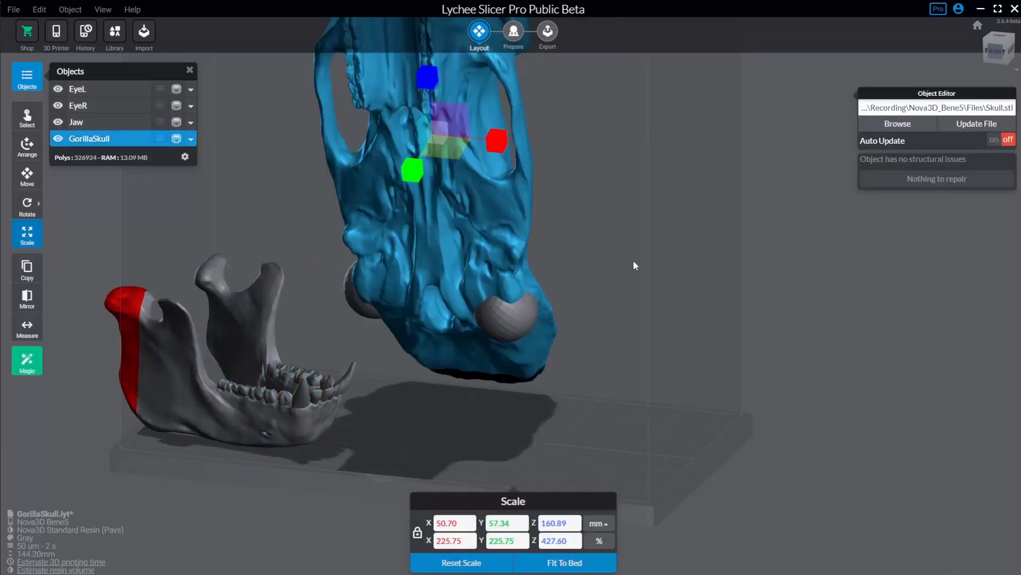
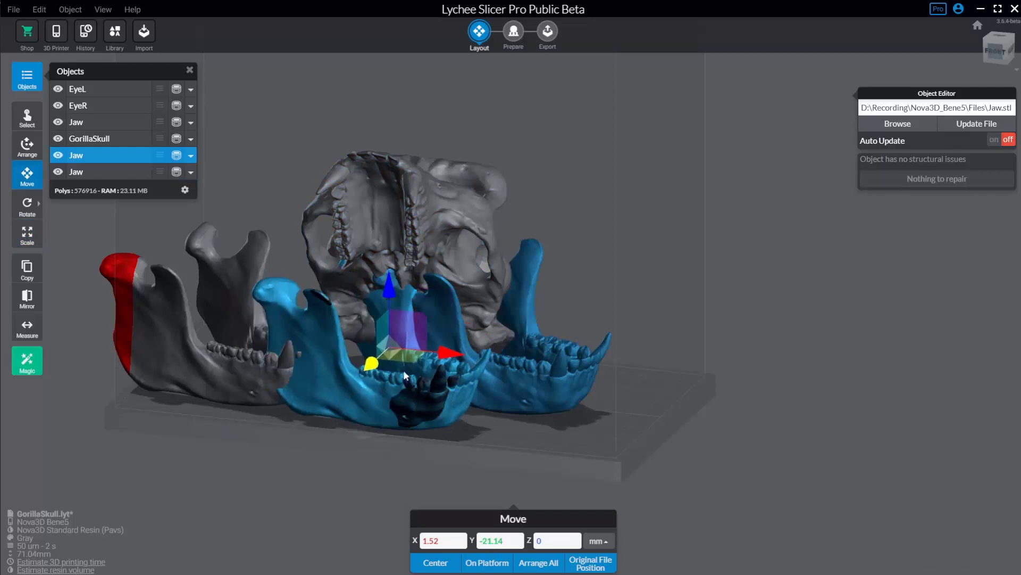
Step: Select the two duplicate Jaw objects and delete them
left_click(116, 171, "ctrl")
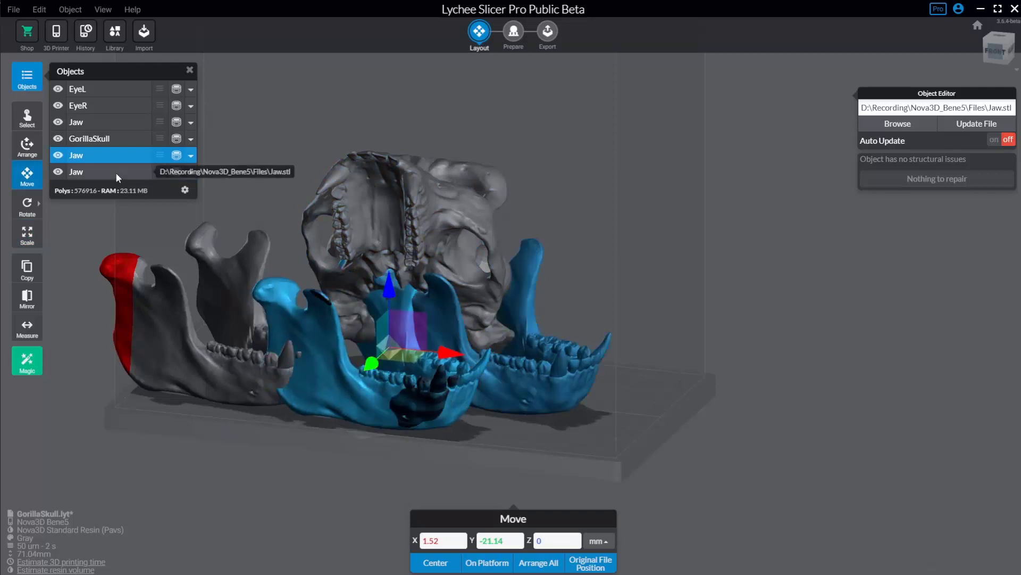
key("ctrl+a")
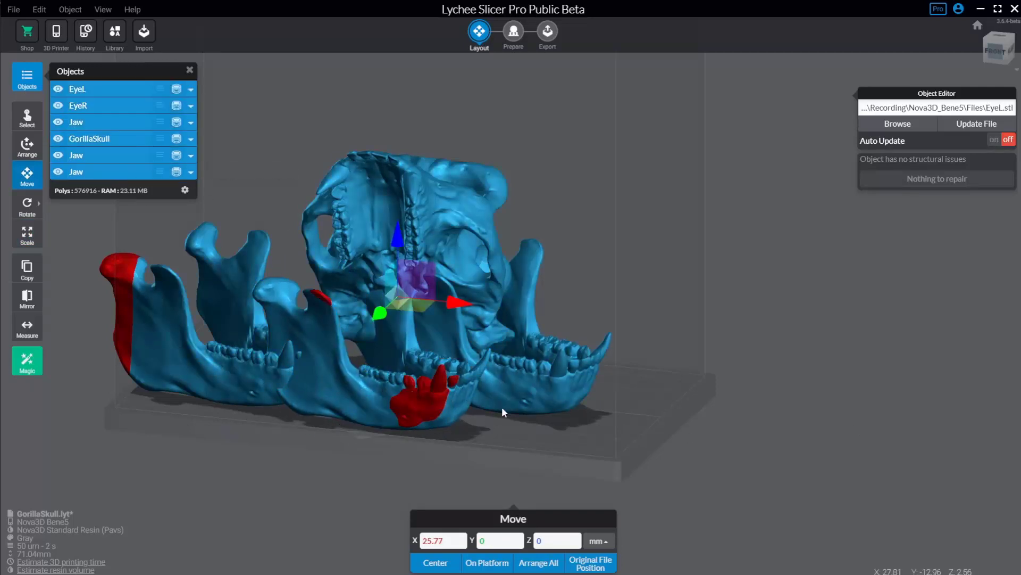
left_click(516, 386)
left_click(384, 401, "ctrl")
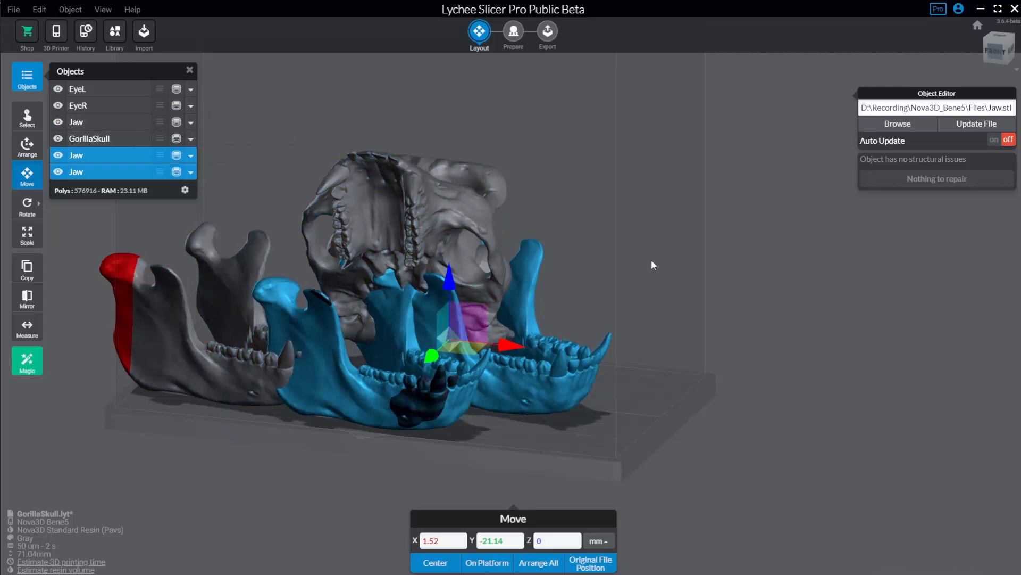
key("Delete")
Step: Try out the Mirror tool on the GorillaSkull object by flipping it across the Y axis and back
scroll(595, 278, "up", 2)
middle_click_drag(601, 282, 613, 288)
left_click(426, 224)
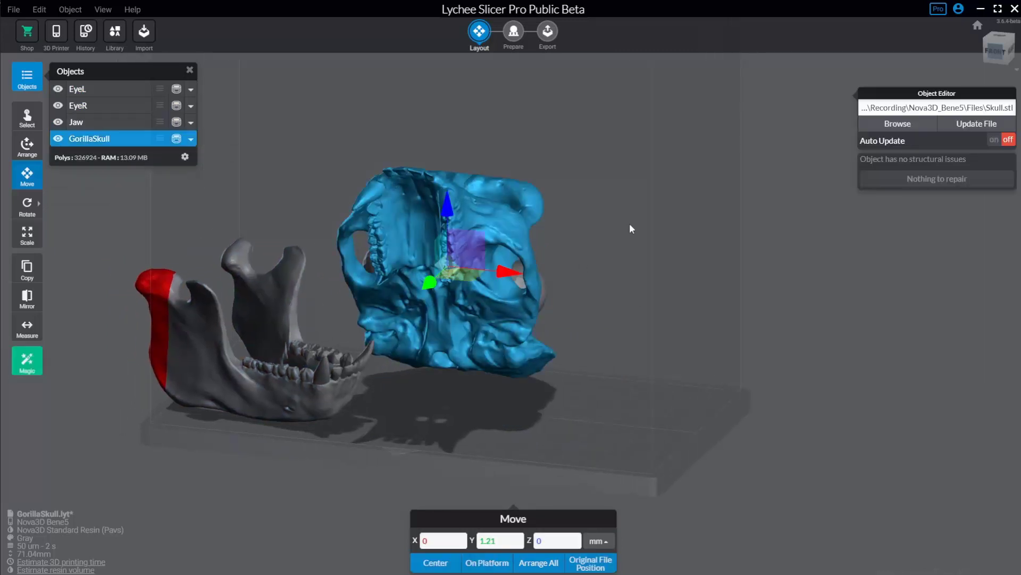
middle_click_drag(629, 228, 598, 350)
left_click(27, 298)
left_click_drag(555, 356, 621, 307)
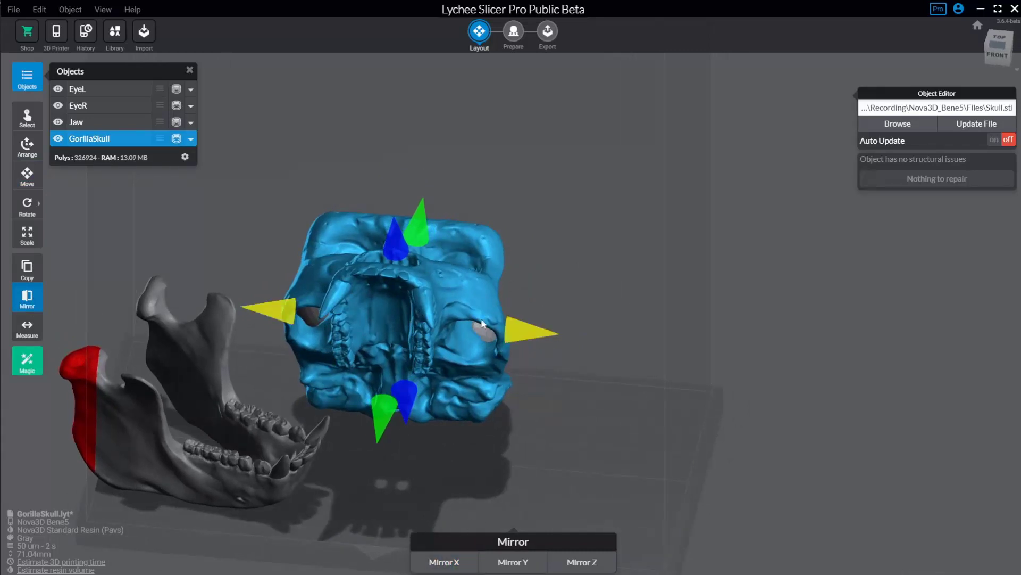
left_click(512, 562)
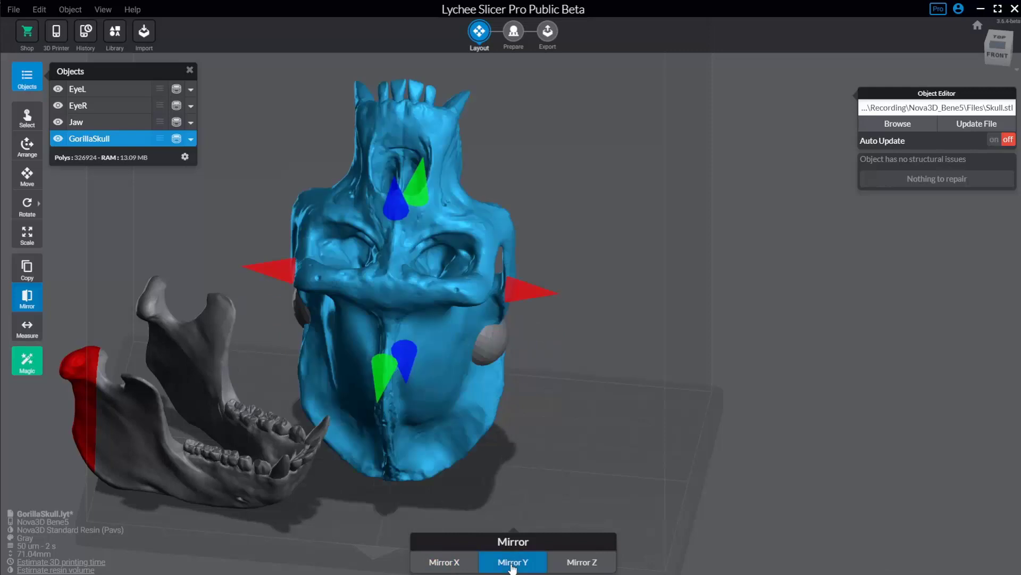
left_click(511, 565)
left_click(511, 565)
left_click(512, 565)
left_click(570, 565)
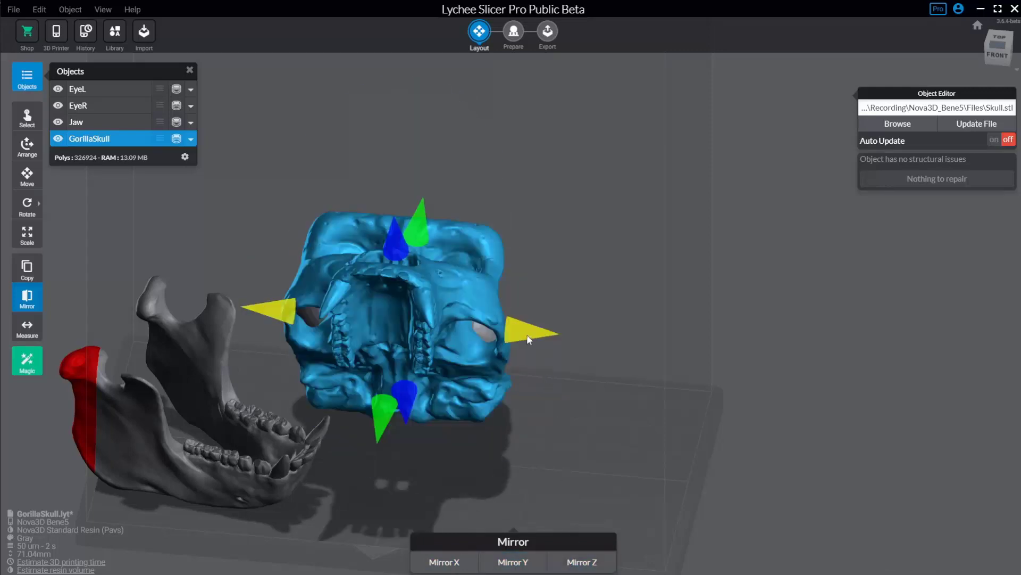
left_click(393, 418)
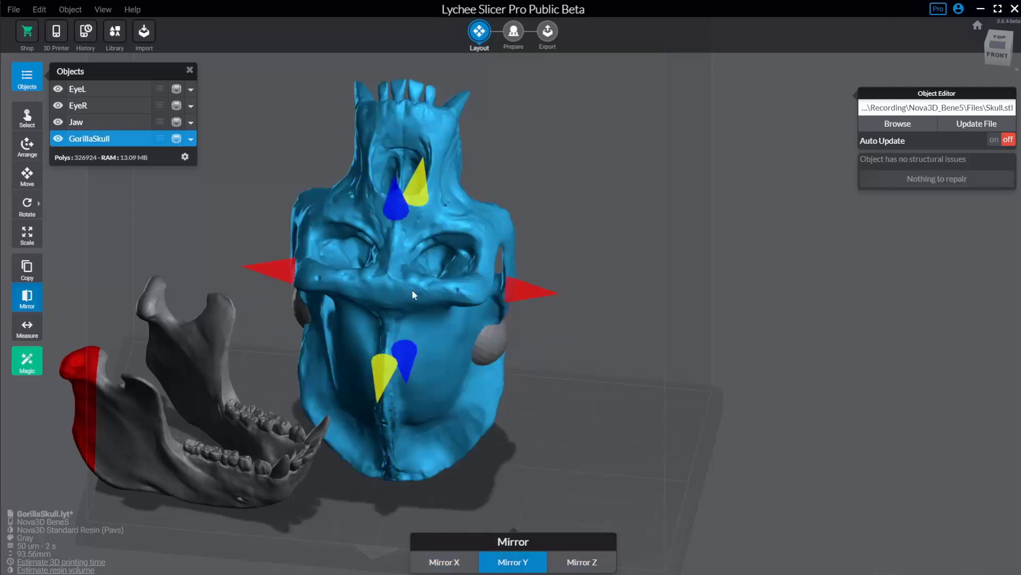
left_click(418, 202)
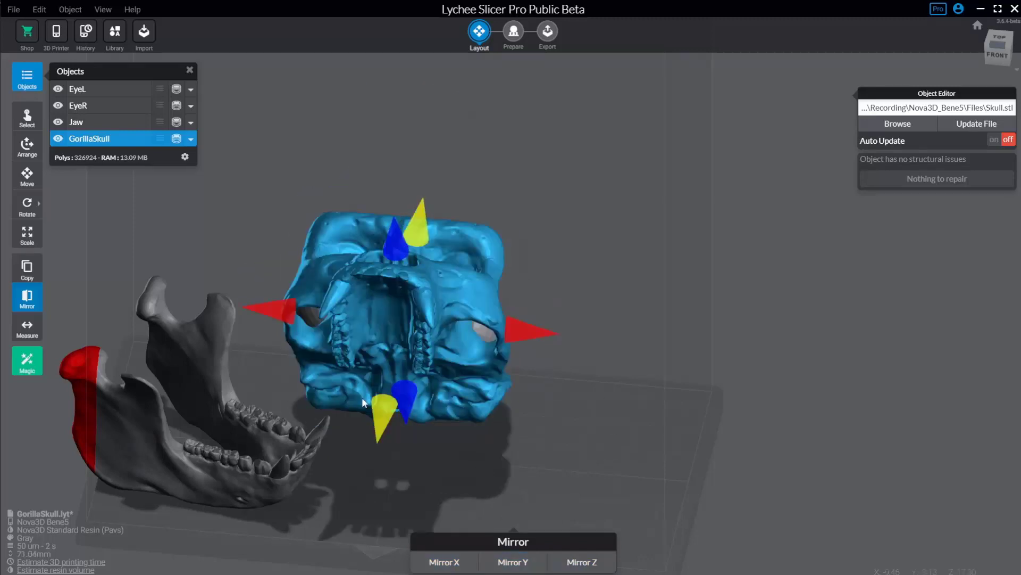
Step: Measure the width of an upper front incisor on the GorillaSkull object
middle_click_drag(560, 417, 533, 383)
left_click(28, 333)
right_click_drag(630, 345, 547, 353)
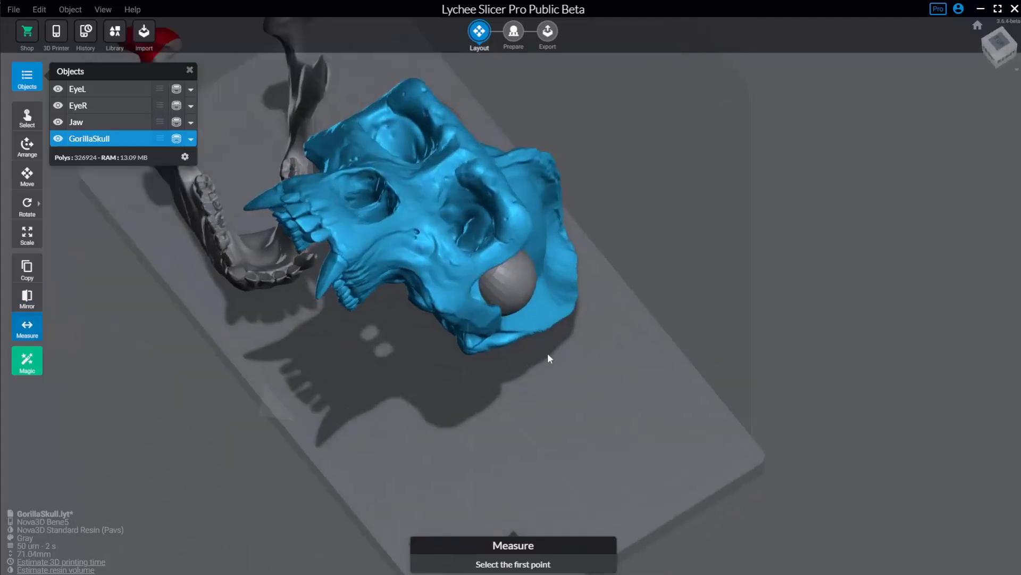
scroll(548, 353, "up", 2)
right_click_drag(655, 256, 747, 387)
scroll(700, 410, "up", 3)
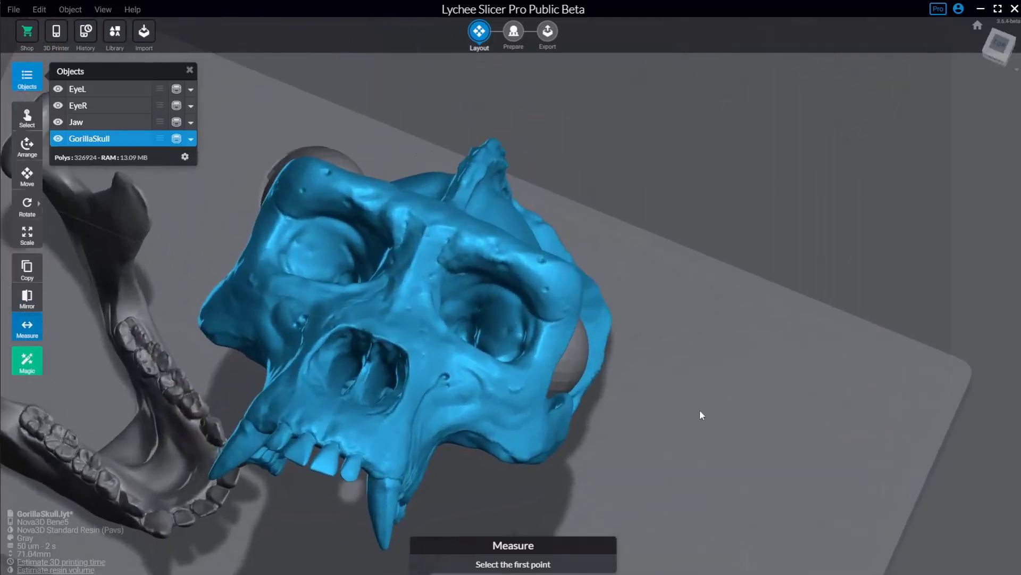
middle_click_drag(700, 411, 810, 341)
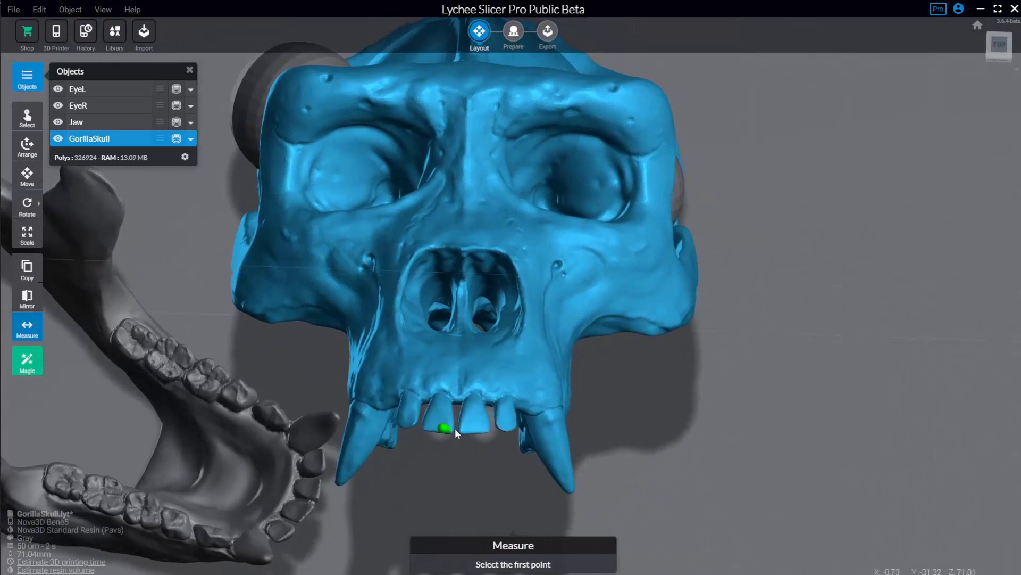
left_click(468, 424)
left_click(487, 425)
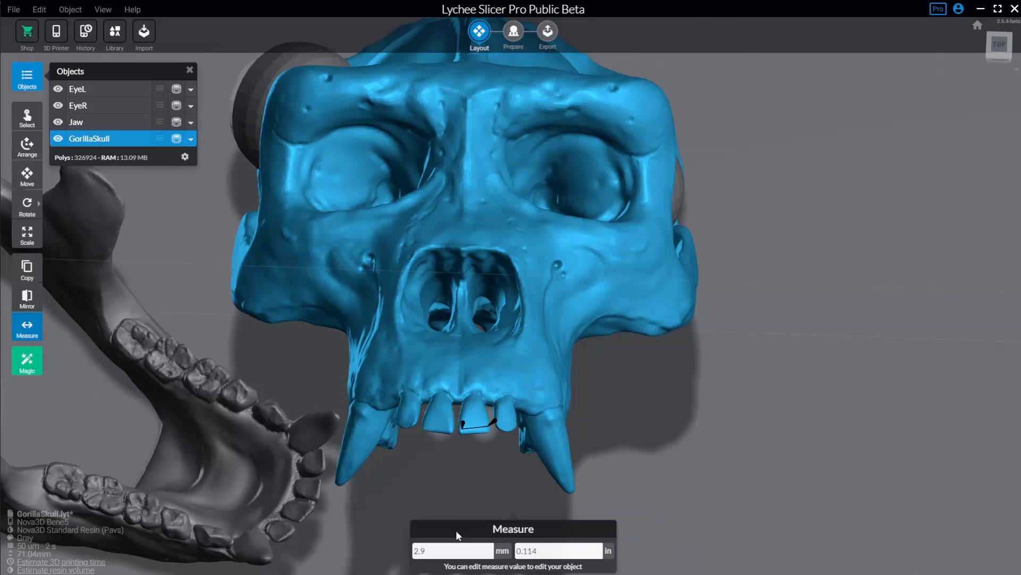
Step: Try rescaling GorillaSkull by setting the measured incisor width to 3 mm, and undo the change
left_click_drag(429, 552, 403, 552)
type("3")
key("Return")
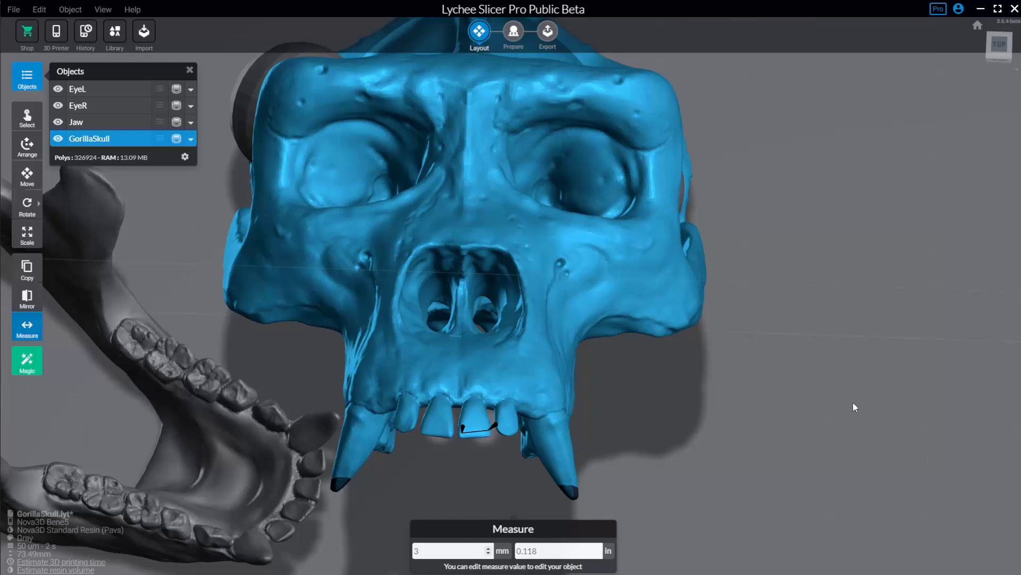
left_click_drag(771, 400, 772, 367)
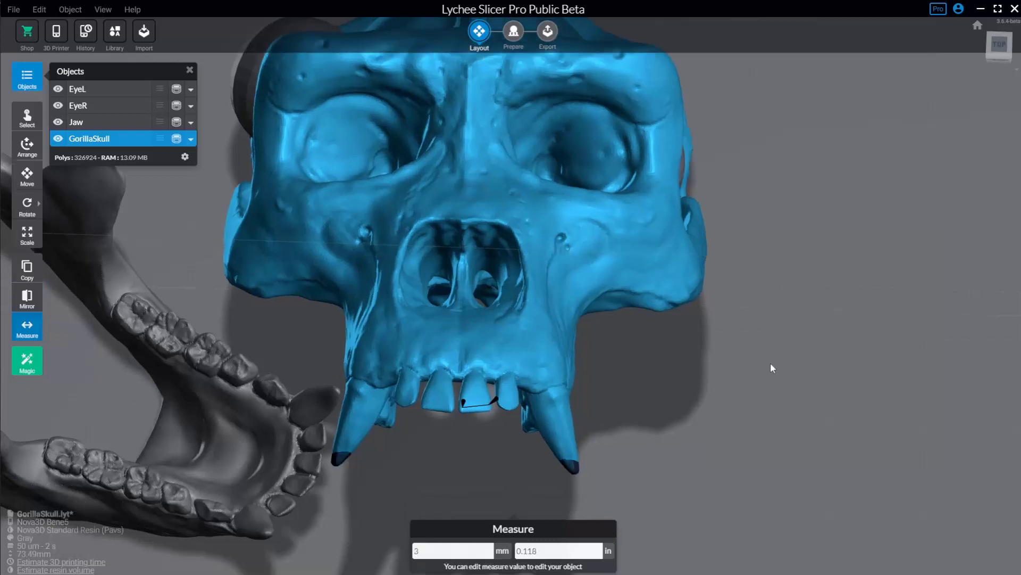
key("ctrl+z")
middle_click_drag(770, 358, 750, 325)
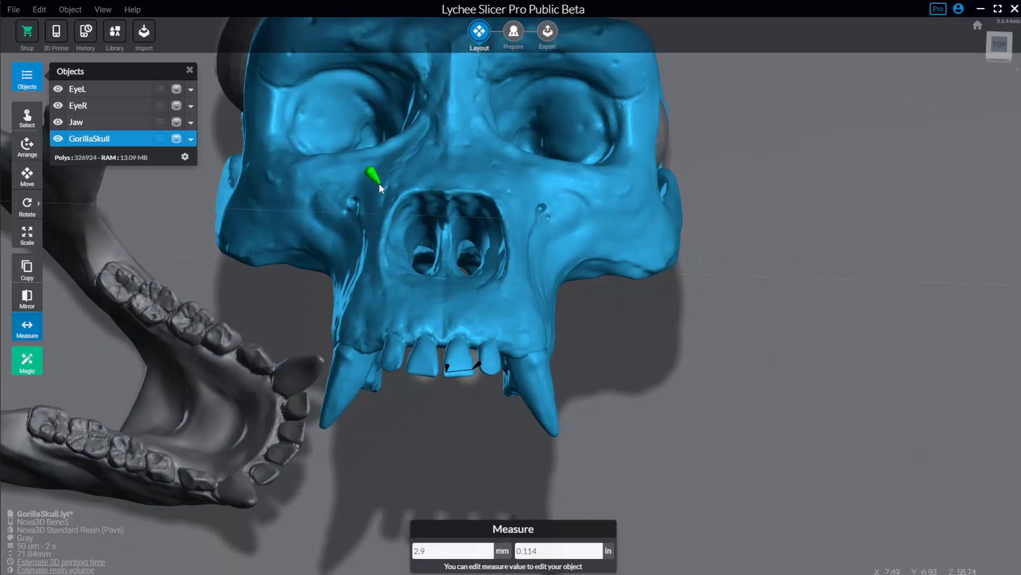
Step: Measure GorillaSkull across the nose between the two lower eye sockets, and from below one eye socket down to the upper jaw
left_click(379, 183)
left_click(535, 165)
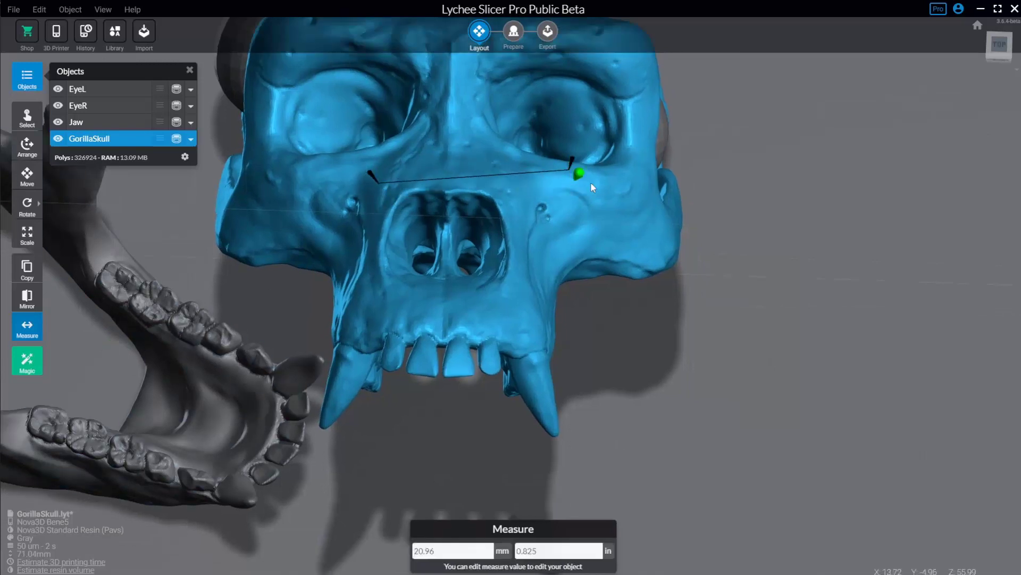
left_click(538, 197)
left_click(518, 321)
left_click(352, 143)
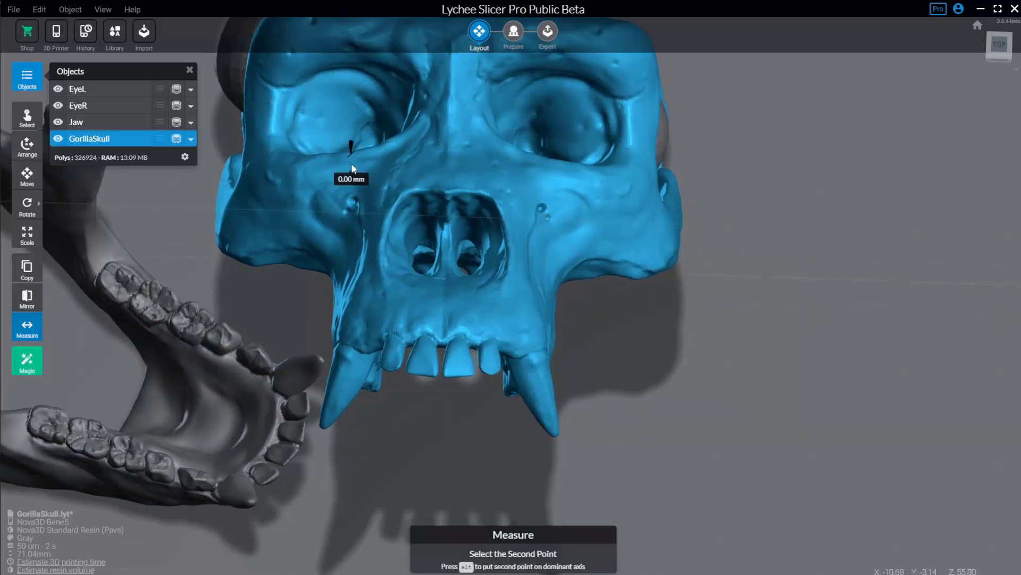
left_click(367, 274)
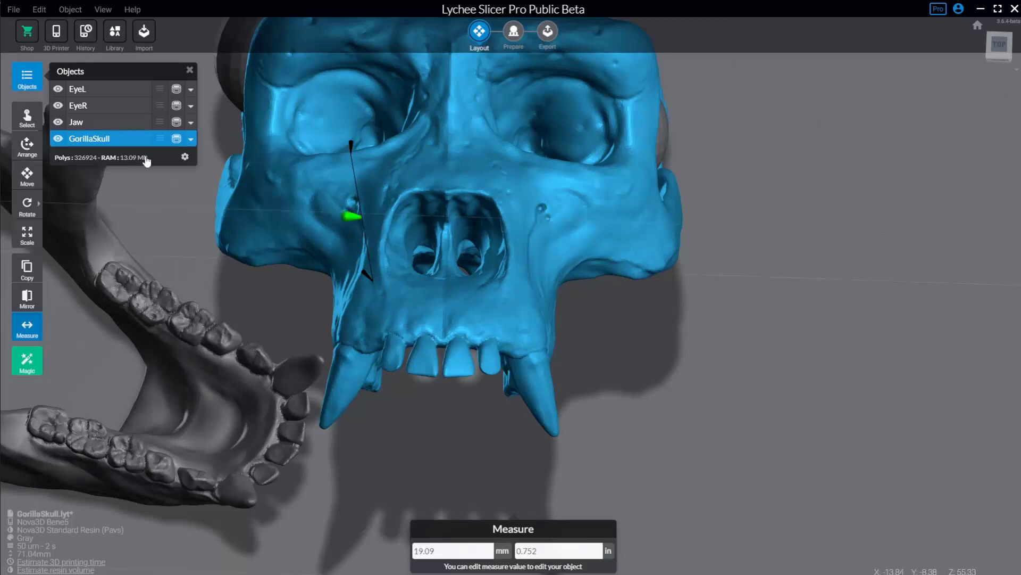
Step: Leave the measurement and bring up the Magic options with all four objects selected
mouse_move(26, 360)
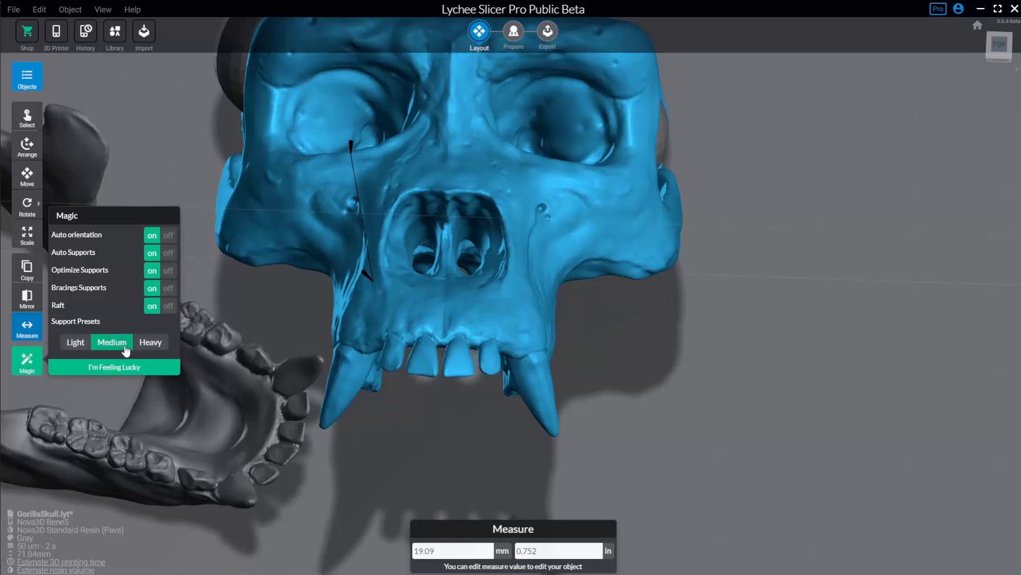
left_click(107, 369)
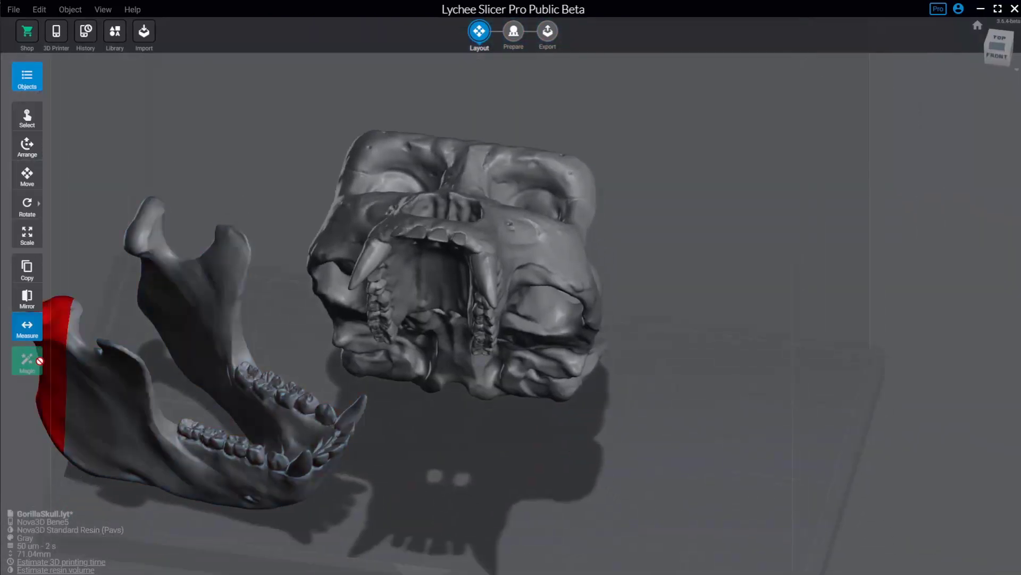
middle_click_drag(167, 299, 231, 247)
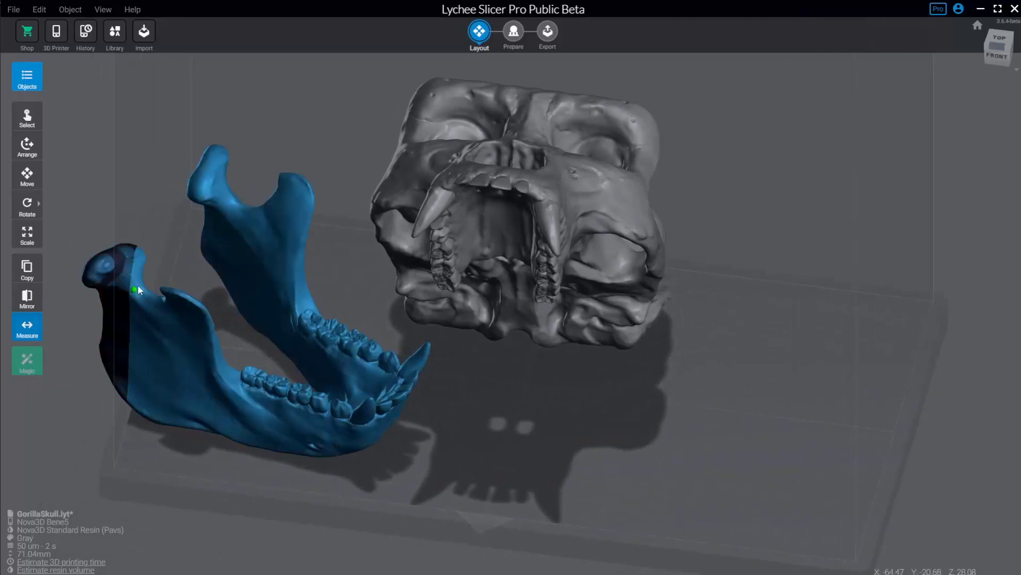
left_click(42, 368)
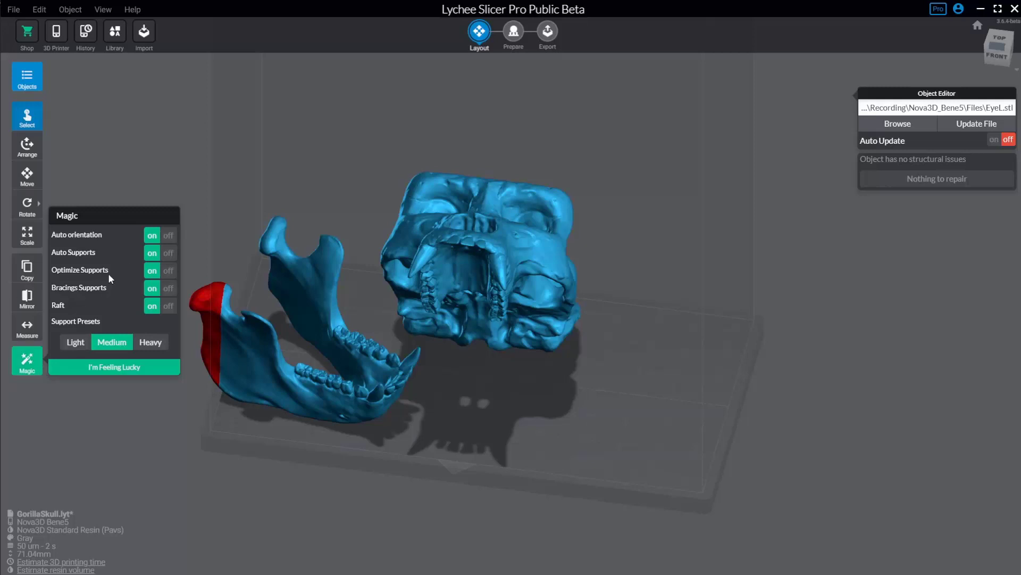
Step: Try switching Auto orientation, Auto Supports, Optimize Supports, Bracings Supports and Raft off in the Magic options, and turn them all back on
left_click(167, 236)
left_click(152, 253)
left_click(150, 235)
left_click(169, 236)
left_click(168, 253)
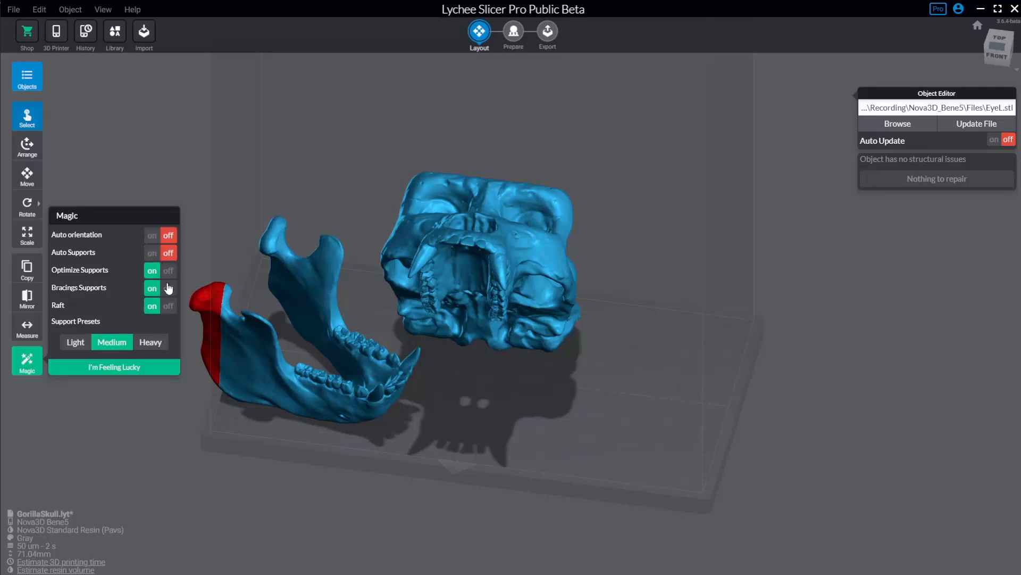
left_click(168, 287)
left_click(168, 306)
left_click(168, 270)
left_click(152, 236)
left_click(152, 253)
left_click(152, 271)
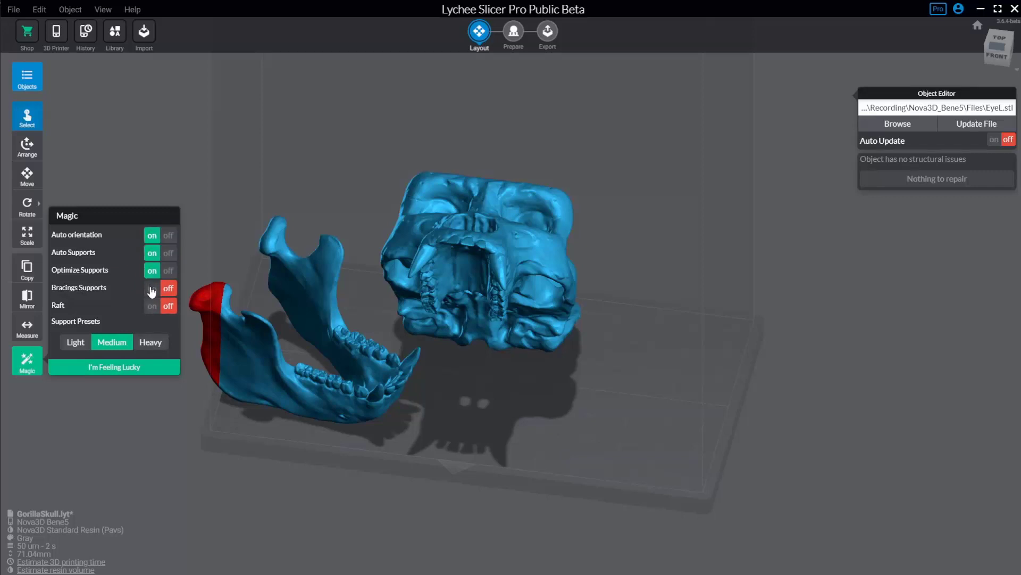
left_click(152, 288)
left_click(153, 306)
Step: Look over the Magic options once more with the Medium support preset, and deselect all objects
right_click_drag(238, 138, 257, 210)
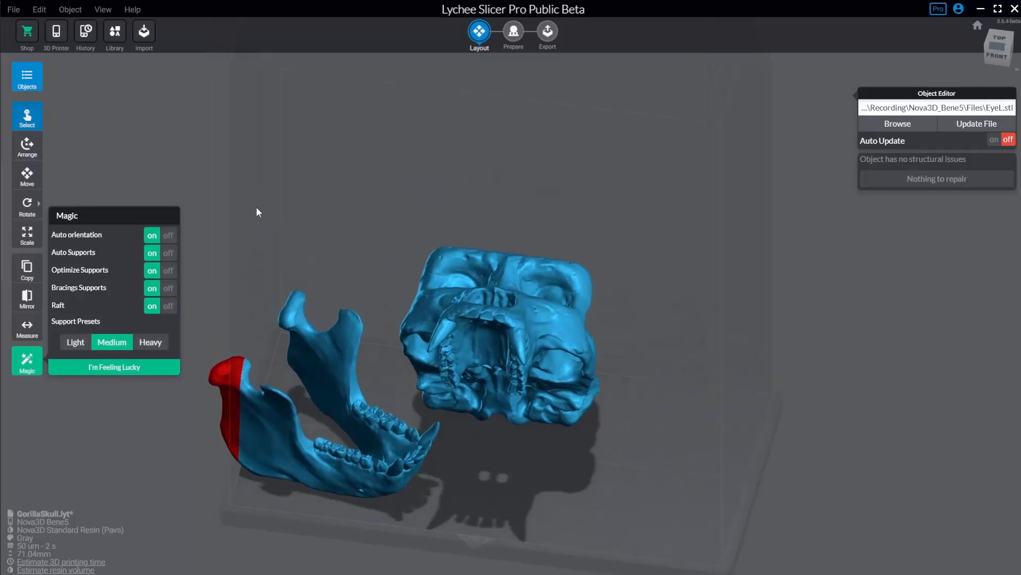
left_click(114, 367)
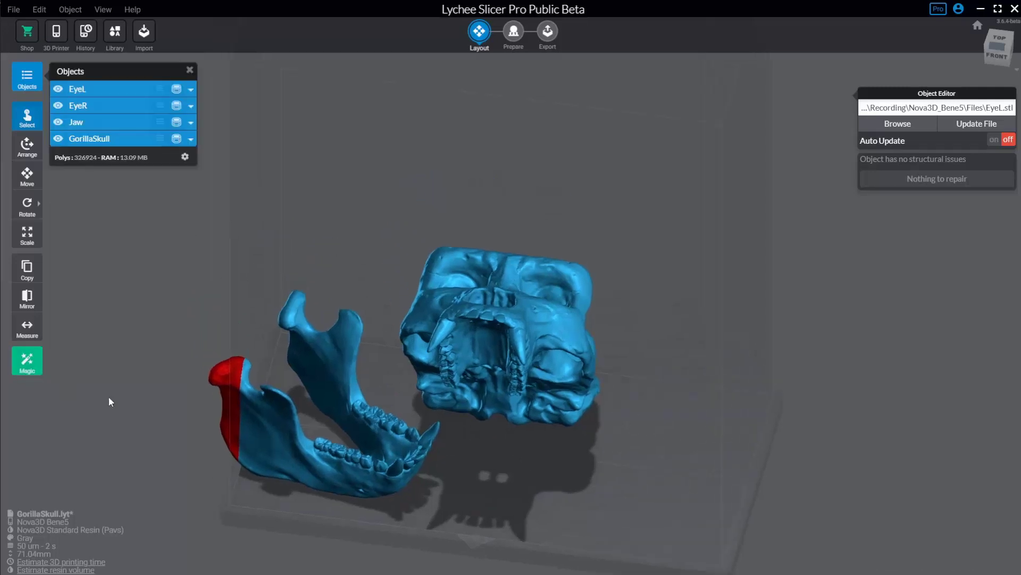
left_click(34, 373)
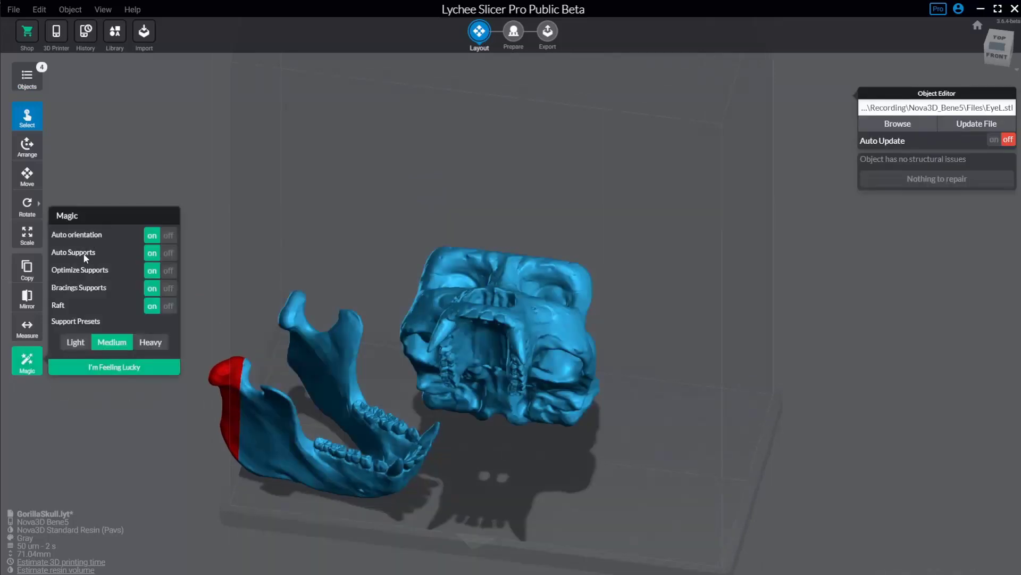
left_click(101, 154)
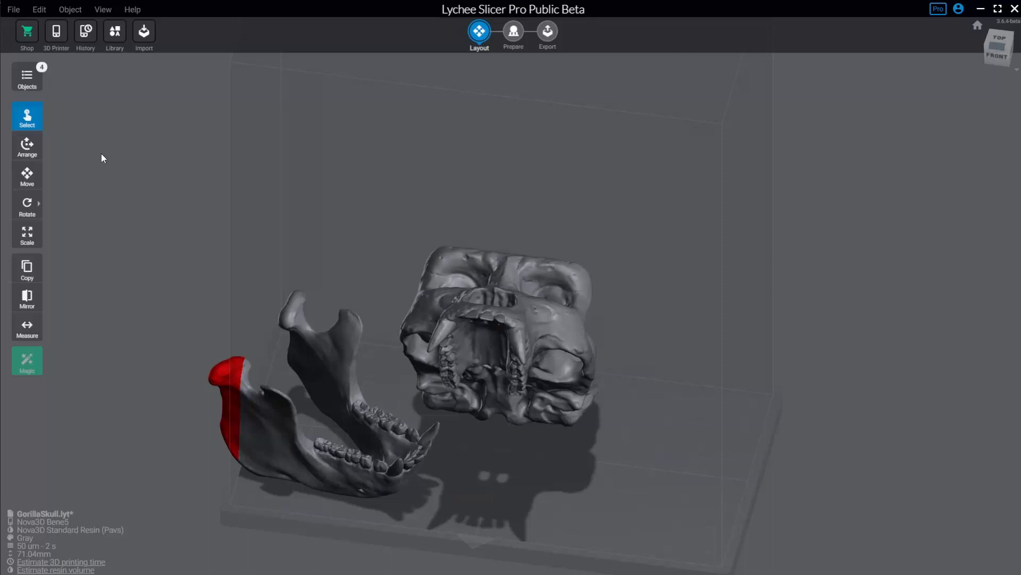
Step: Open the slicer's configuration and examine the Global Settings, the Printers and resins page and the Shortcut Editor's key assignments
left_click(14, 11)
left_click(26, 204)
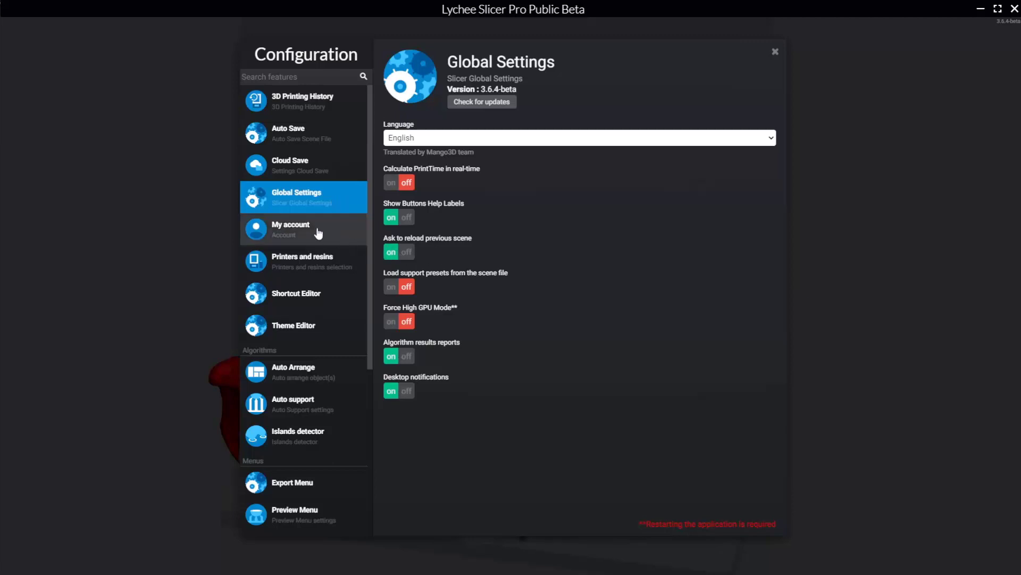
left_click(319, 264)
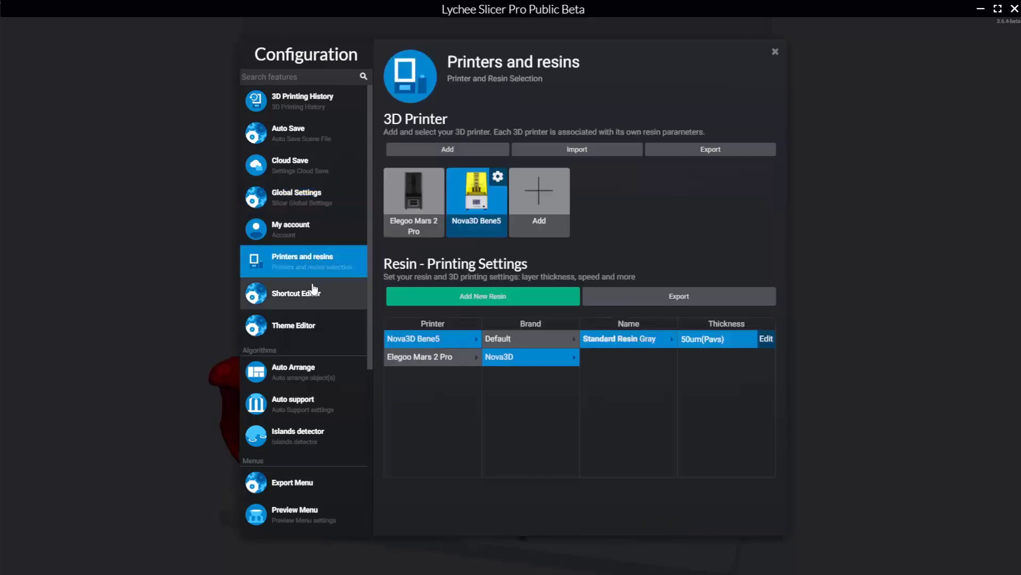
left_click(298, 292)
scroll(518, 184, "down", 12)
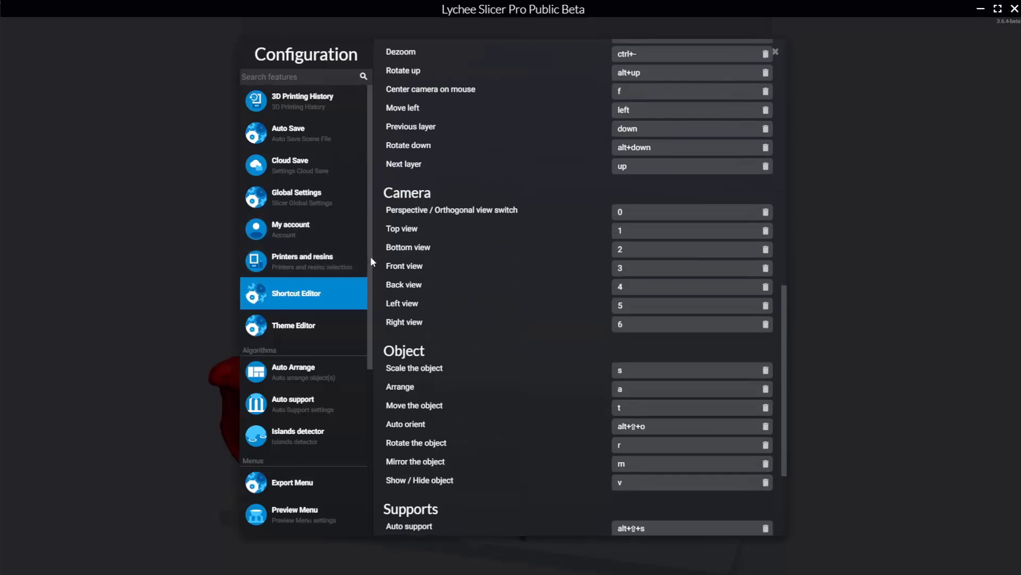
Step: Review the Auto Arrange, Auto support and Islands detector algorithm settings in the configuration
scroll(365, 298, "down", 3)
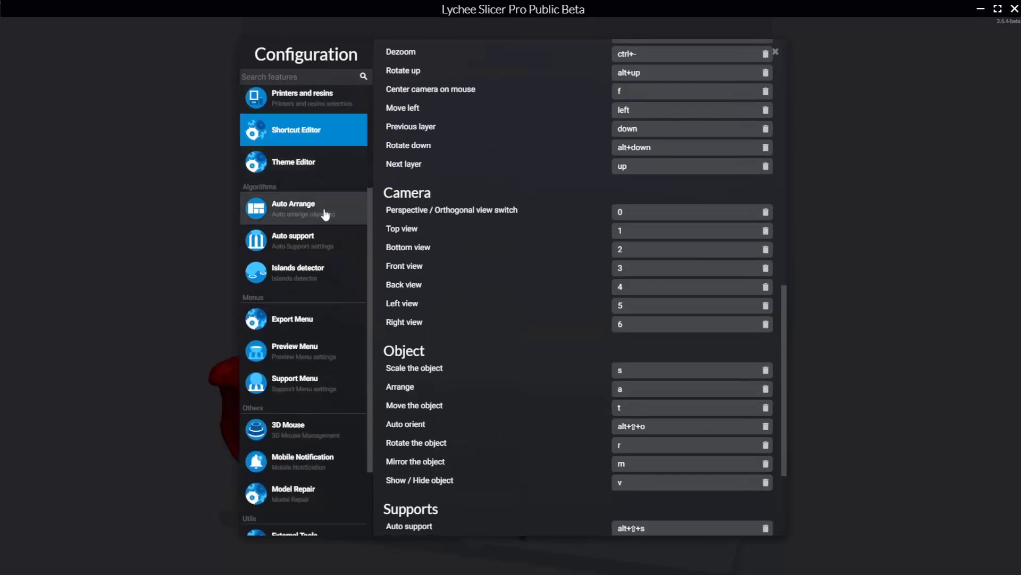
left_click(308, 213)
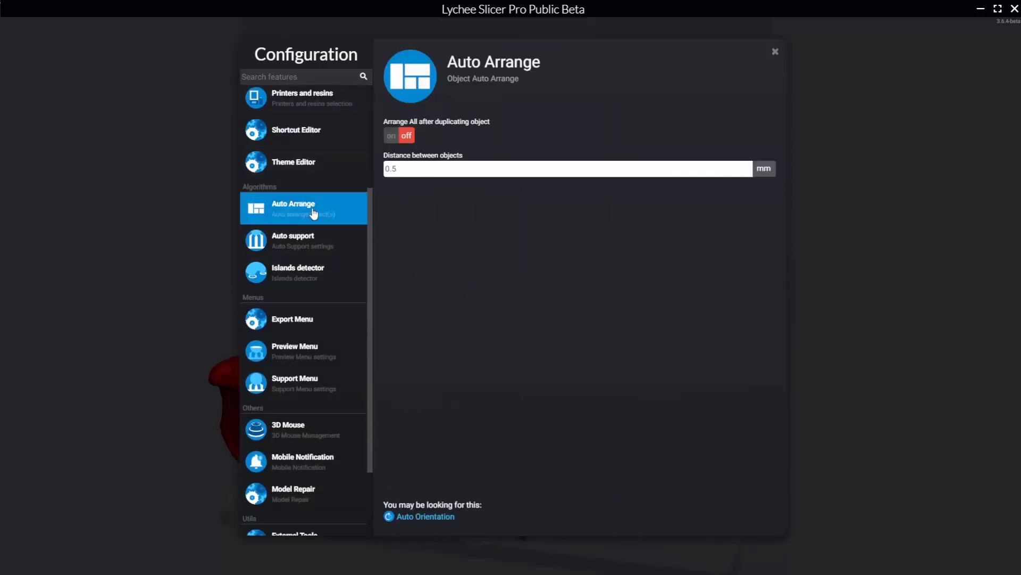
left_click(306, 242)
scroll(524, 196, "down", 1)
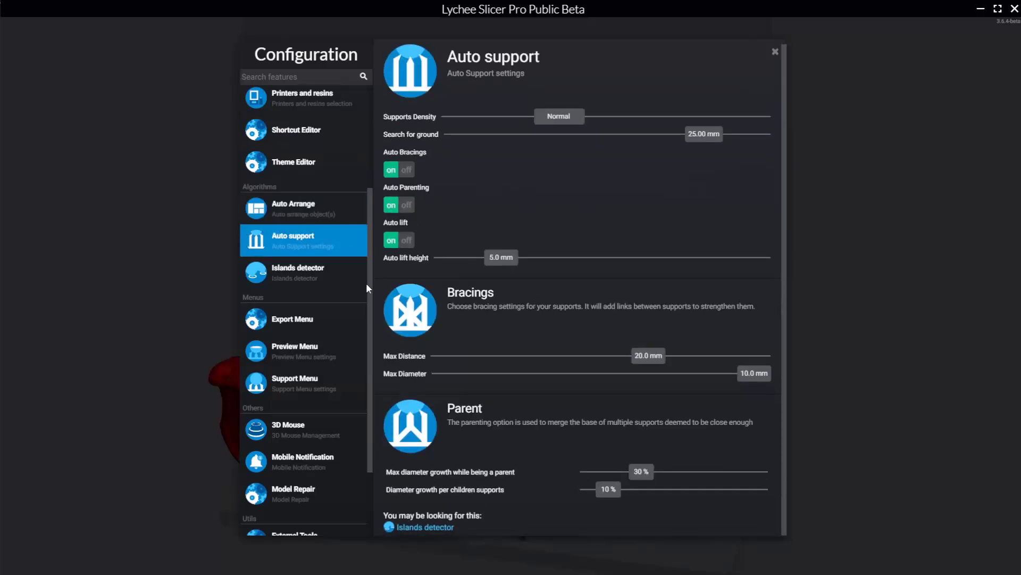
left_click(274, 274)
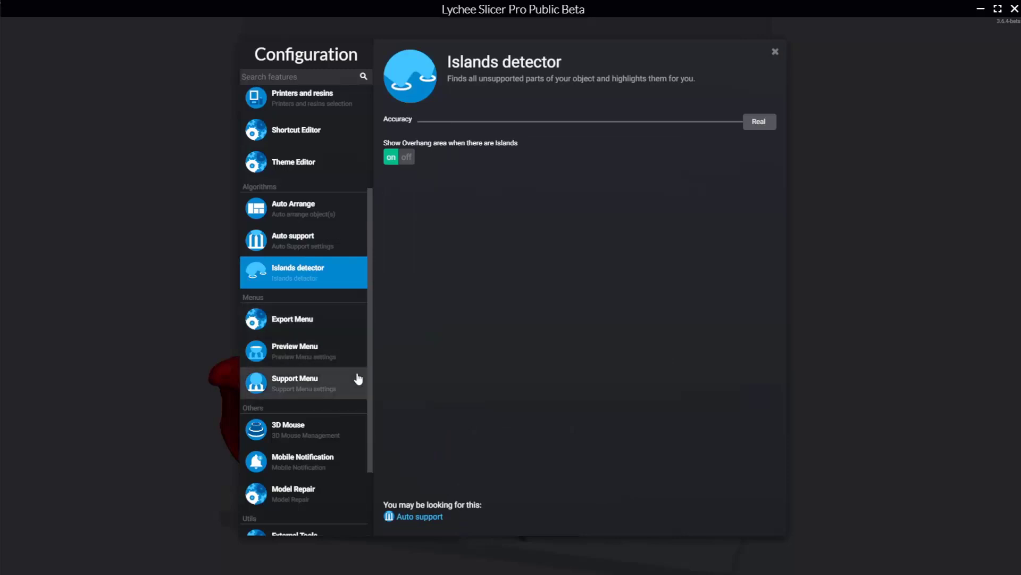
Step: Review the 3D Navigation and 3D View settings, and close the configuration
scroll(341, 428, "down", 3)
left_click(298, 486)
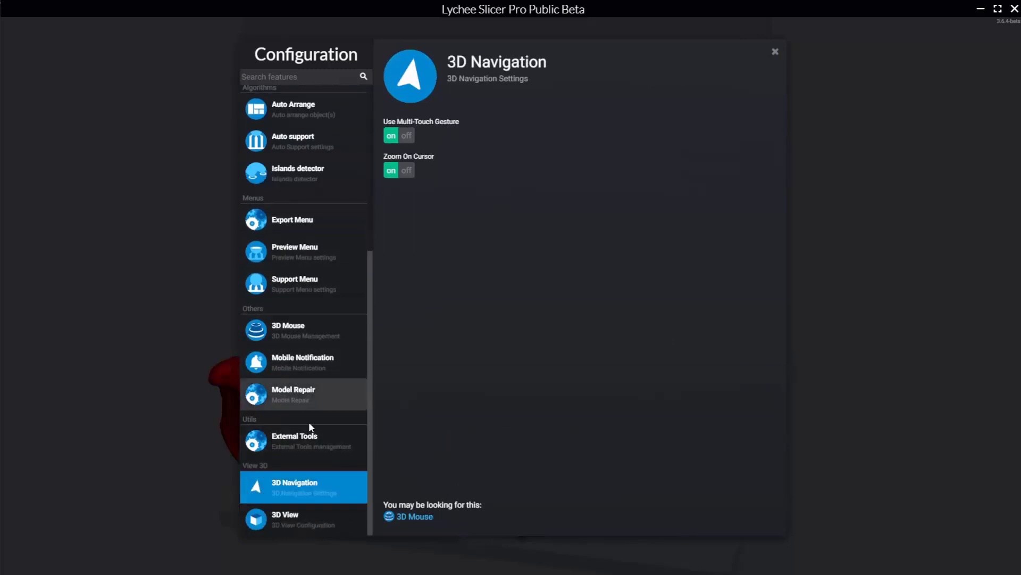
left_click(316, 524)
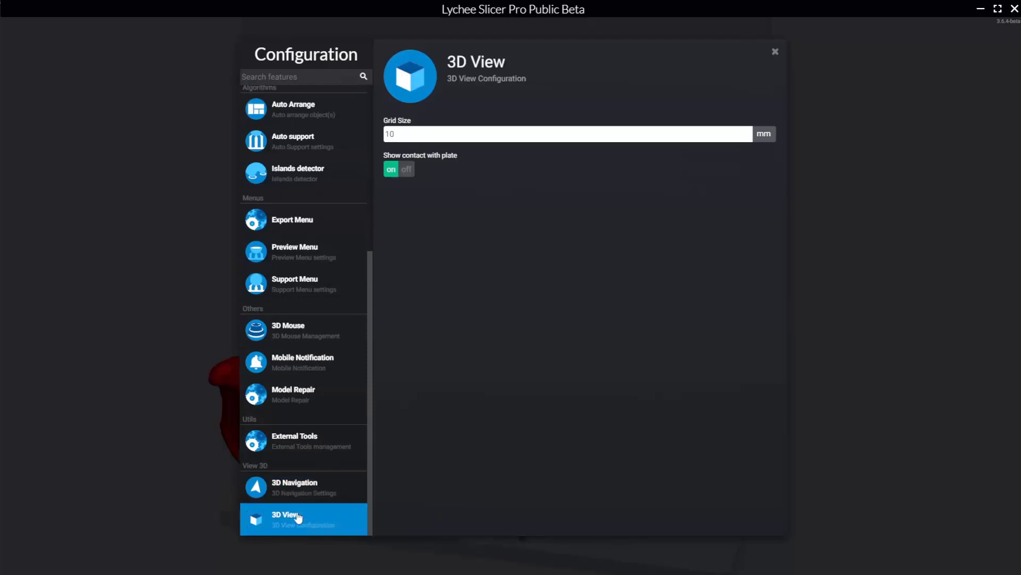
left_click_drag(370, 282, 404, 117)
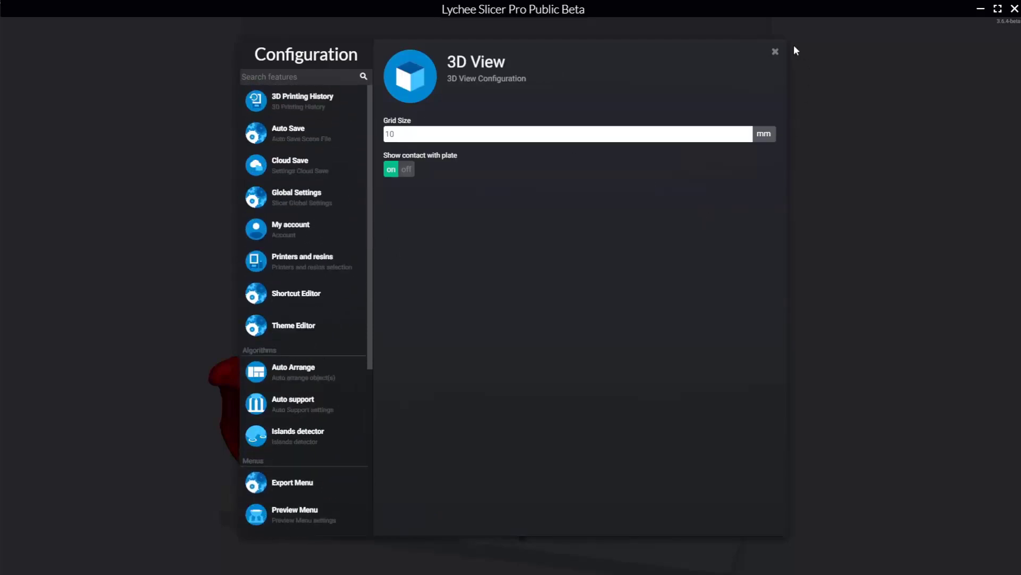
left_click(775, 52)
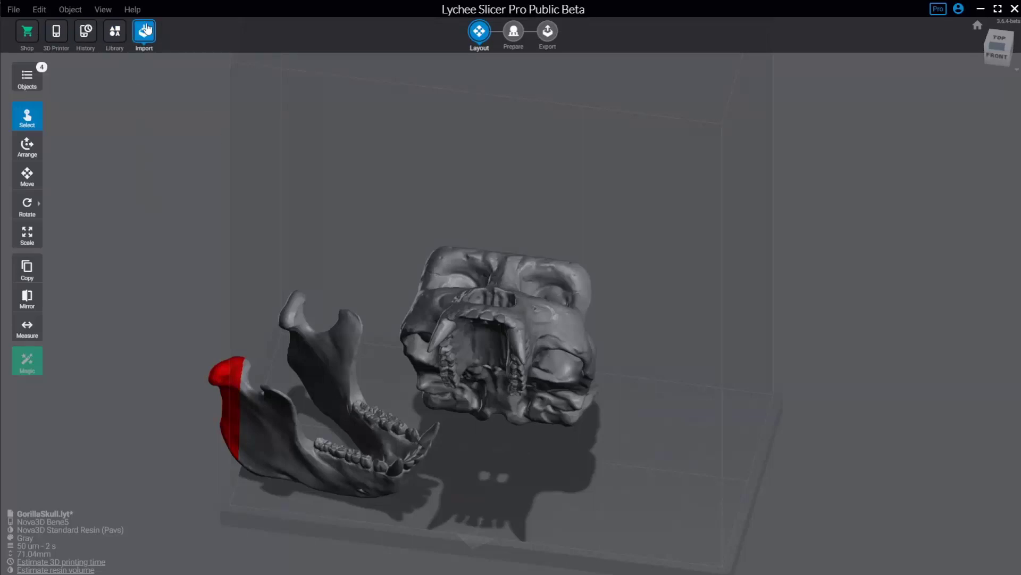
Step: Check the Shop feature and dismiss its notice, and view the printer and resin selection briefly
left_click(26, 31)
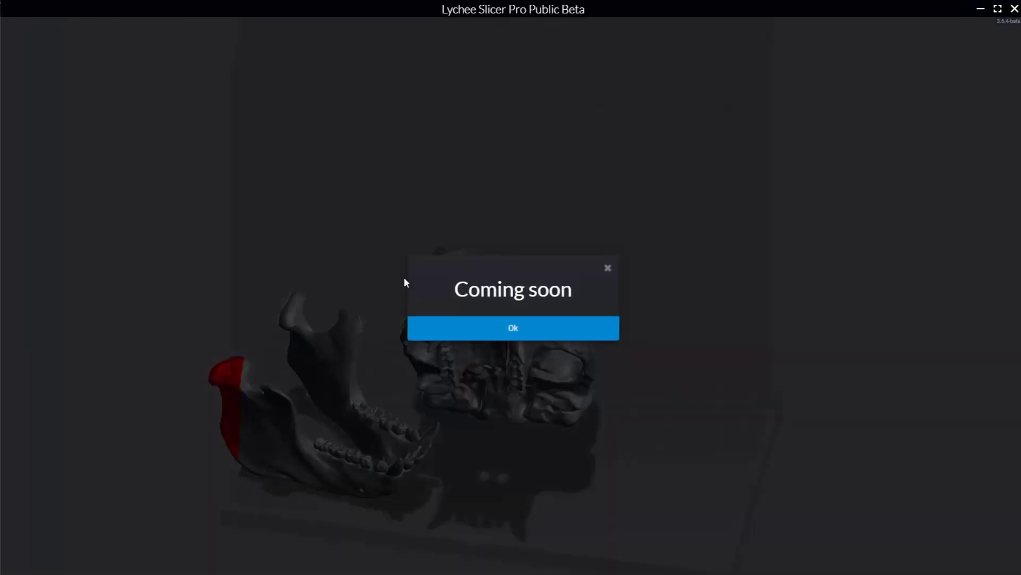
left_click(473, 325)
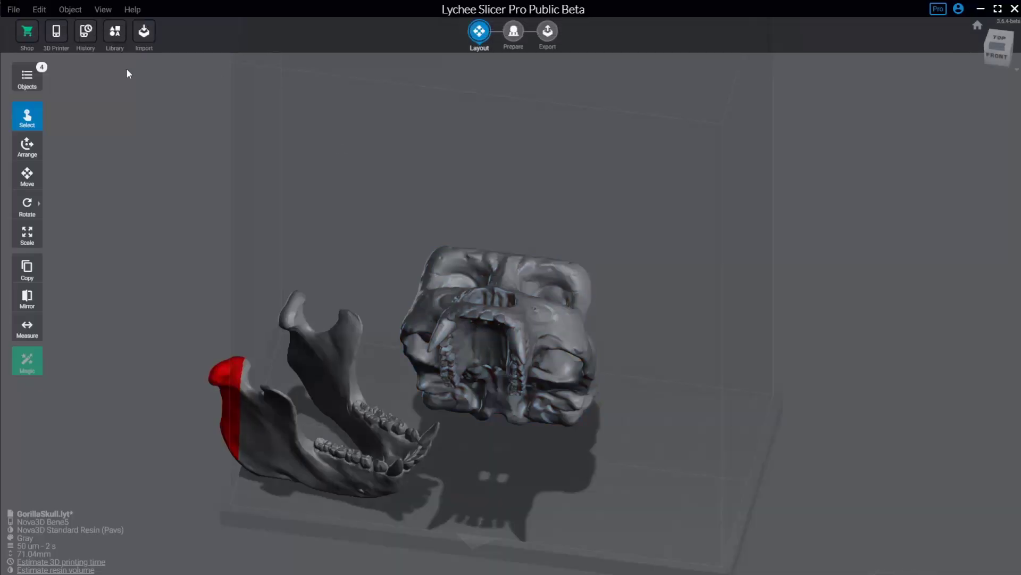
left_click(58, 36)
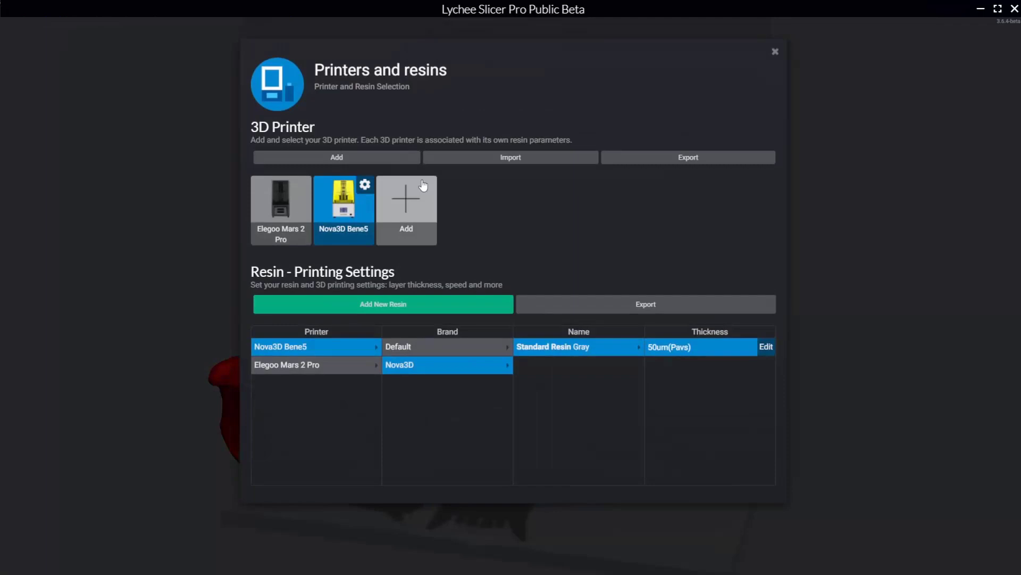
left_click(774, 52)
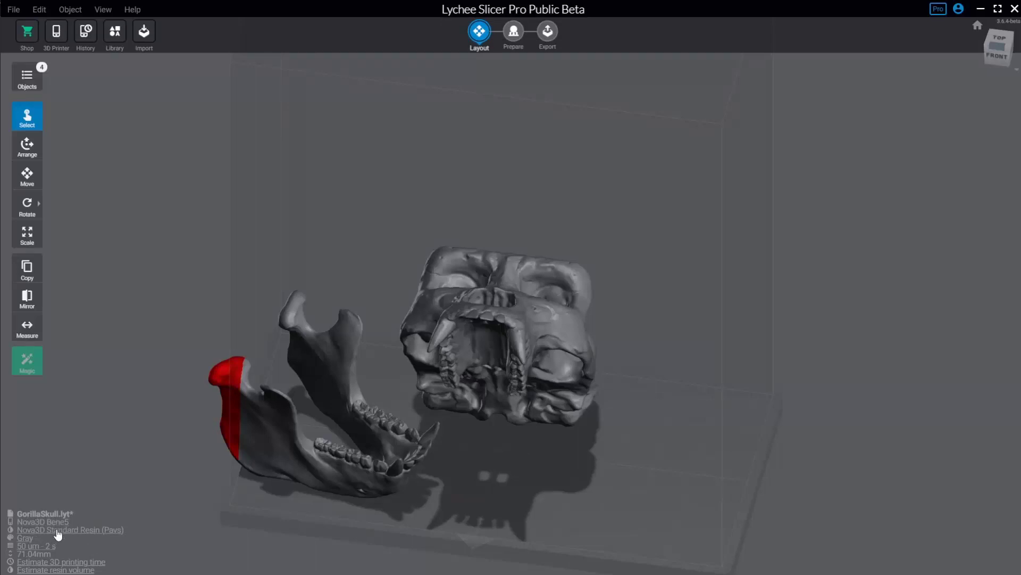
Step: Open the printer and resin selection and look through the catalogue of printers available to add
left_click(56, 33)
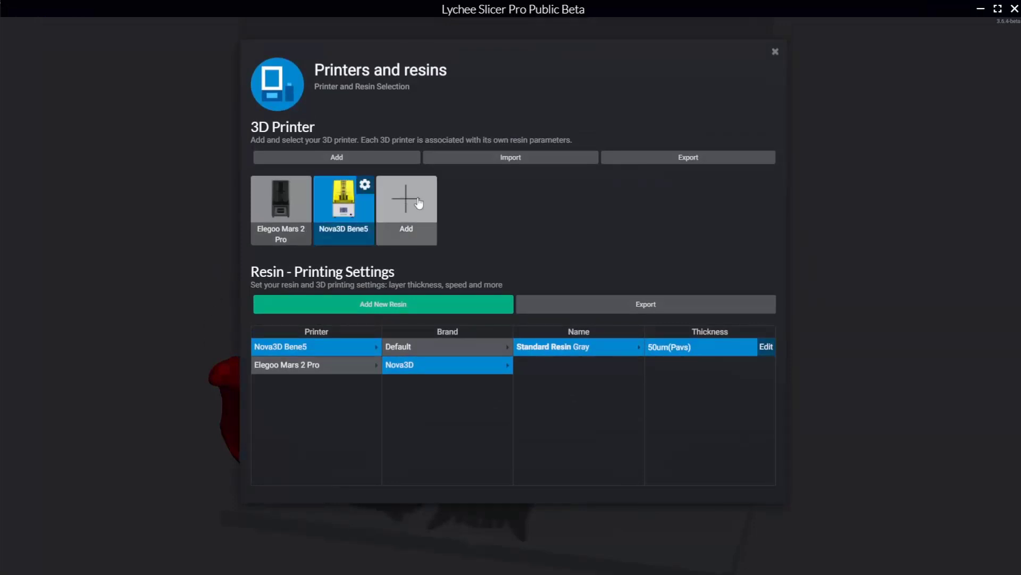
left_click(355, 213)
left_click(396, 211)
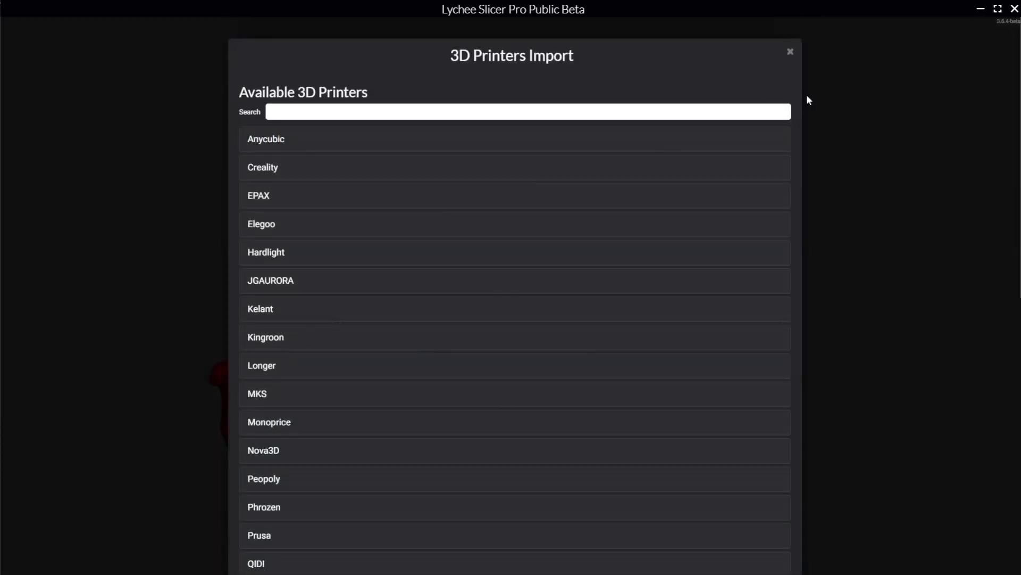
scroll(396, 251, "down", 2)
scroll(399, 266, "down", 8)
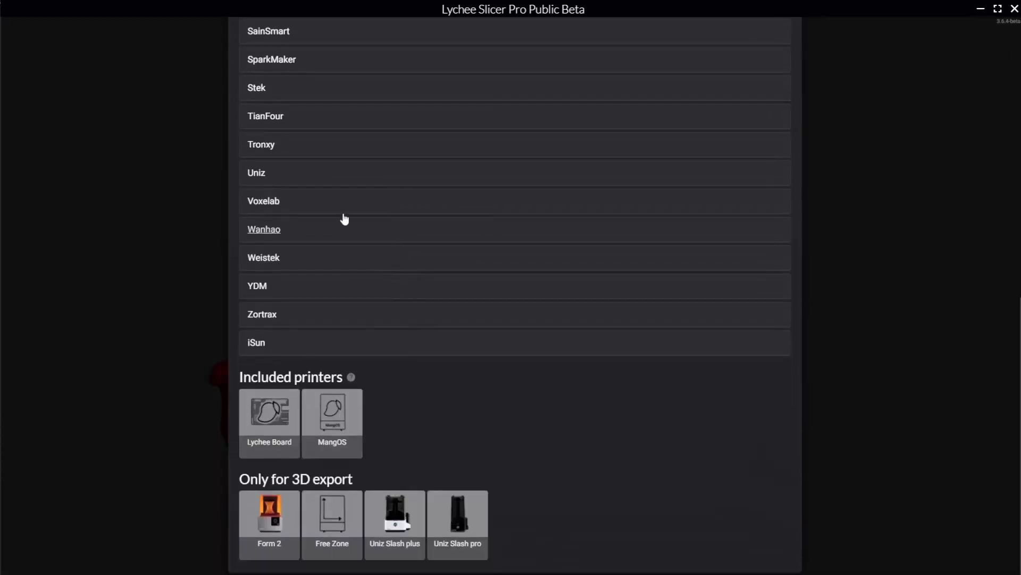
scroll(345, 219, "up", 8)
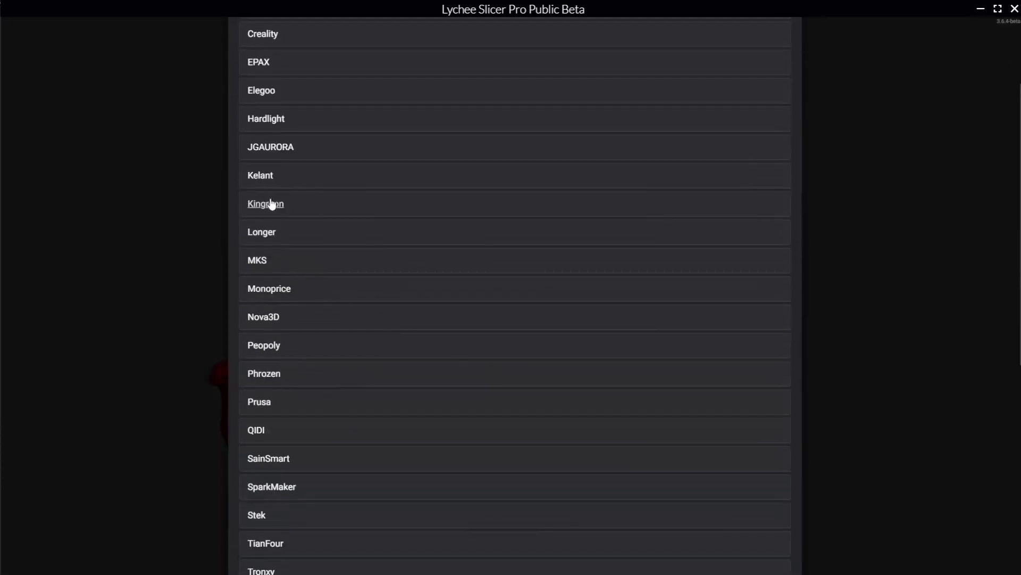
scroll(269, 203, "up", 2)
Step: Examine the Nova3D and Elegoo printer models in the catalogue, and return to the printer and resin selection
left_click(333, 415)
scroll(400, 351, "down", 4)
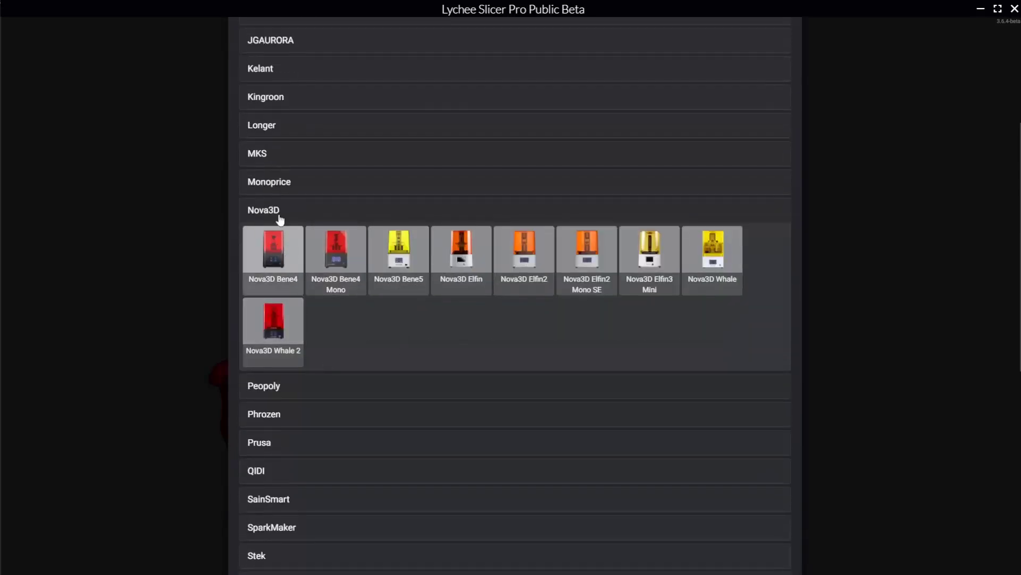
scroll(365, 186, "up", 2)
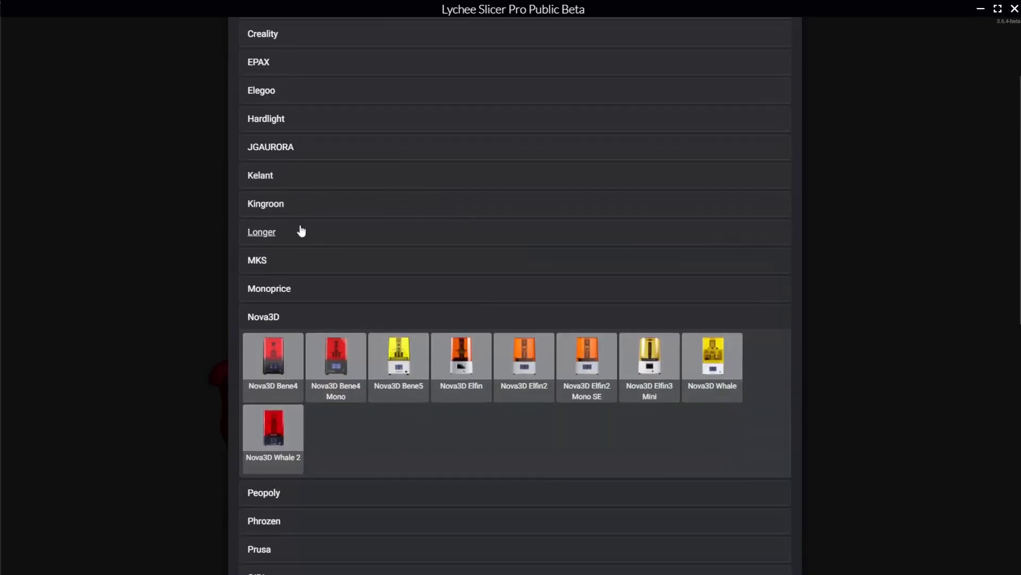
left_click(318, 92)
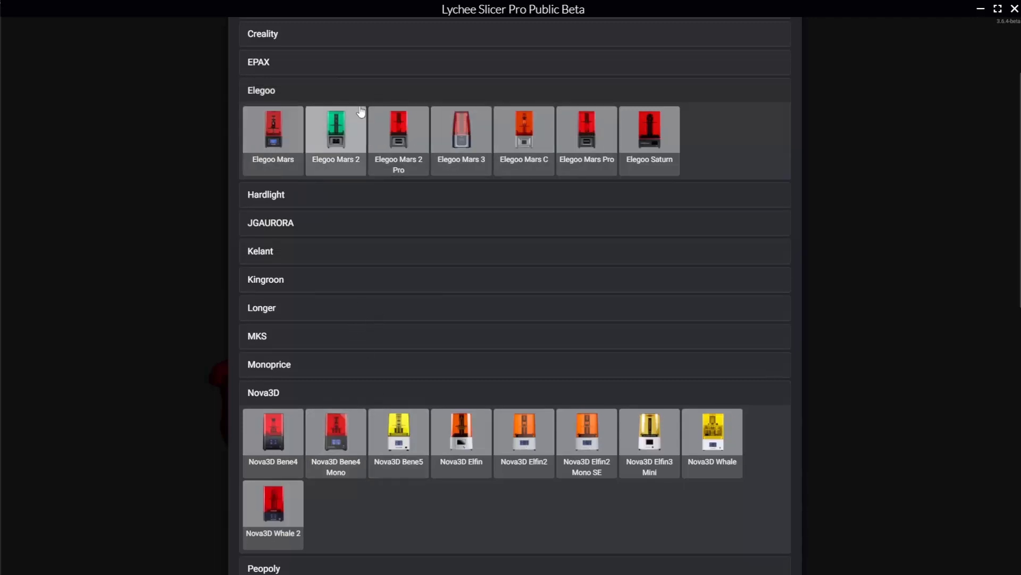
left_click(324, 145)
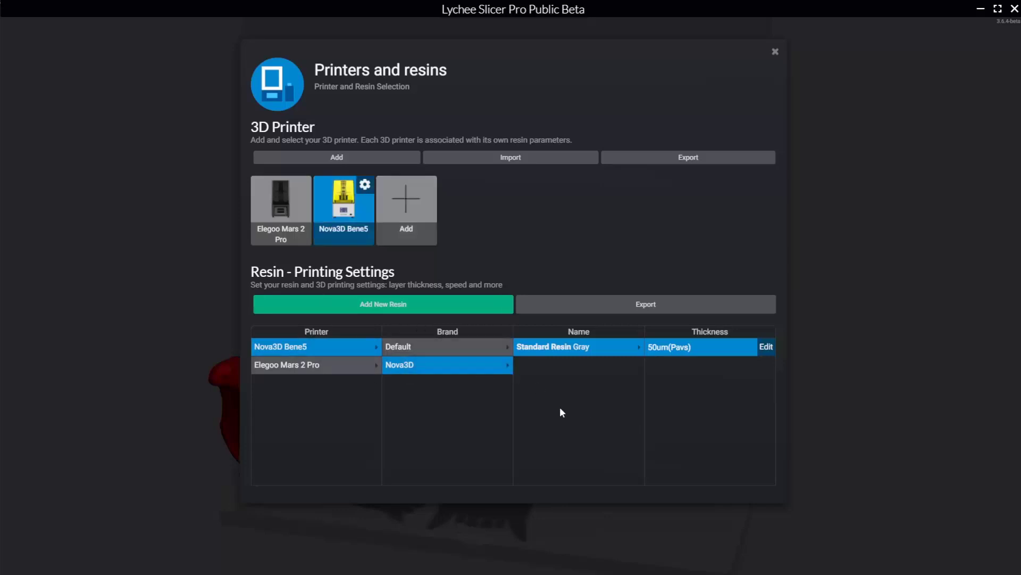
Step: Open the community resin profiles and filter them by printer brand Elegoo and model Mars 2 Pro
left_click(381, 305)
left_click(310, 184)
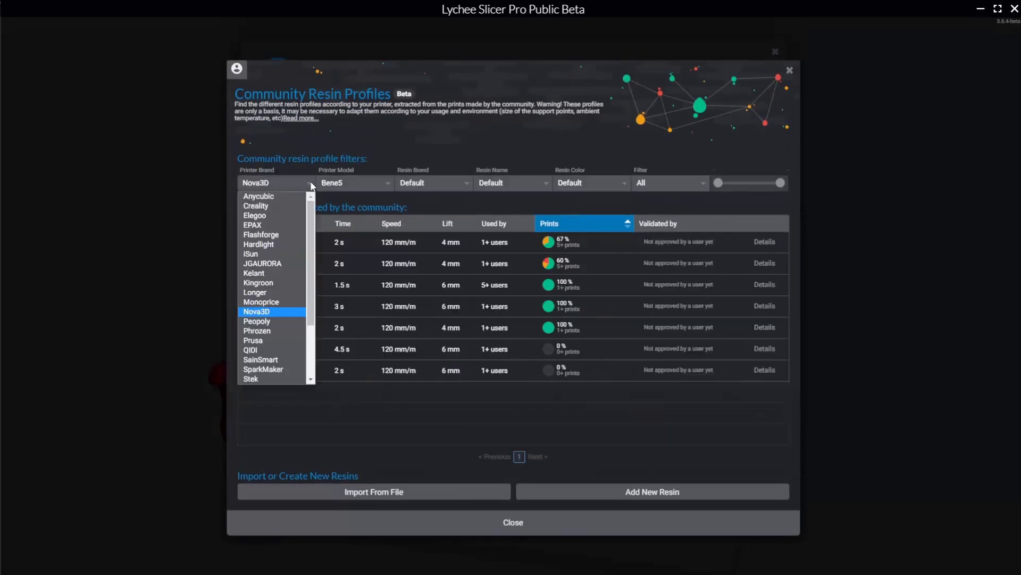
left_click(269, 215)
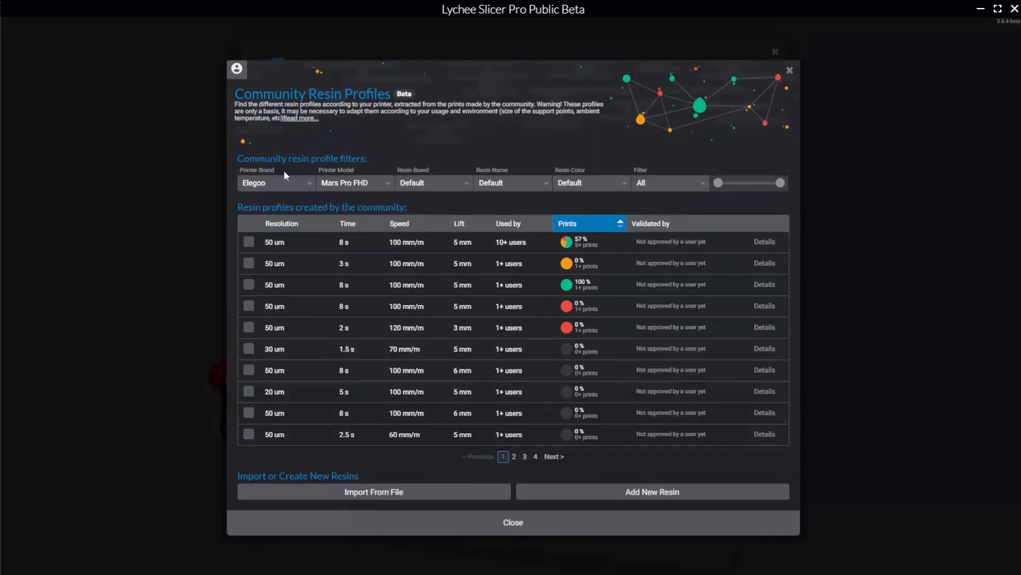
left_click(389, 182)
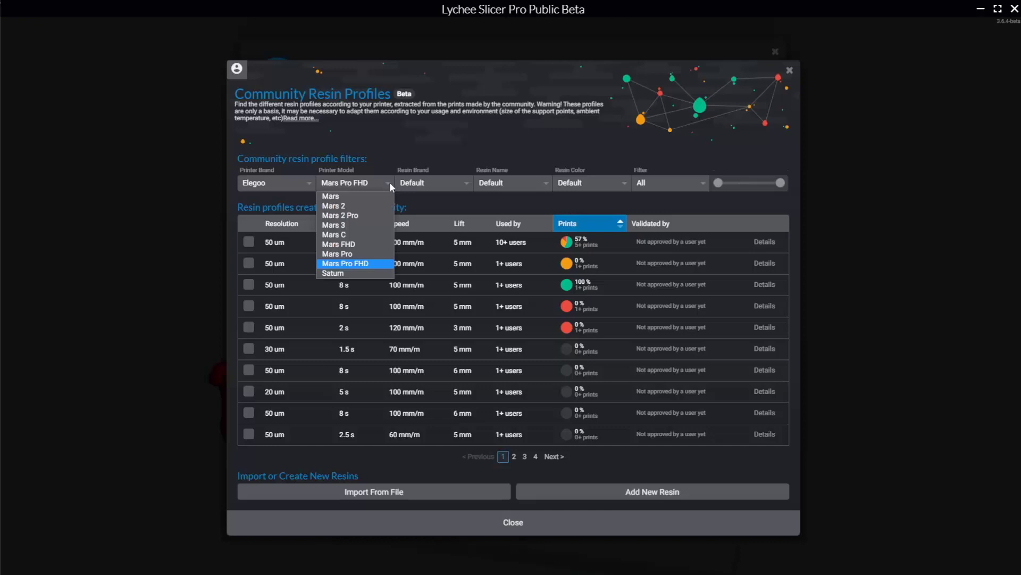
left_click(371, 216)
Step: Filter the community profiles to resin brand Elegoo, resin name ABS-Like and color Grey
left_click(454, 183)
left_click(441, 237)
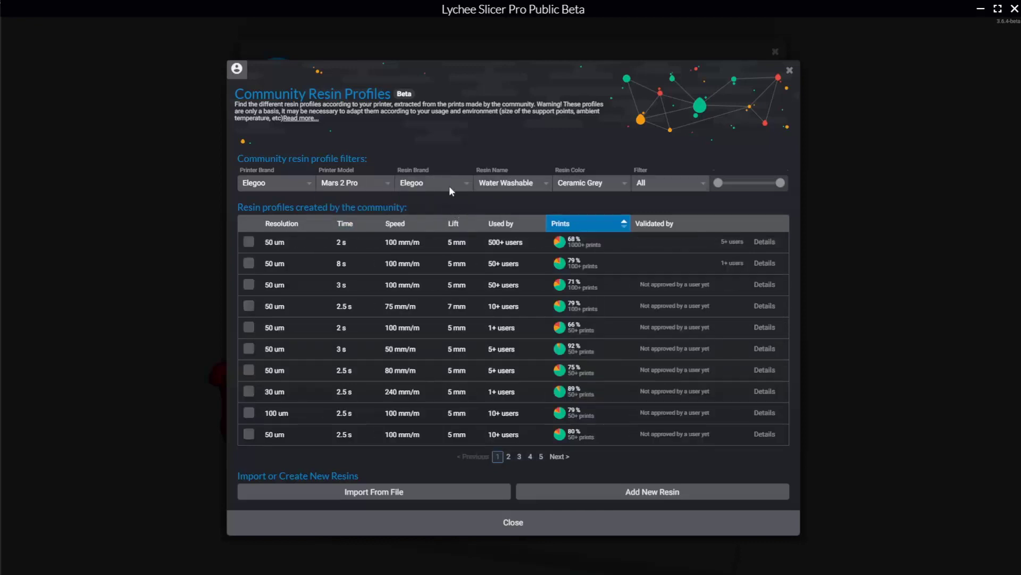
left_click(531, 183)
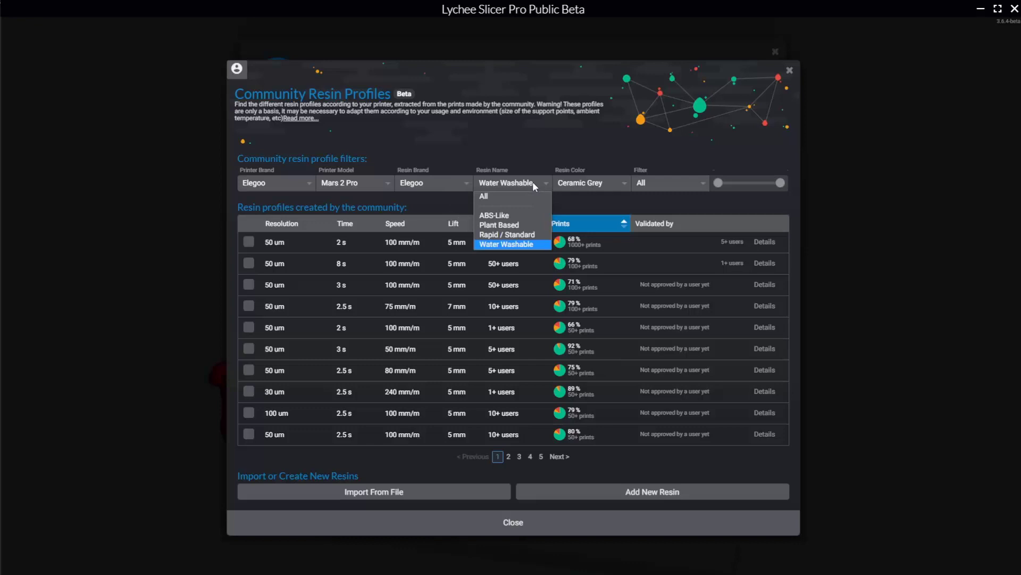
left_click(526, 214)
left_click(608, 182)
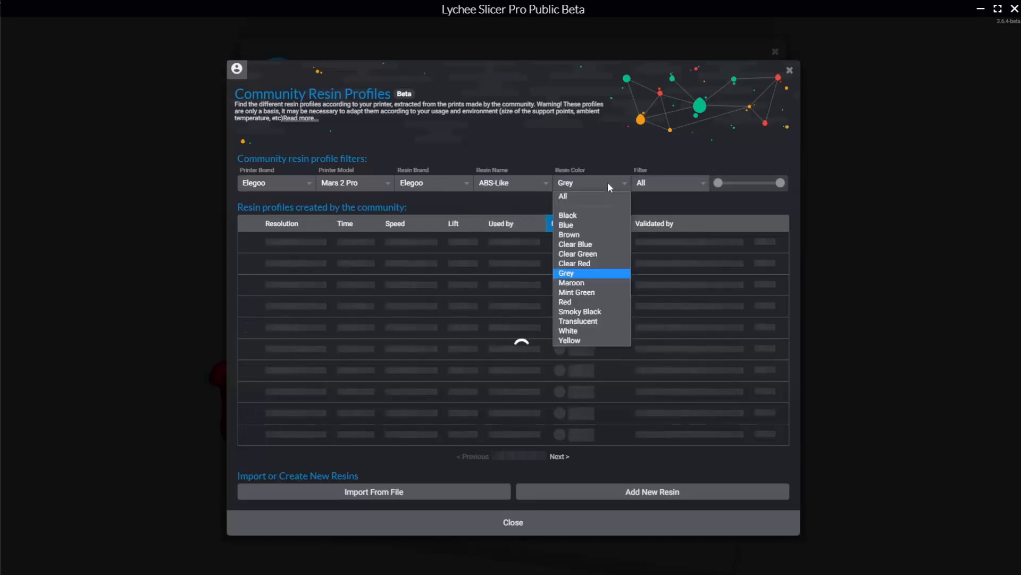
left_click(607, 182)
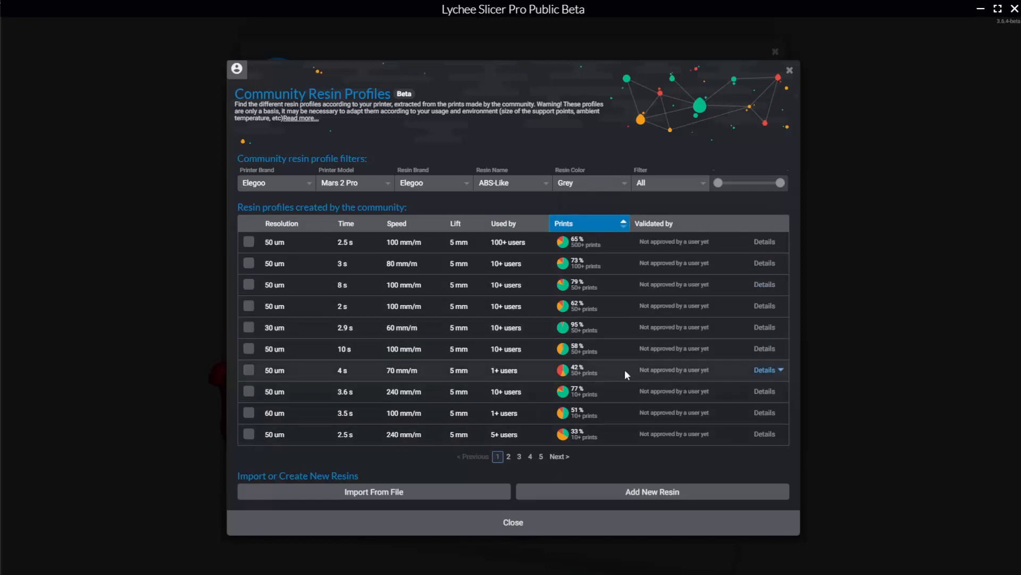
Step: View the details of the 50 um, 2.5 s ABS-Like Grey profile with the most users and add it to the Elegoo Mars 2 Pro
left_click(766, 242)
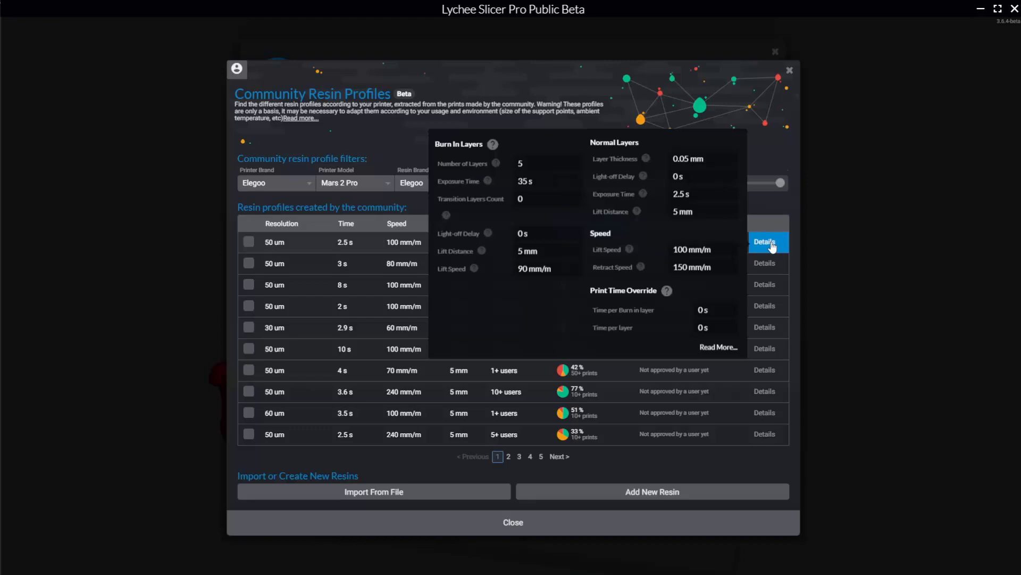
left_click(771, 242)
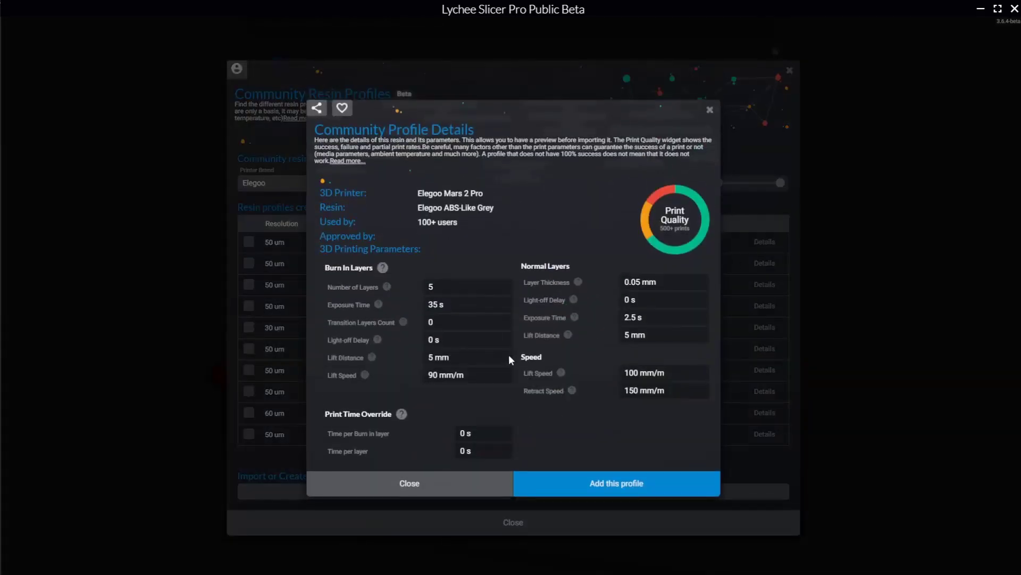
left_click(577, 483)
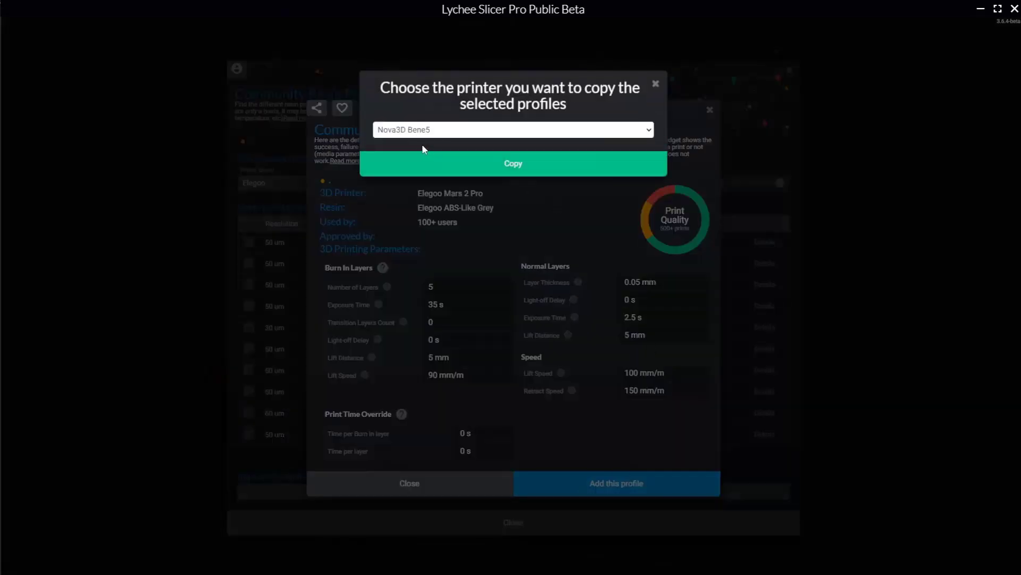
left_click(436, 132)
left_click(424, 149)
left_click(457, 171)
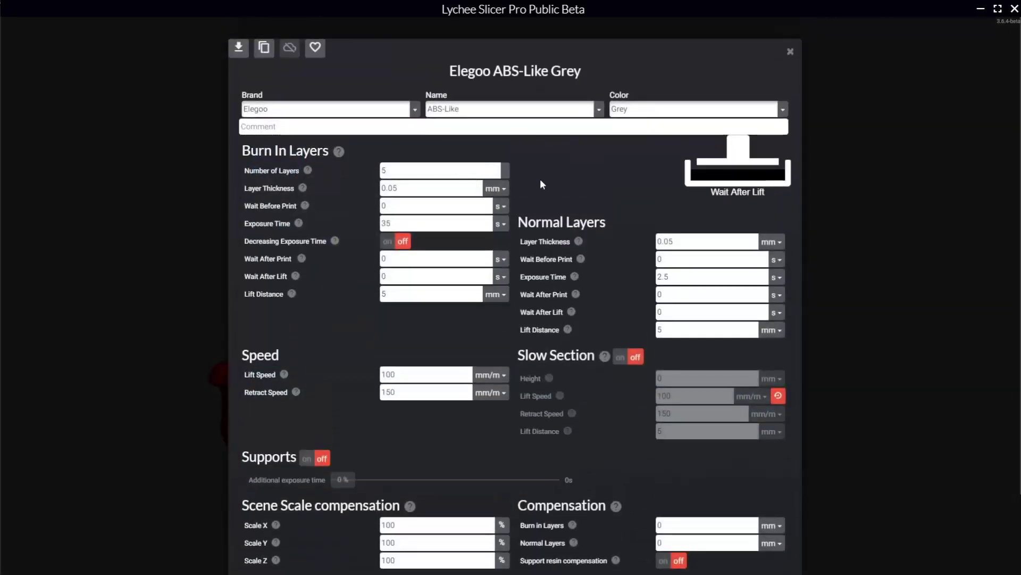
Step: Review the added ABS-Like Grey resin's burn-in, normal layer, speed and compensation settings, and accept them
scroll(563, 246, "down", 3)
scroll(393, 296, "up", 1)
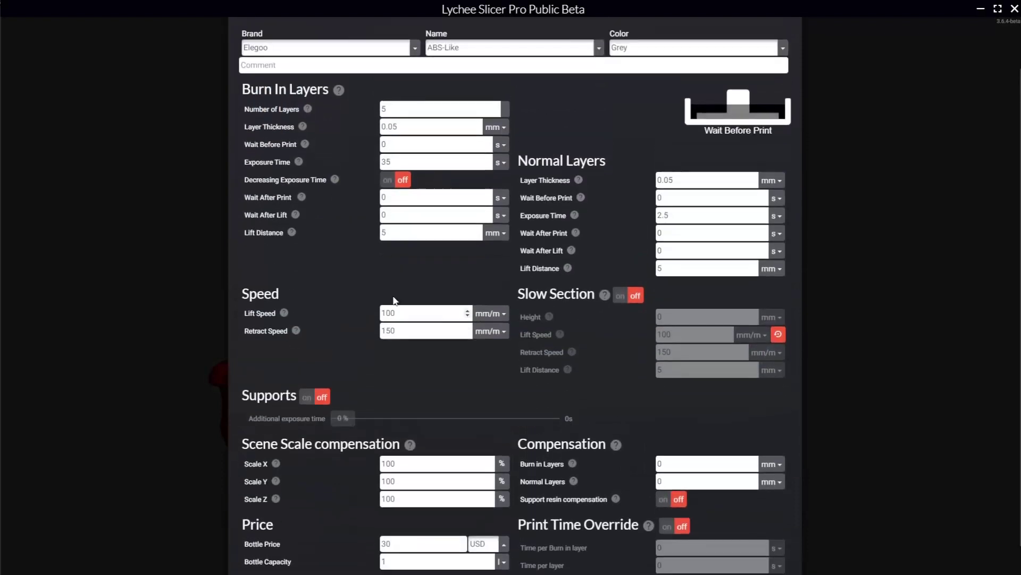
scroll(394, 301, "up", 1)
scroll(309, 140, "down", 2)
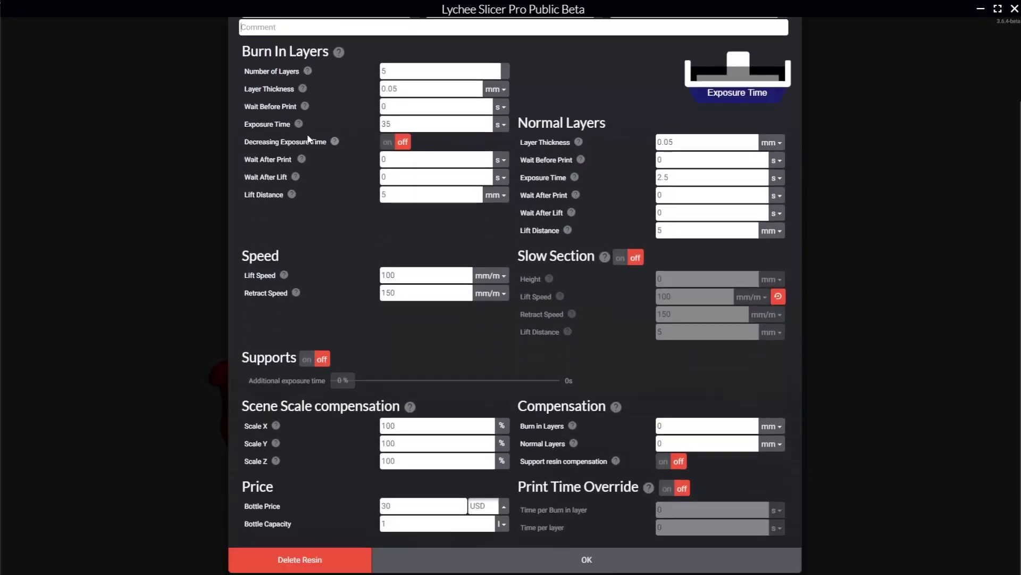
left_click(426, 561)
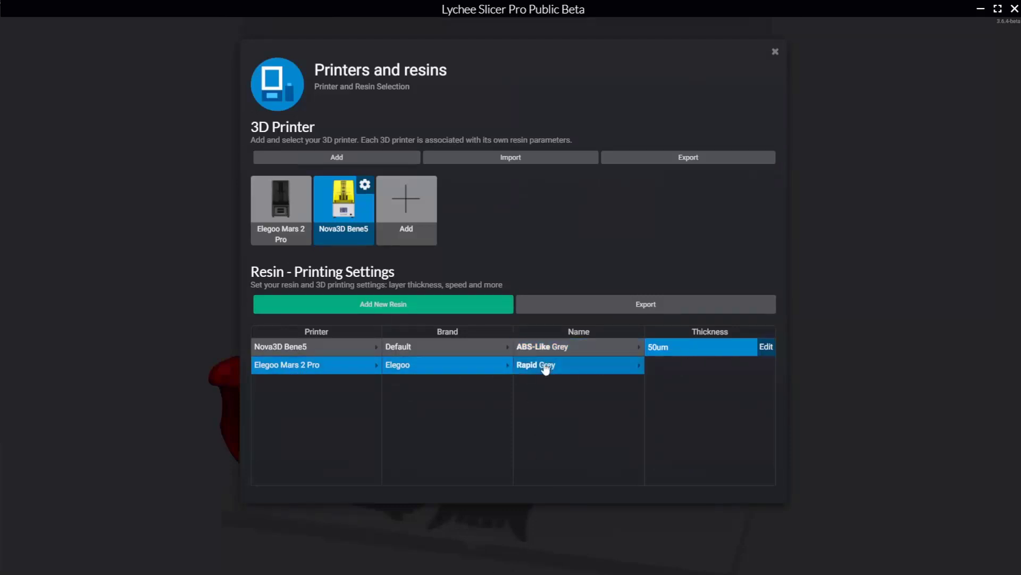
Step: Browse the Elegoo Mars 2 Pro's resins, inspect the 50um ABS-Like Grey settings, and close them
left_click(285, 362)
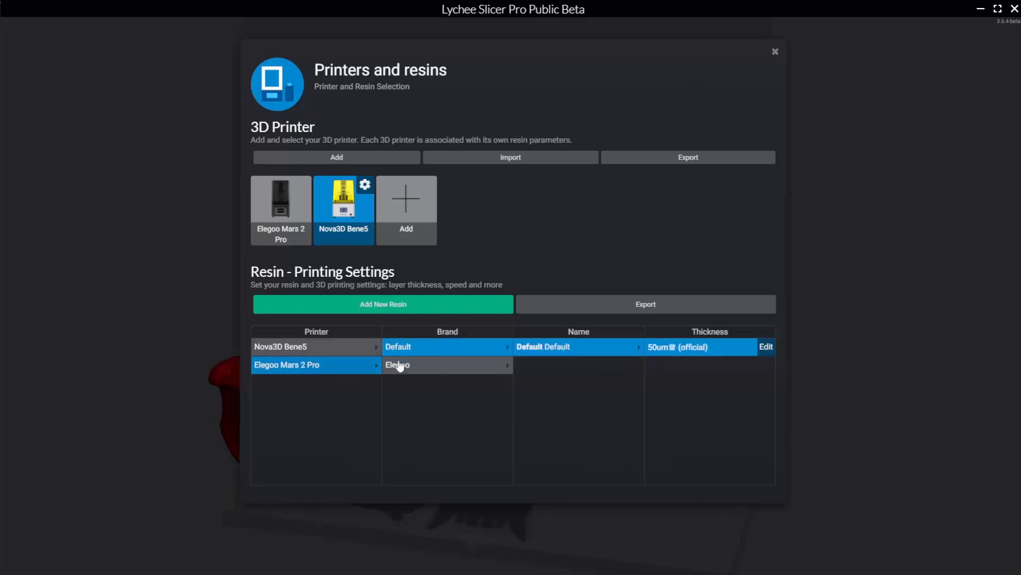
left_click(426, 365)
left_click(412, 349)
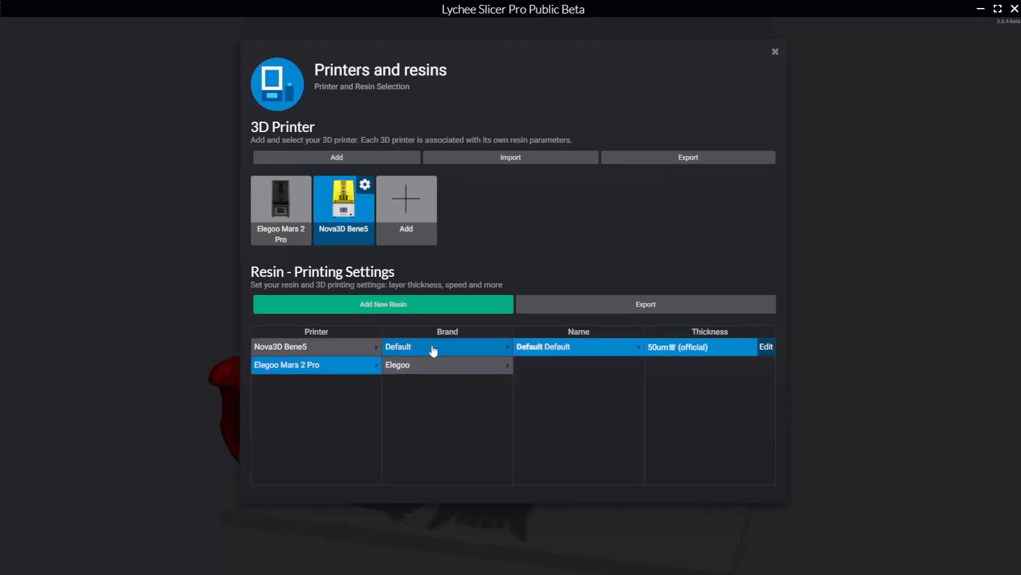
left_click(431, 367)
left_click(552, 372)
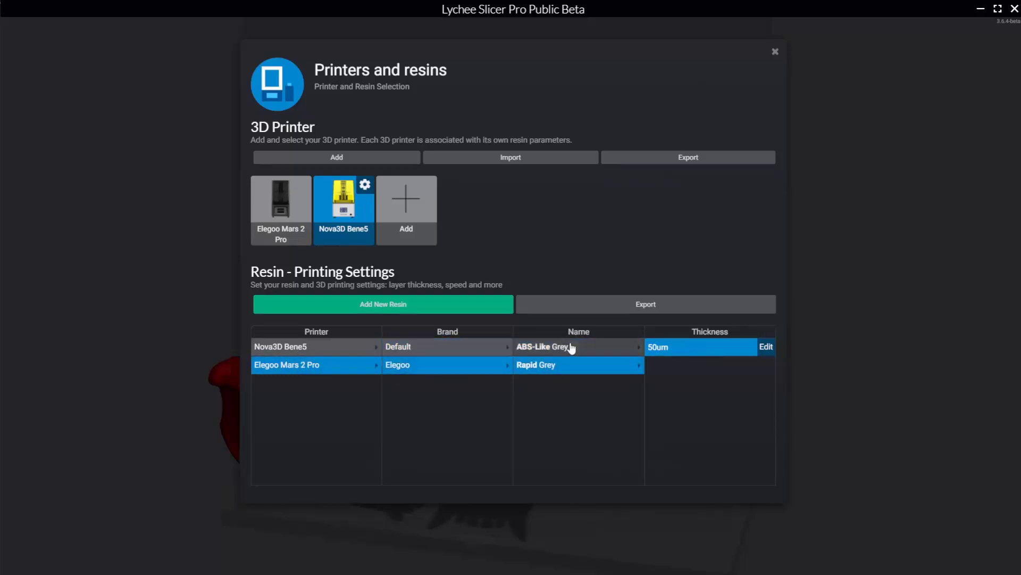
left_click(570, 349)
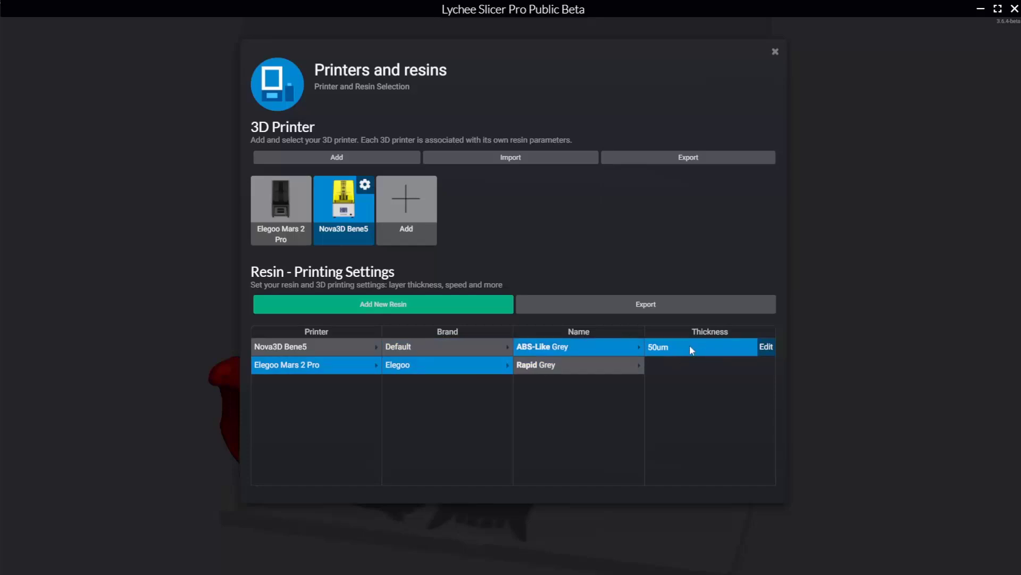
left_click(771, 348)
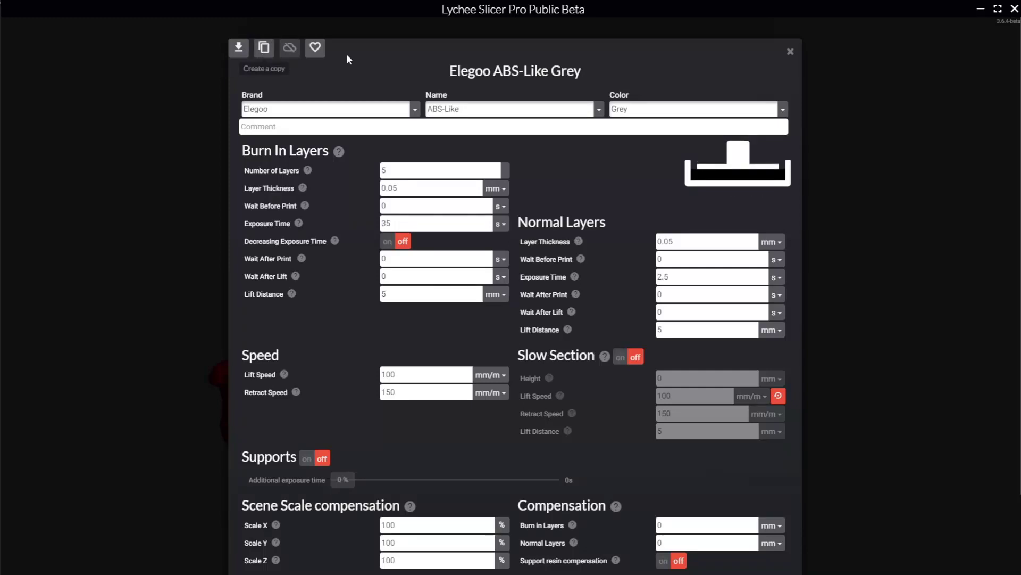
left_click(791, 52)
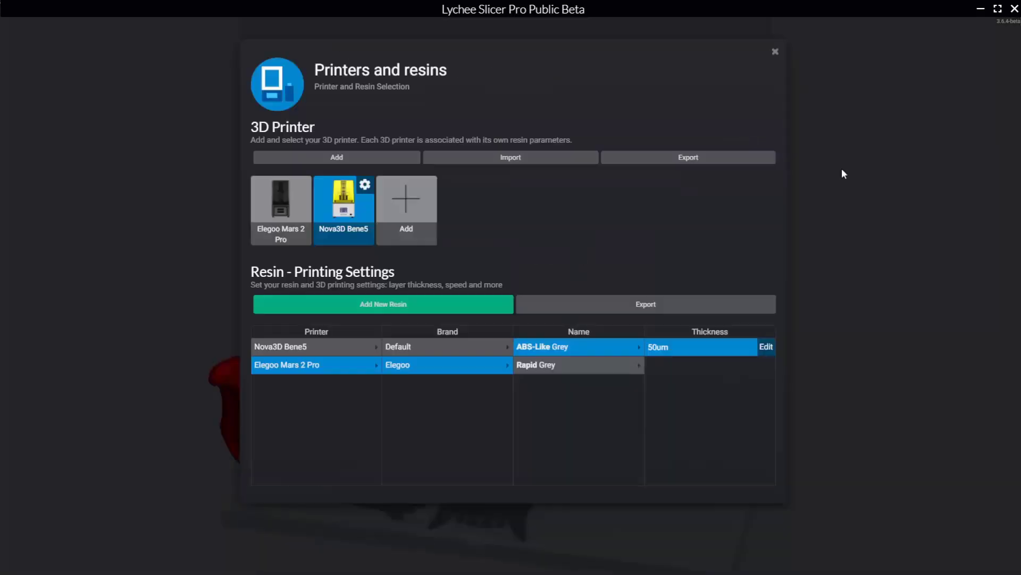
Step: Select the Nova3D Bene5's Default 50um resin, view its settings, and close the printer and resin selection
left_click(325, 351)
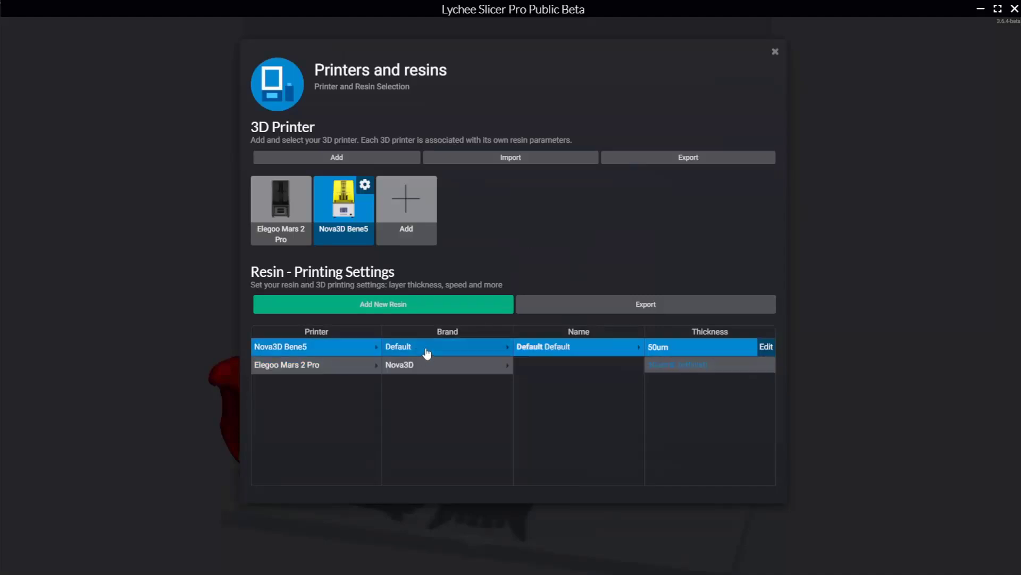
left_click(765, 347)
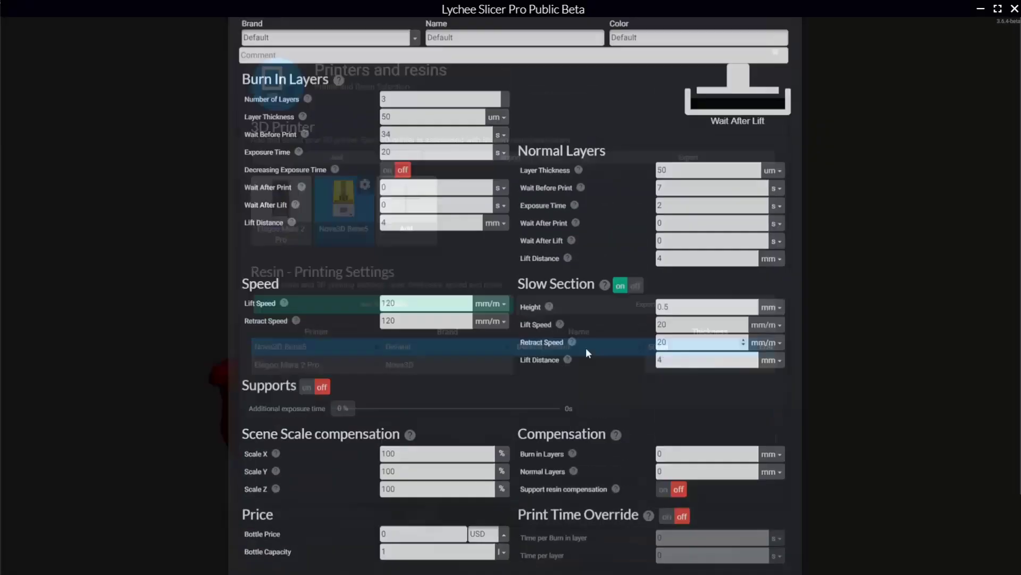
left_click(791, 53)
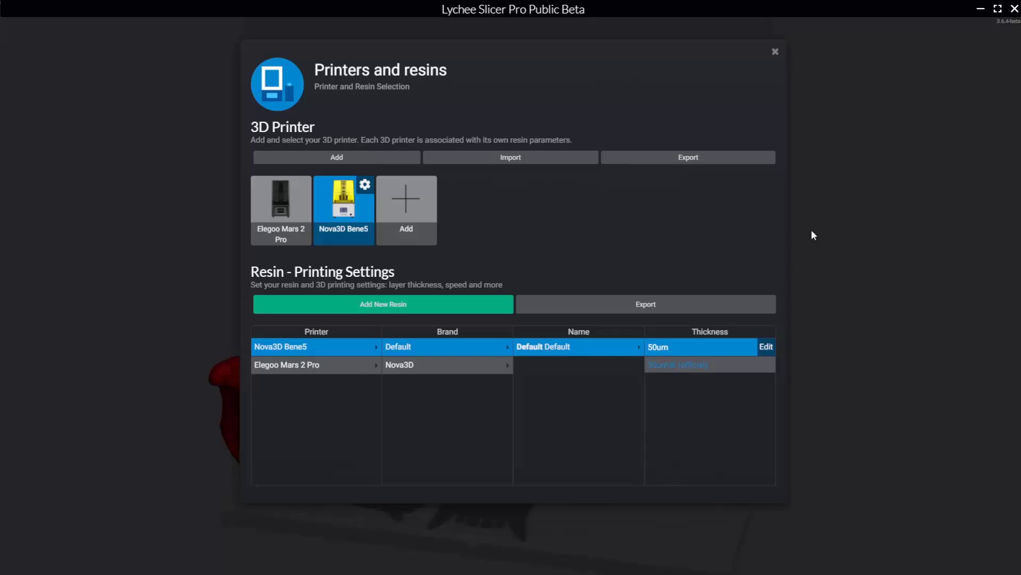
left_click(776, 54)
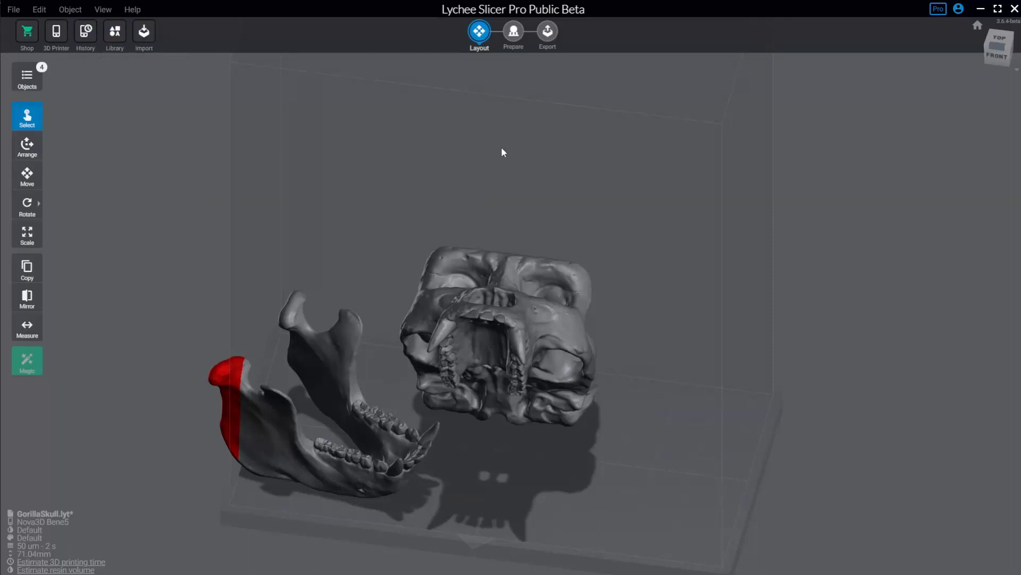
left_click(549, 32)
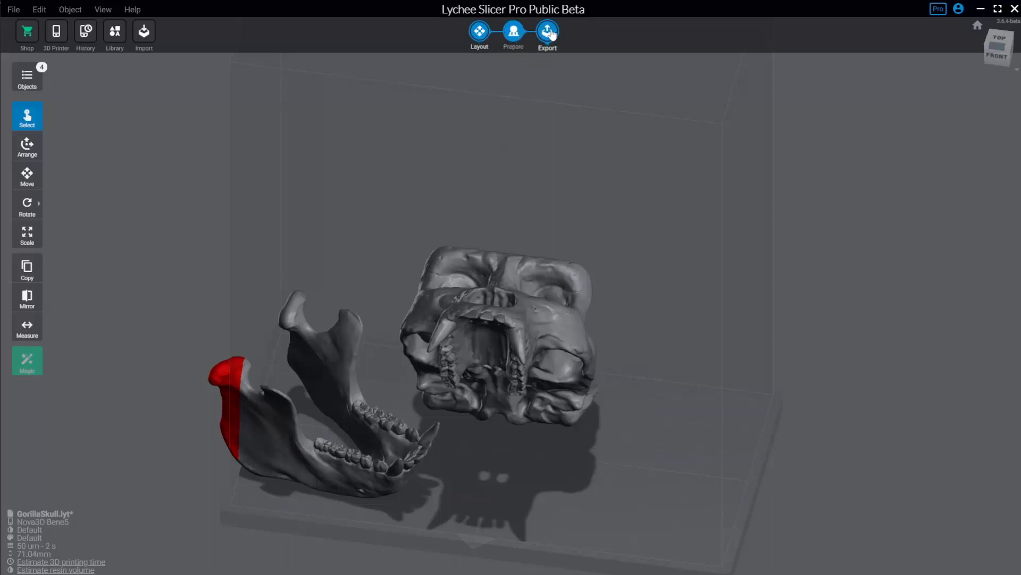
middle_click_drag(365, 192, 311, 172)
scroll(311, 173, "down", 2)
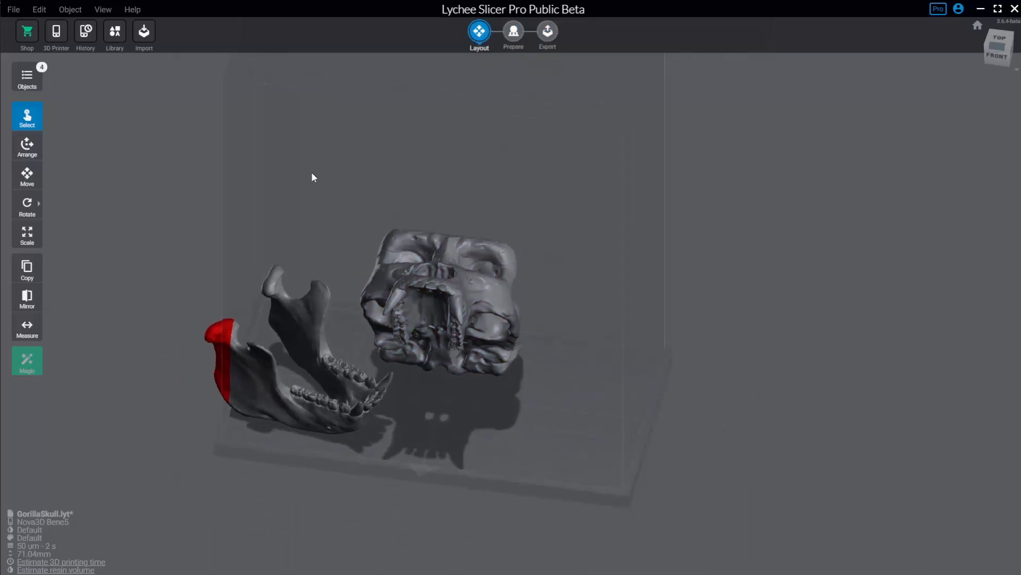
left_click_drag(312, 177, 328, 200)
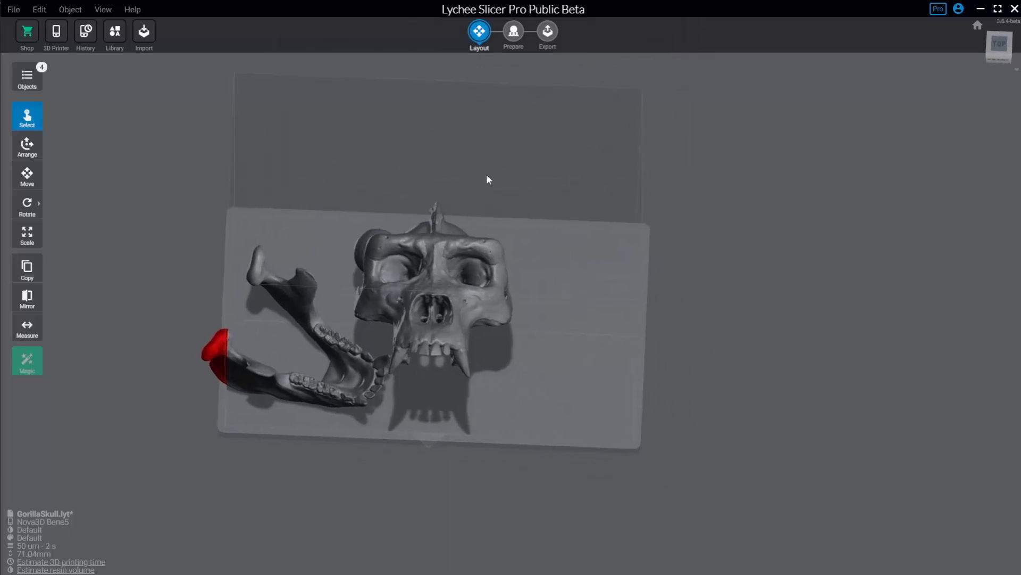
Step: Delete the EyeL and EyeR objects from the scene
left_click_drag(488, 176, 445, 250)
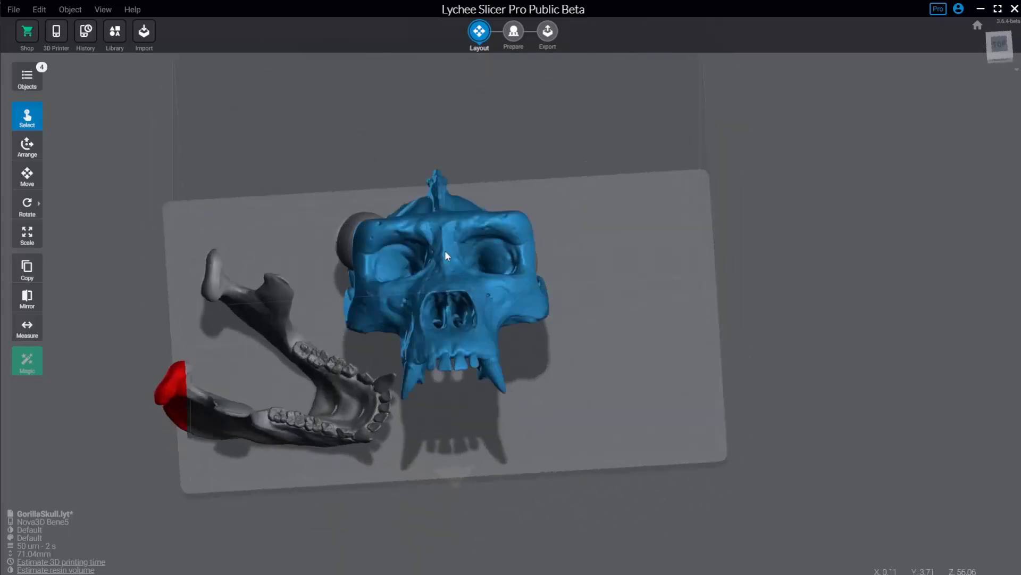
left_click(20, 85)
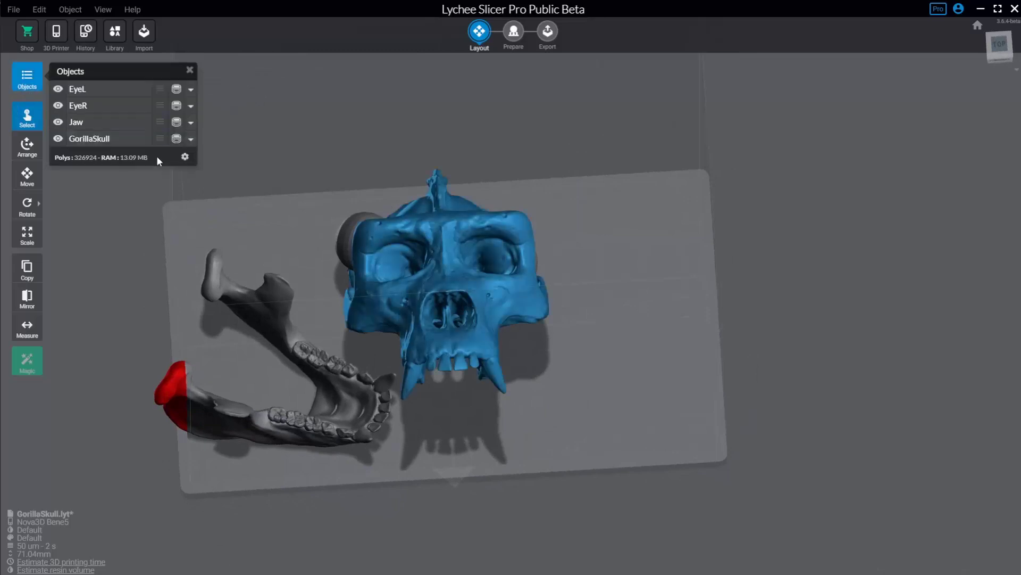
left_click(106, 88)
left_click(105, 105, "shift")
key("Delete")
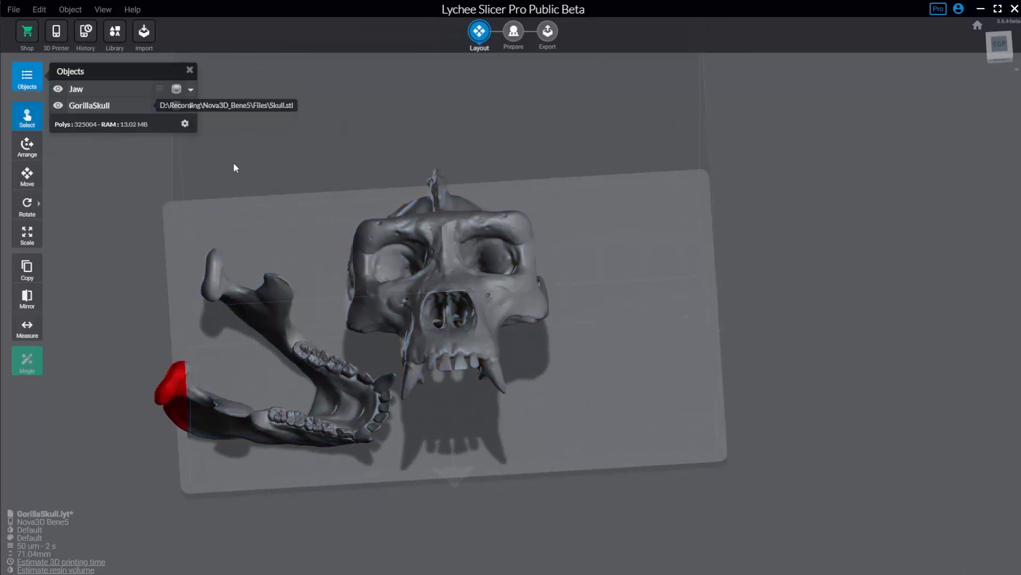
Step: Select the skull and jaw together and rotate both with Arrange, bringing the skull to about 97 degrees in Z
left_click_drag(233, 161, 496, 215)
left_click(496, 215)
right_click_drag(496, 215, 423, 173)
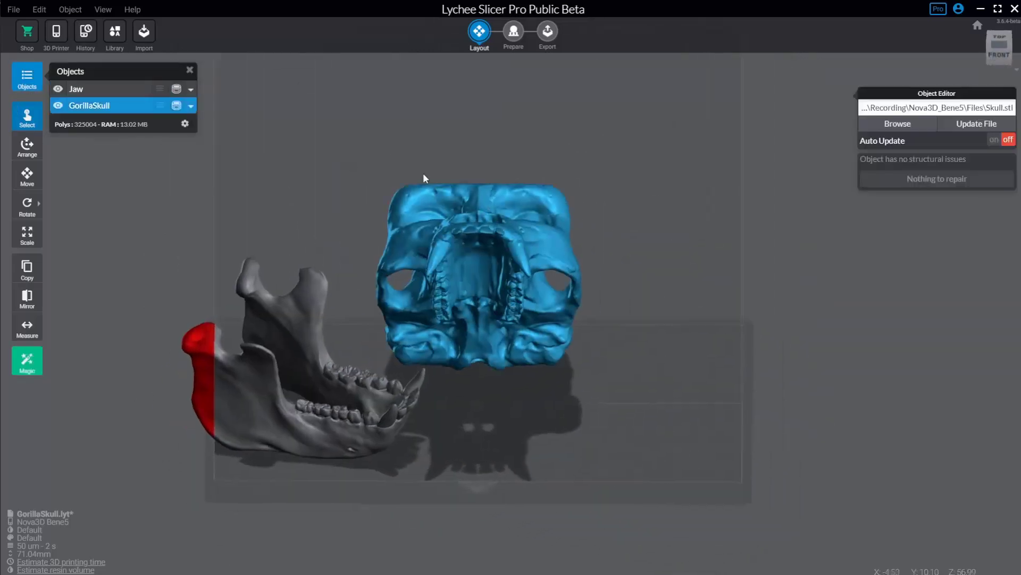
left_click_drag(423, 173, 146, 444)
left_click(467, 213)
right_click_drag(448, 363, 515, 391)
left_click(33, 186)
left_click(35, 190)
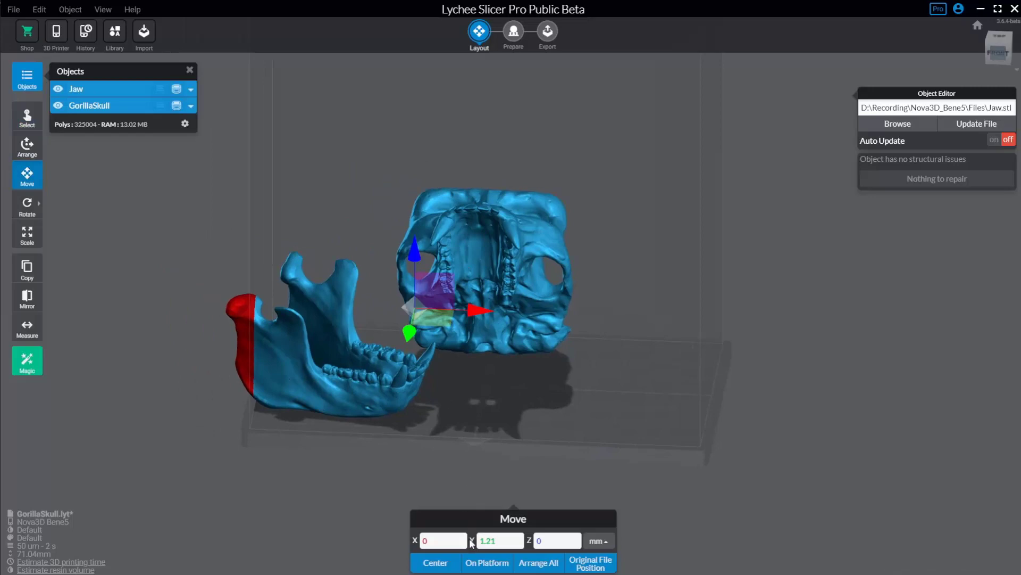
left_click(27, 150)
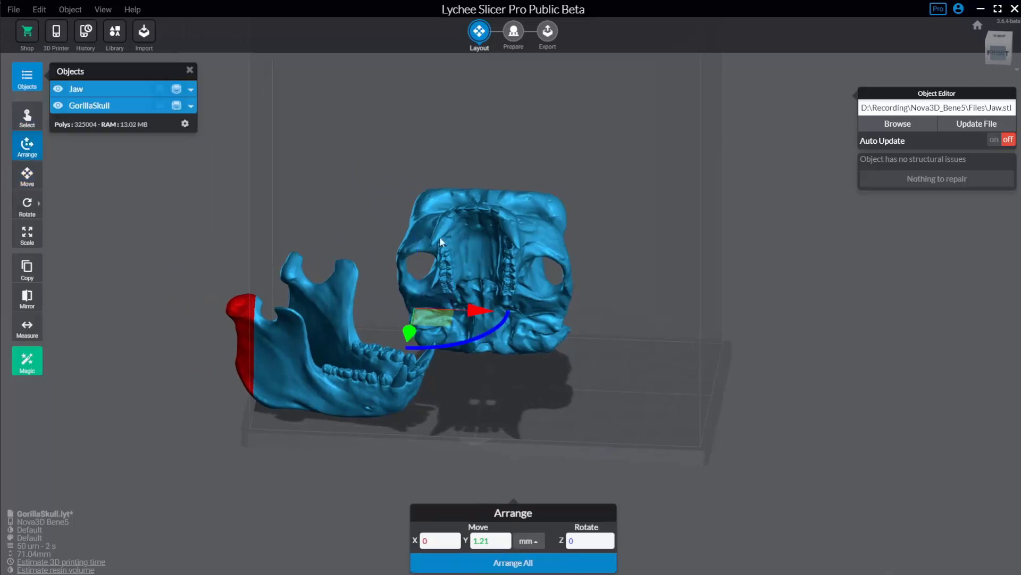
right_click_drag(440, 242, 485, 319)
left_click_drag(490, 367, 551, 261)
Step: Place the skull at about X -30.68, Y -3.65, set the jaw in front of its teeth, and straighten the skull to about 90 degrees in Z
left_click(584, 259)
left_click(527, 279)
left_click_drag(460, 259, 394, 311)
left_click(433, 392)
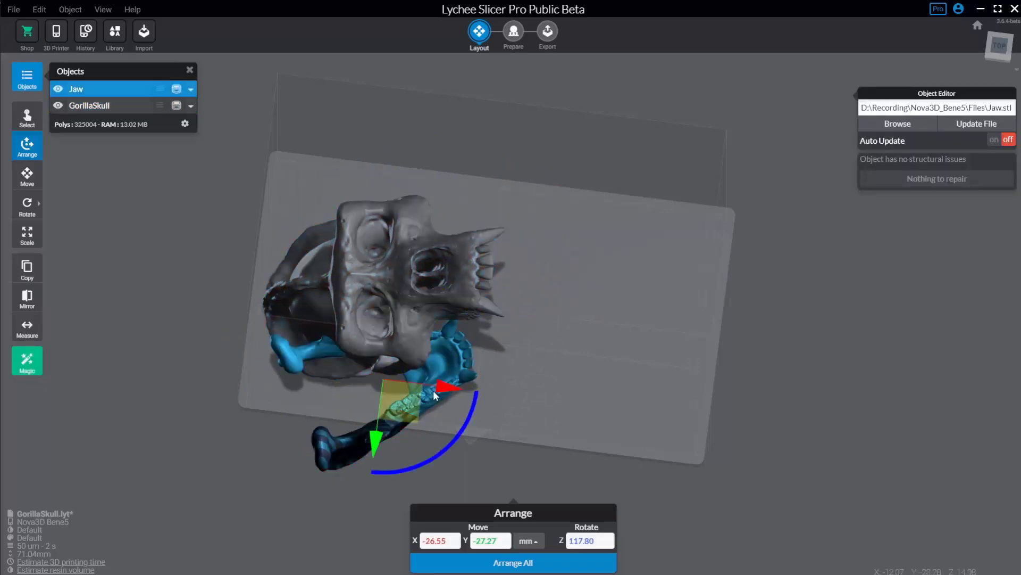
left_click_drag(466, 414, 662, 349)
left_click(442, 362)
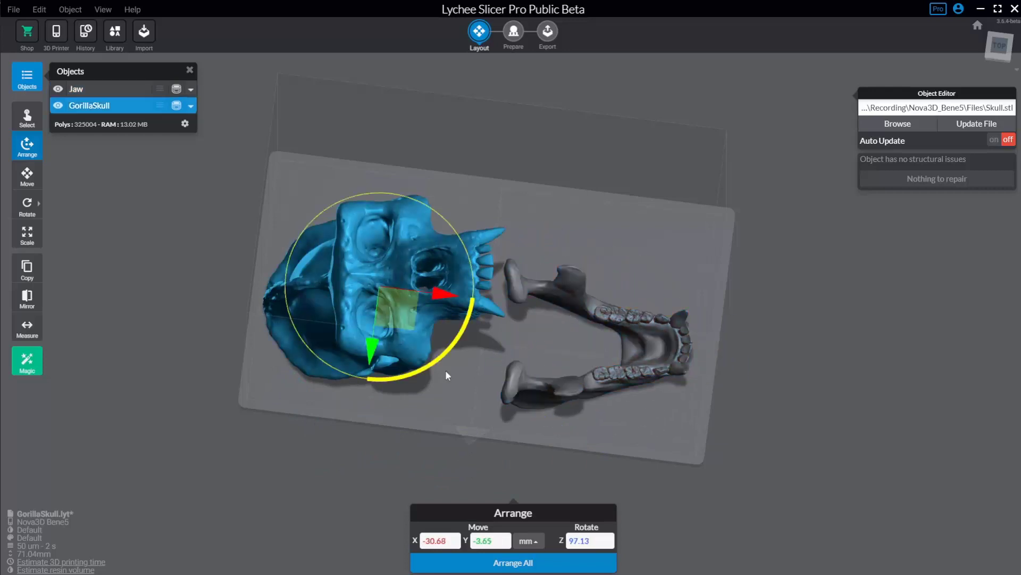
right_click_drag(445, 369, 540, 208)
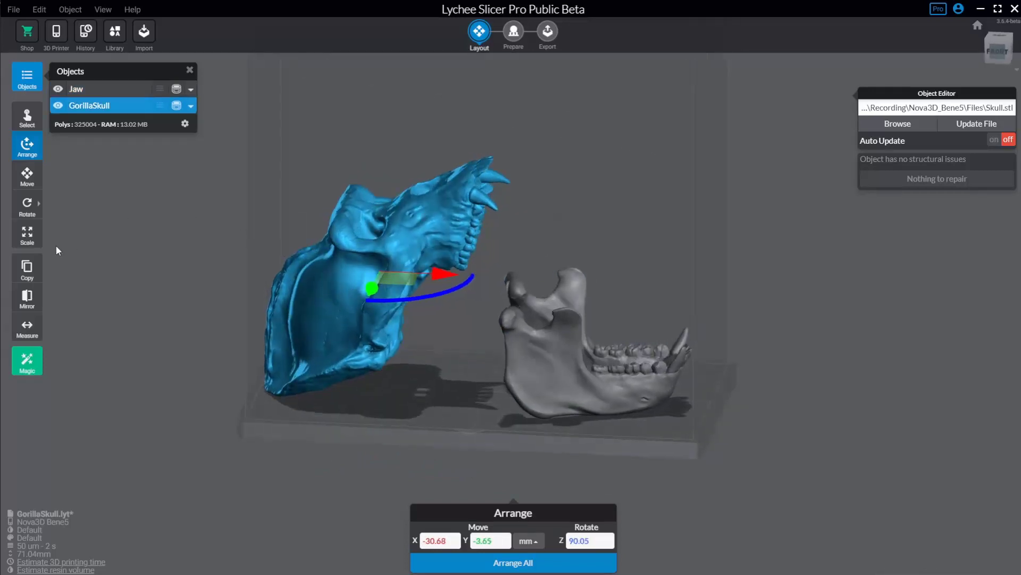
Step: Scale the skull and jaw up together uniformly to about 228.31%
left_click(30, 236)
left_click_drag(261, 174, 816, 512)
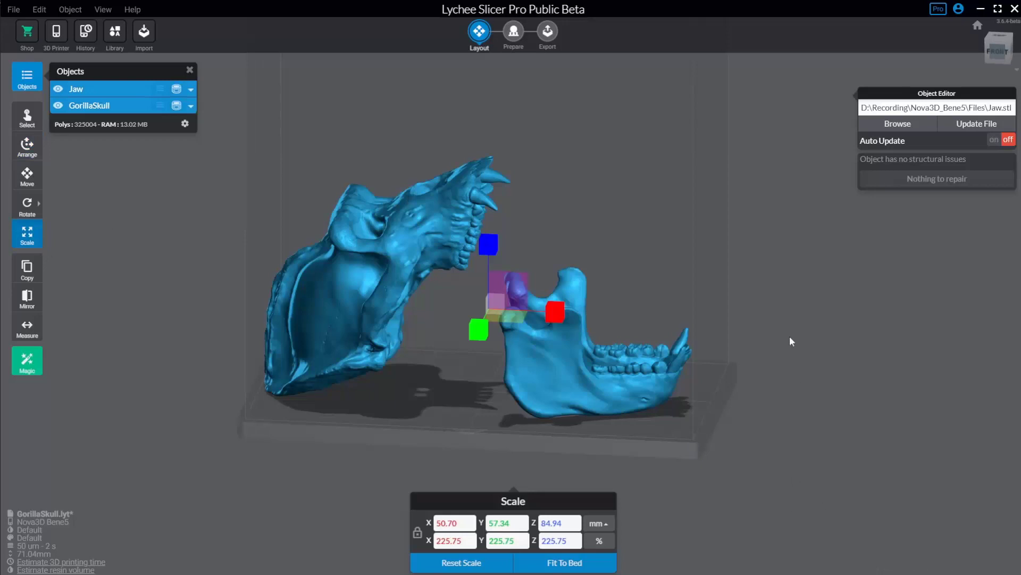
right_click_drag(790, 340, 783, 415)
left_click_drag(495, 327, 531, 324)
right_click_drag(379, 306, 385, 345)
right_click_drag(423, 378, 417, 377)
left_click(646, 262)
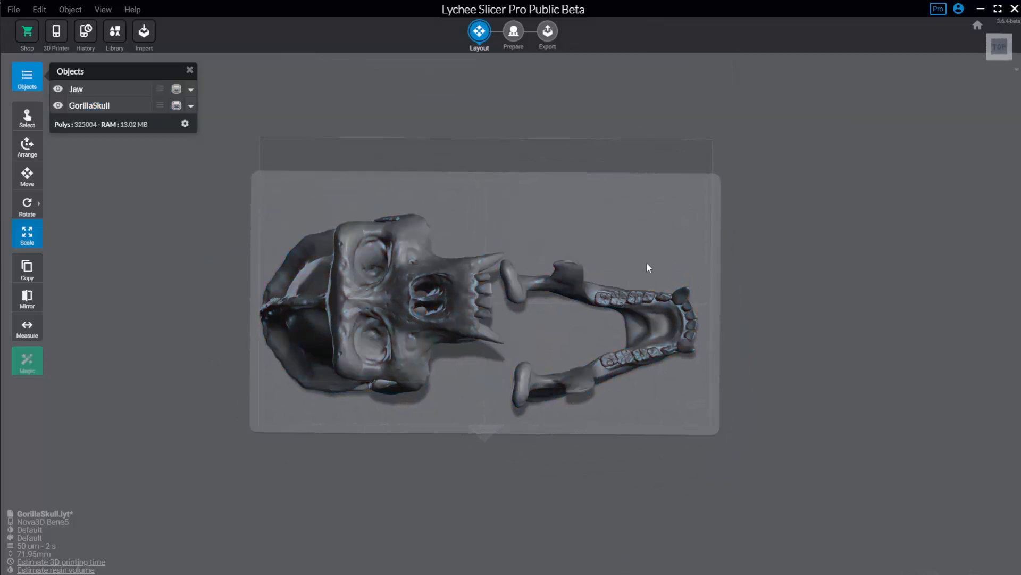
Step: Rotate the jaw to about 1 degree in Z and adjust the skull's position beside it on the platform
left_click(638, 292)
key("r")
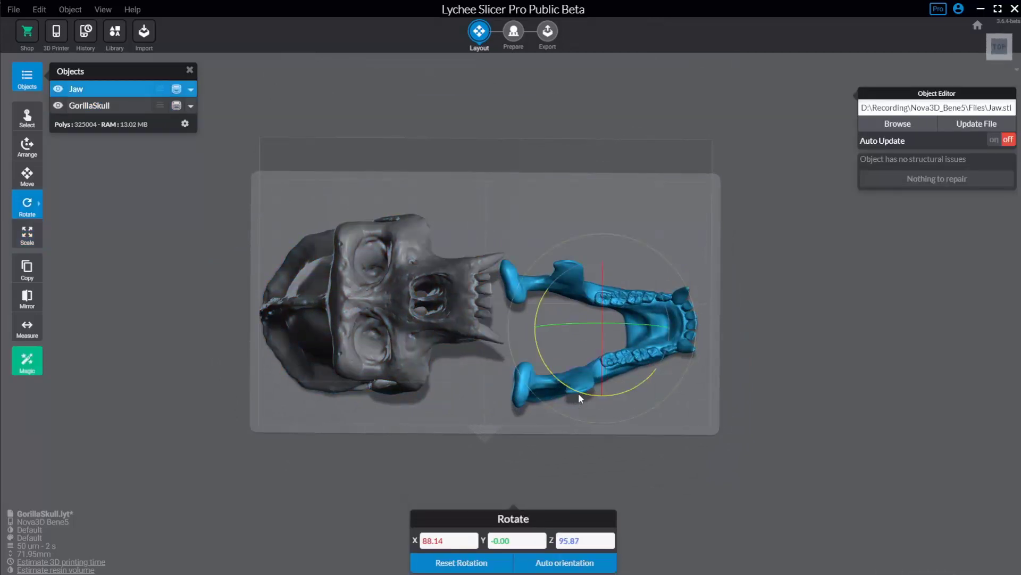
left_click_drag(579, 396, 737, 292)
left_click_drag(589, 392, 597, 322)
key("m")
left_click(457, 298)
mouse_move(484, 468)
right_mouse_down()
mouse_move(484, 356)
mouse_move(487, 474)
right_mouse_up()
left_click(579, 326)
key("r")
left_click_drag(588, 389, 624, 309)
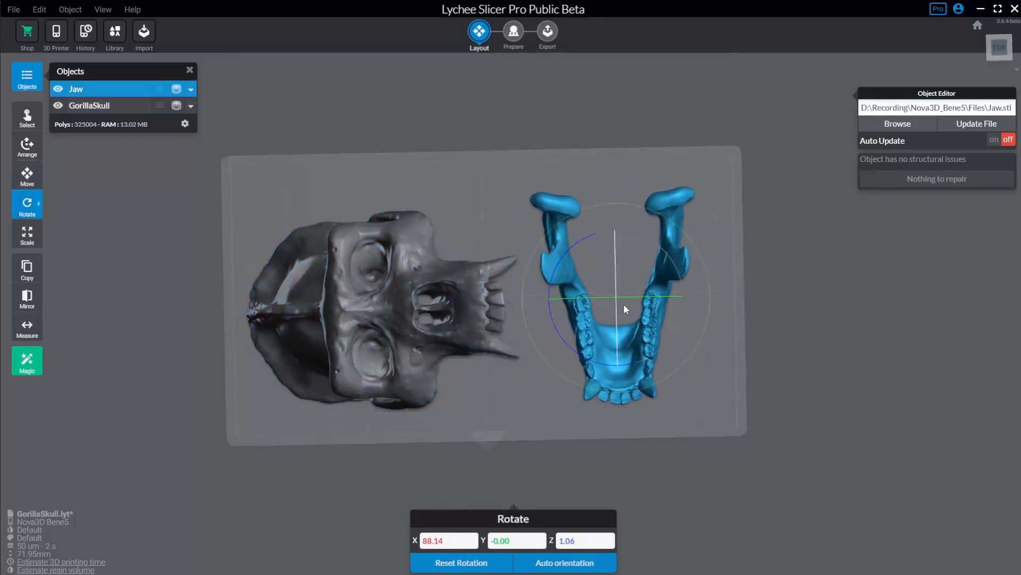
Step: Move the skull on the platform to about X -23.70, Y -1.78
left_click(489, 320)
key("m")
mouse_move(576, 415)
right_mouse_down()
mouse_move(570, 344)
mouse_move(574, 404)
right_mouse_up()
scroll(546, 364, "down", 1)
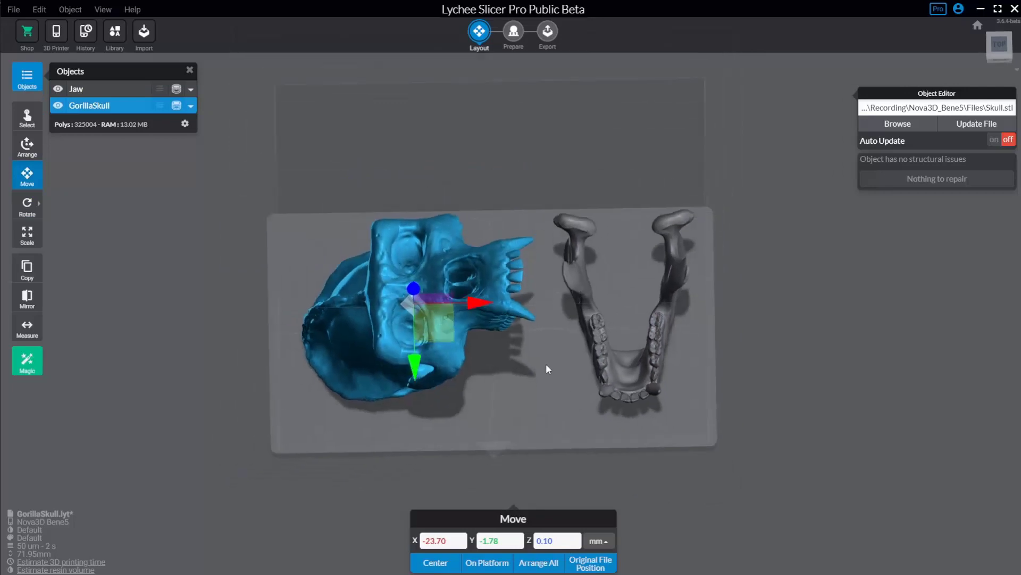
mouse_move(547, 364)
right_mouse_down()
mouse_move(546, 389)
mouse_move(542, 383)
right_mouse_up()
Step: Select both the skull and jaw and enlarge them uniformly to about 243%
left_click_drag(267, 169, 841, 463)
right_click_drag(829, 472, 818, 440)
key("s")
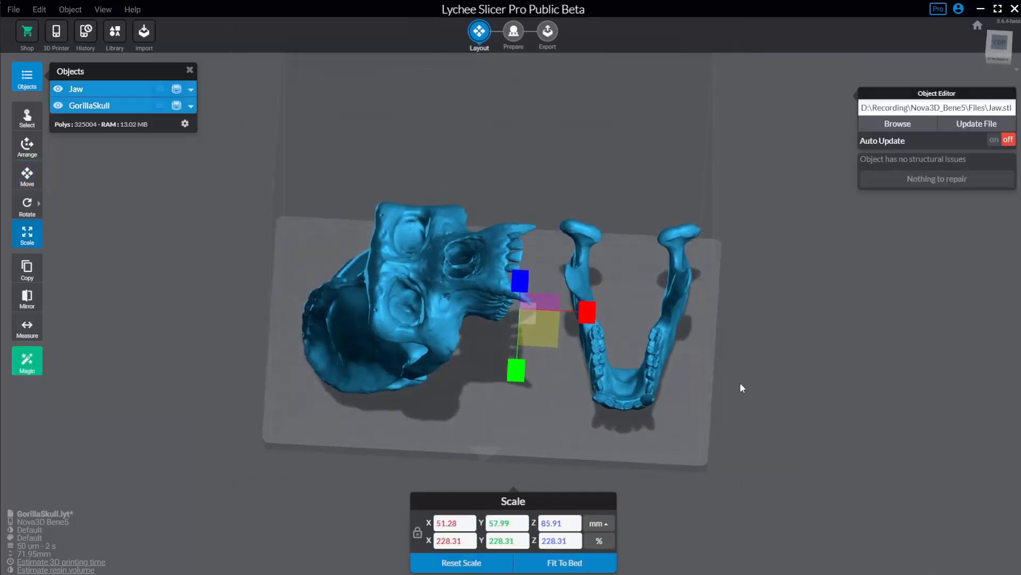
left_click_drag(537, 320, 713, 368)
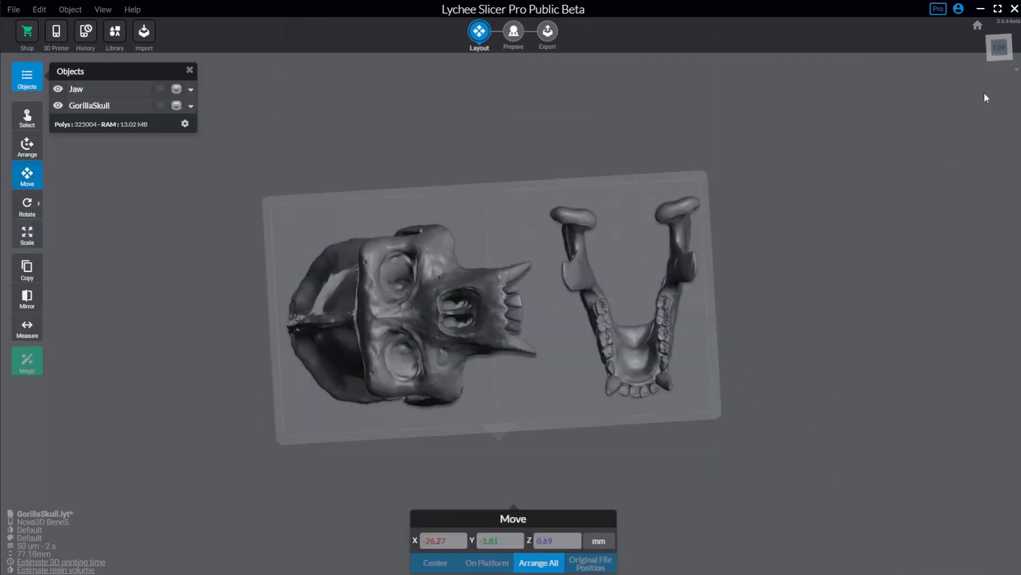
Step: Move the jaw toward the skull in the top view, to about X 37.32, Y -1.81
left_click(999, 49)
scroll(873, 176, "down", 5)
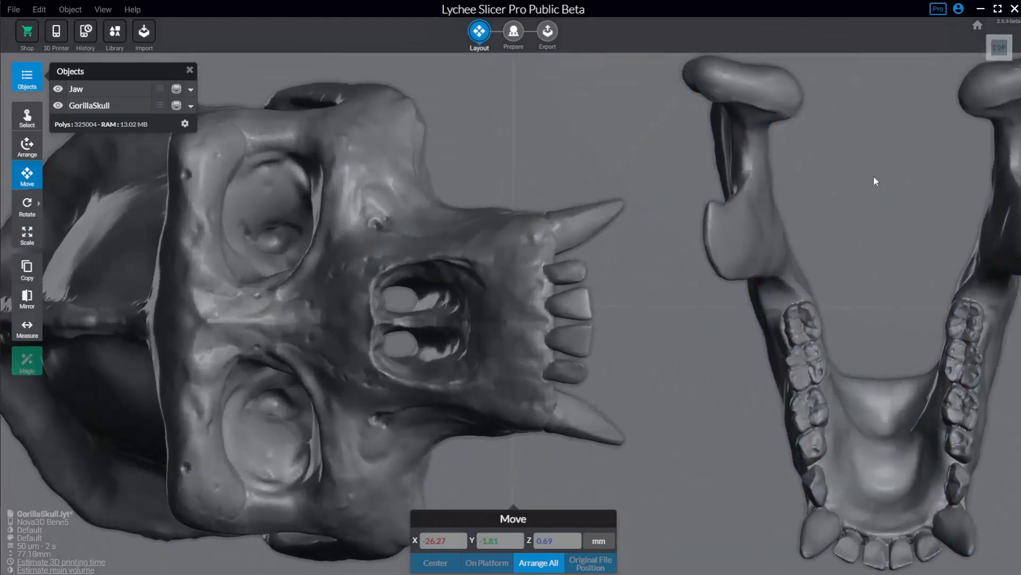
right_click(962, 182)
left_click(994, 256)
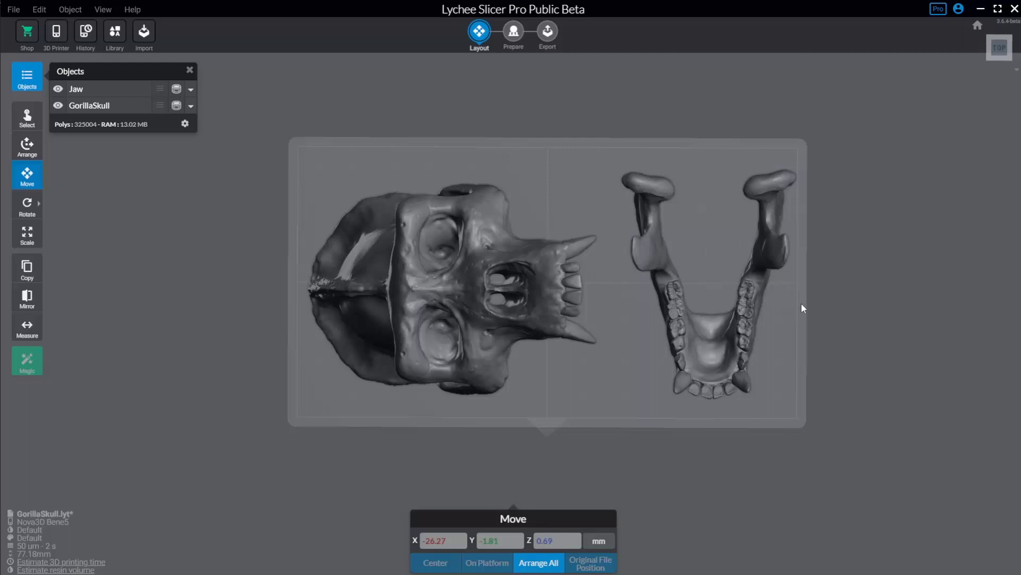
left_click(747, 327)
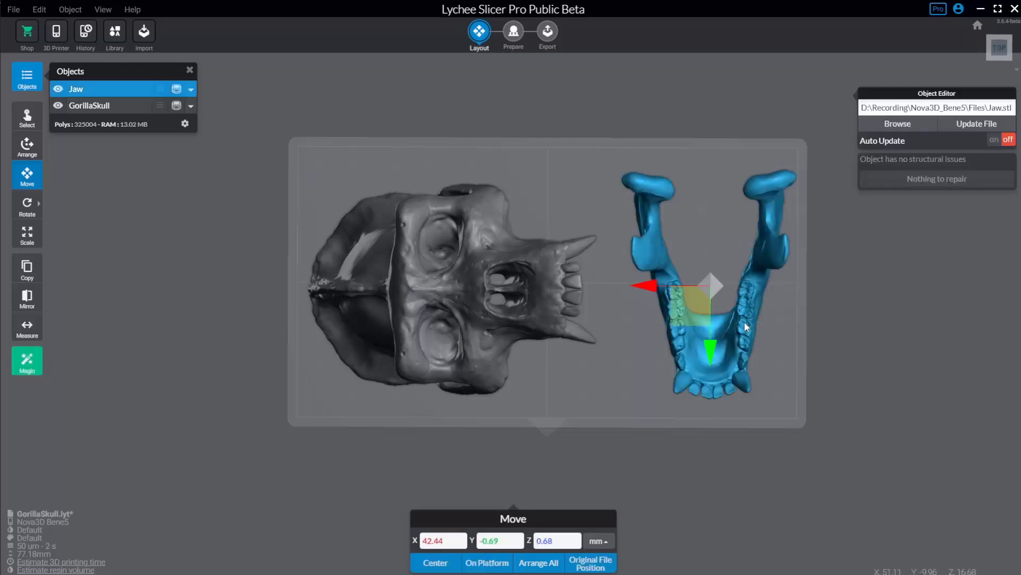
left_click_drag(694, 308, 675, 313)
left_click(905, 314)
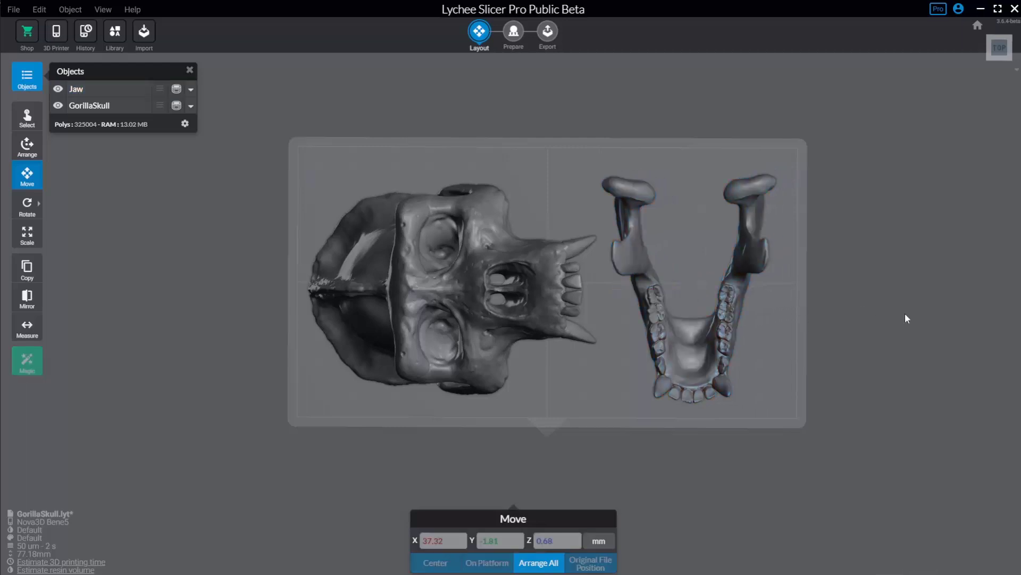
Step: Check the position and scale values of the skull and jaw, individually and selected together
middle_click_drag(914, 336, 849, 341)
left_click_drag(841, 391, 861, 269)
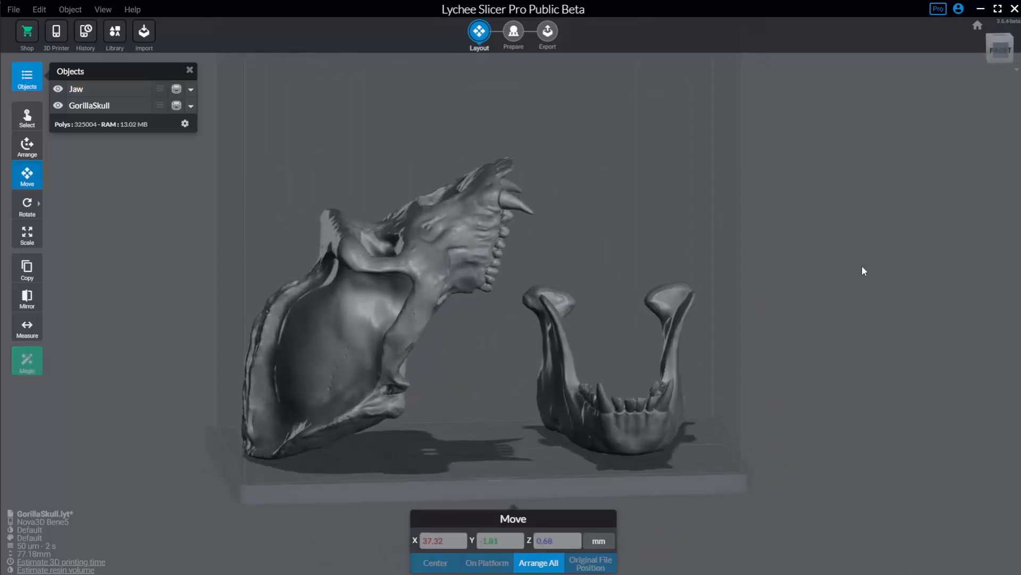
left_click(438, 228)
left_click(624, 394)
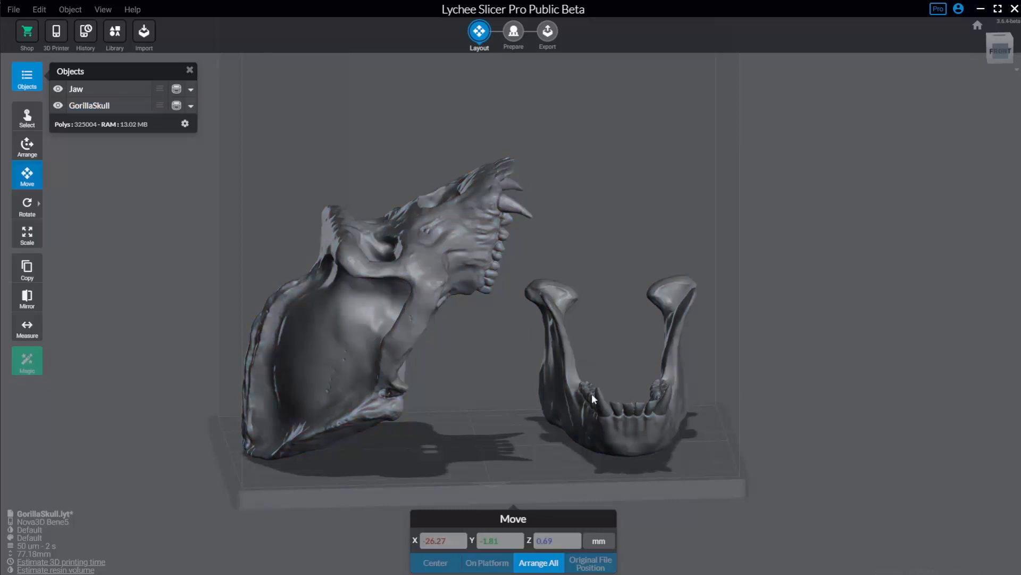
left_click(27, 234)
left_click(429, 291)
left_click(634, 404)
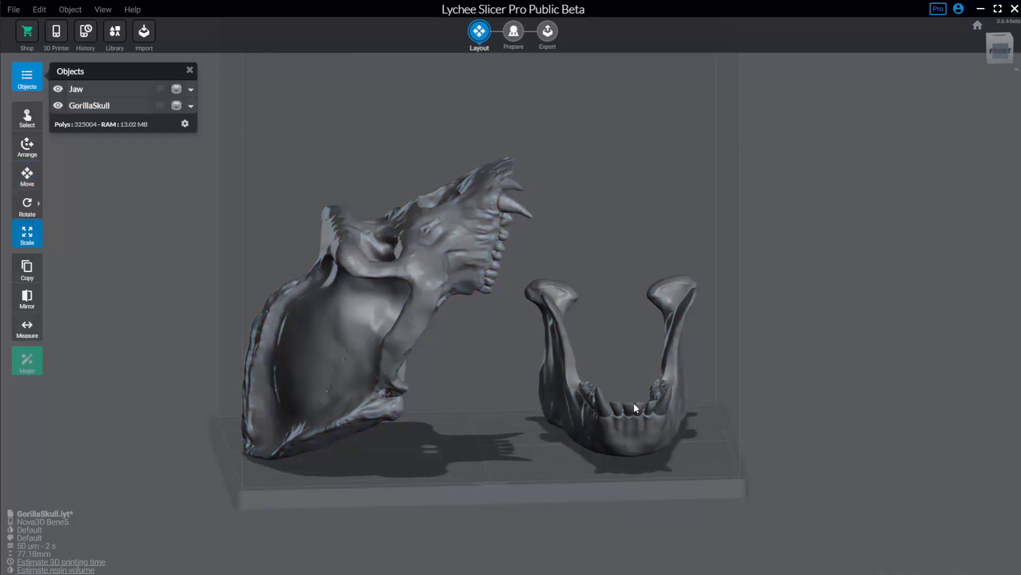
left_click(643, 416)
left_click(391, 278, "ctrl")
scroll(635, 276, "down", 1)
left_click_drag(808, 278, 869, 285)
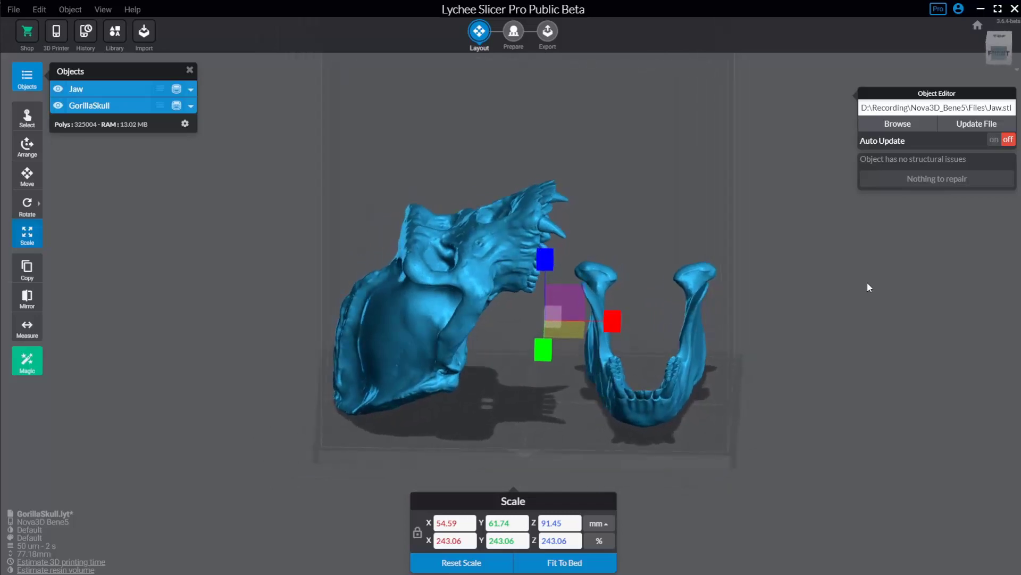
left_click(868, 287)
Step: Switch to the Prepare stage and view the skull and jaw on the platform from the front
left_click(528, 34)
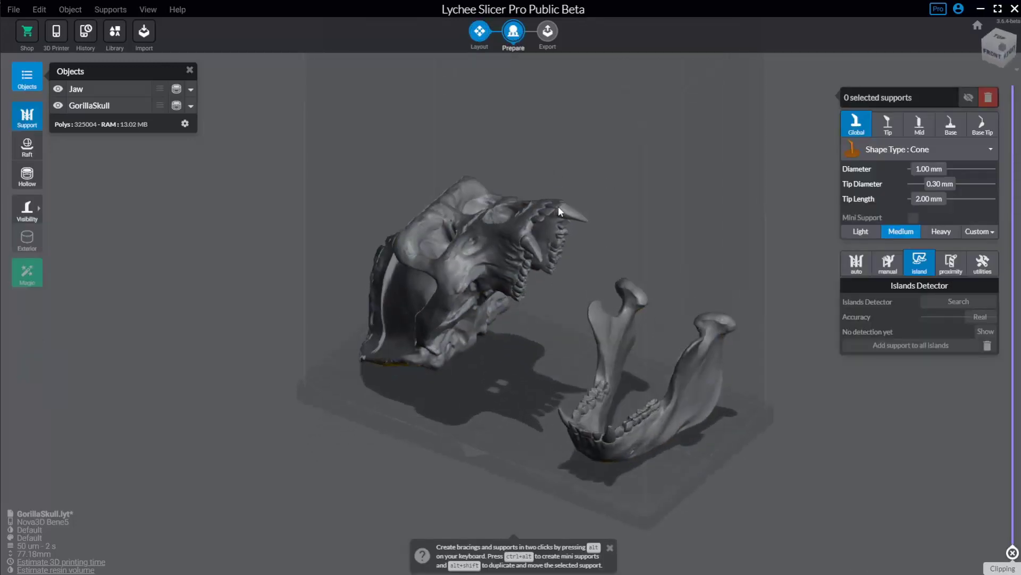
mouse_move(1012, 551)
left_mouse_down()
mouse_move(1012, 218)
mouse_move(1013, 552)
left_mouse_up()
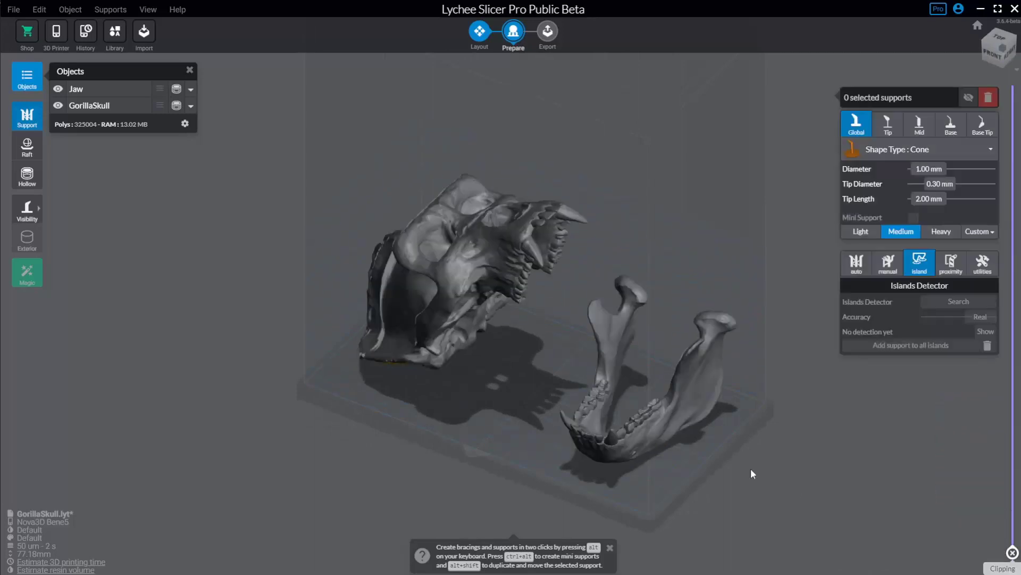
left_click_drag(751, 468, 811, 456)
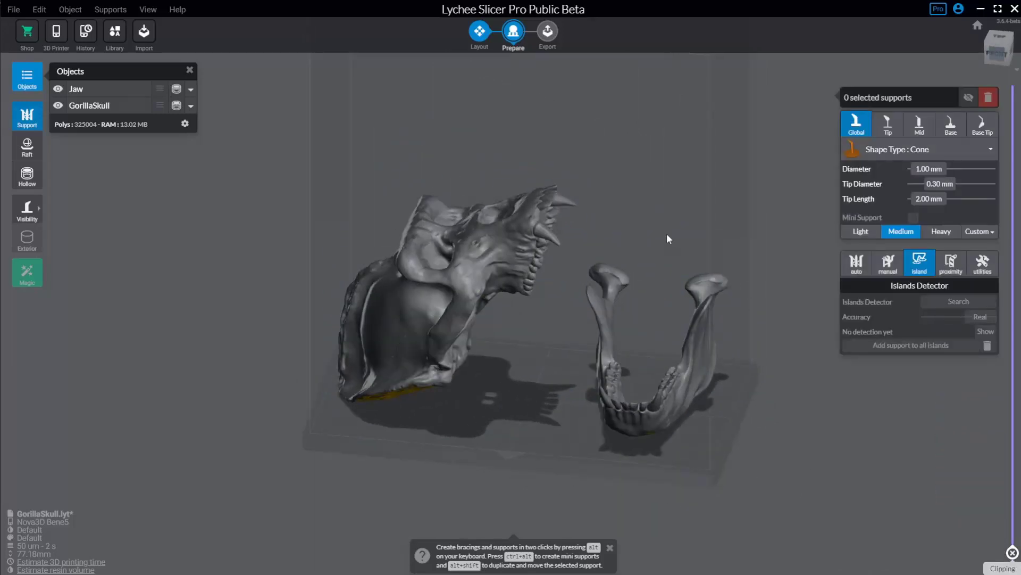
scroll(666, 234, "up", 4)
middle_click_drag(663, 248, 677, 221)
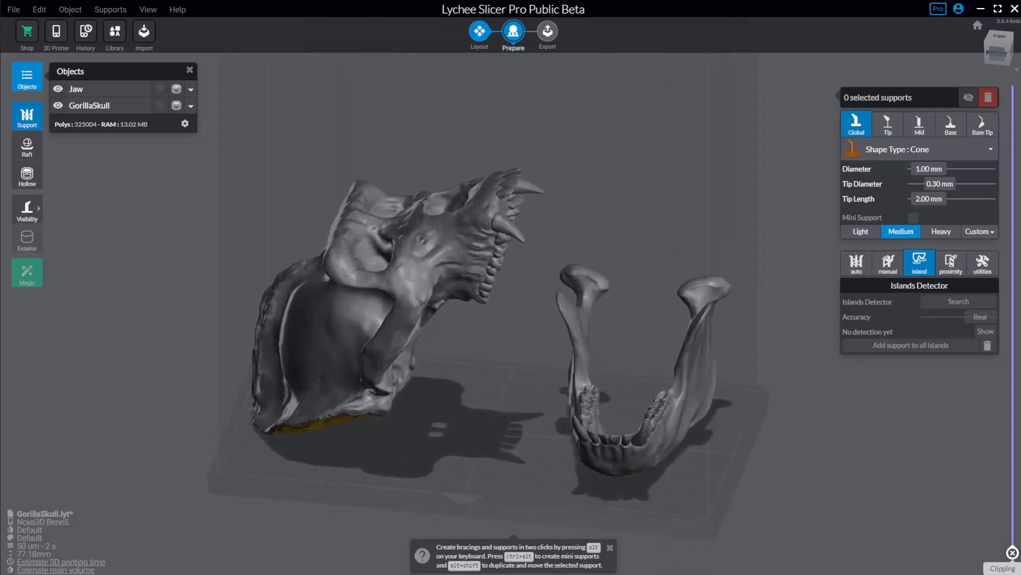